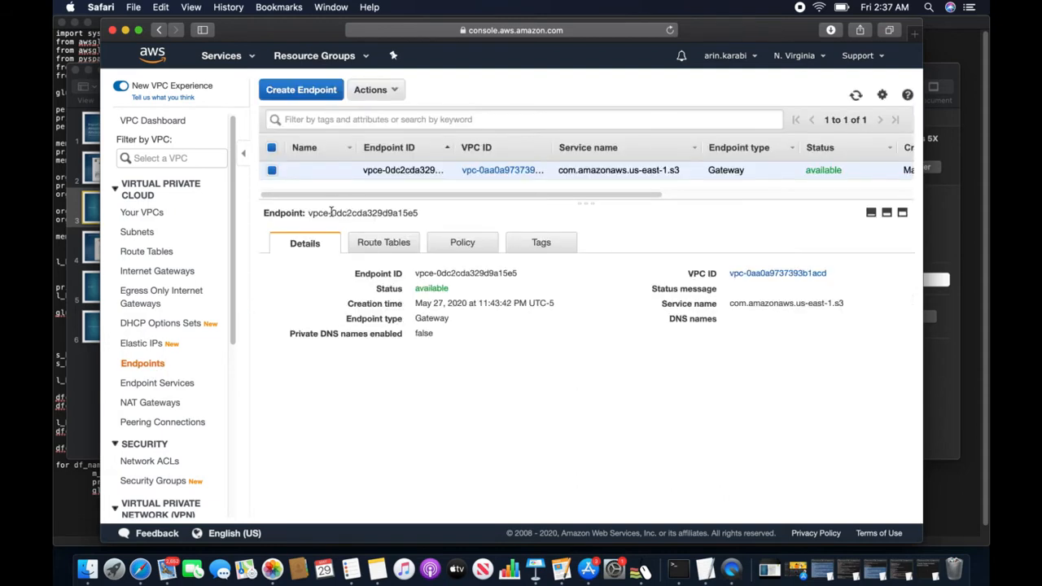
- Delete the S3 gateway endpoint via Actions > Delete Endpoint and confirm with Yes, Delete
click(390, 93)
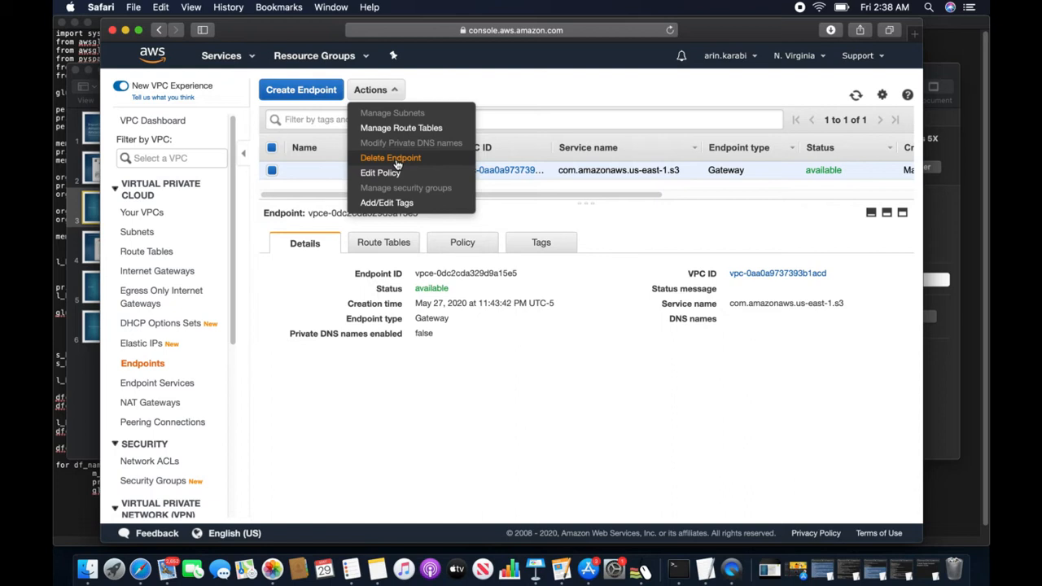
click(391, 158)
click(564, 327)
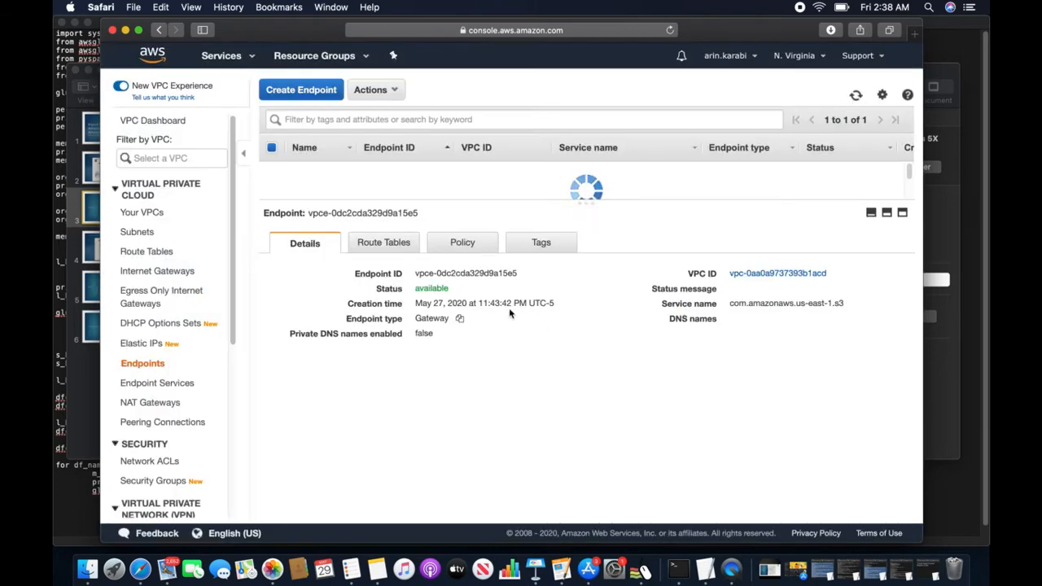
click(365, 243)
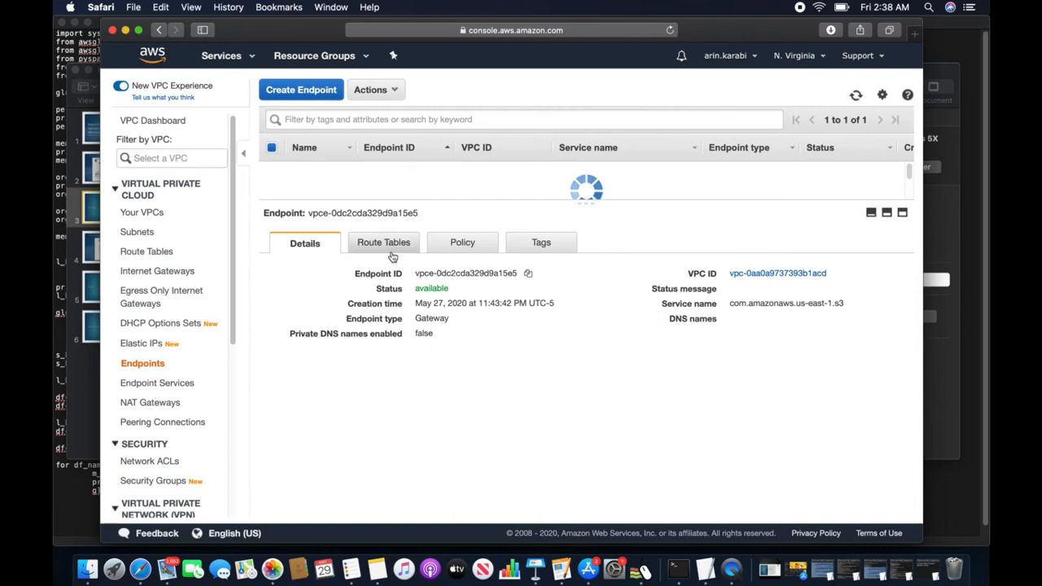
click(315, 244)
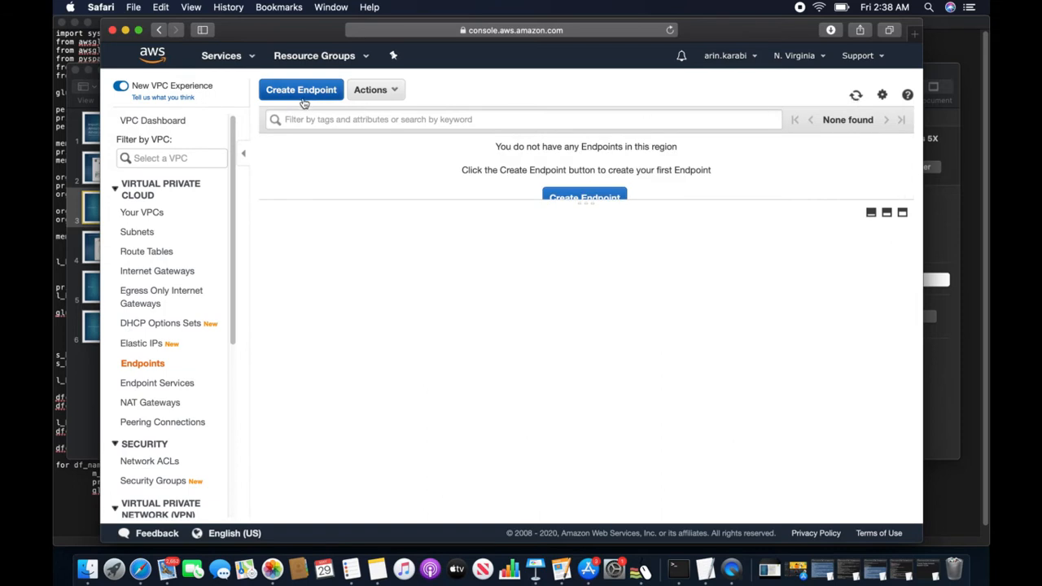
click(143, 211)
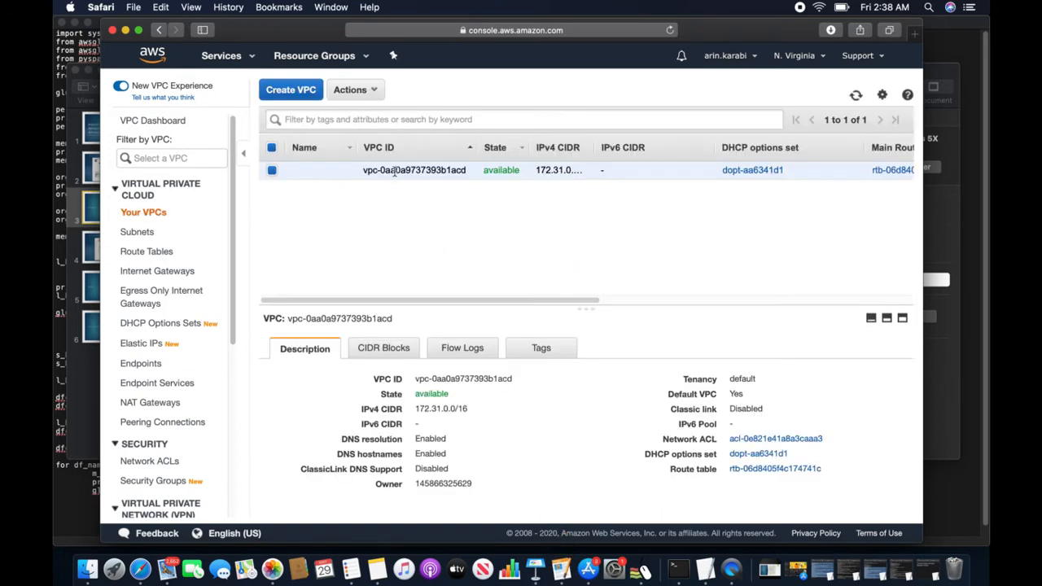
click(391, 349)
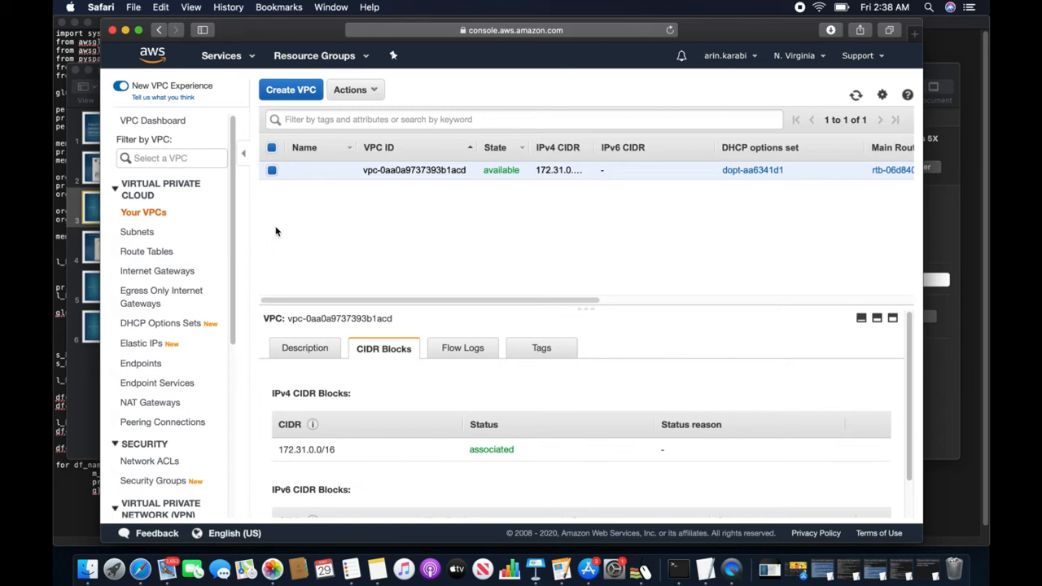
click(143, 364)
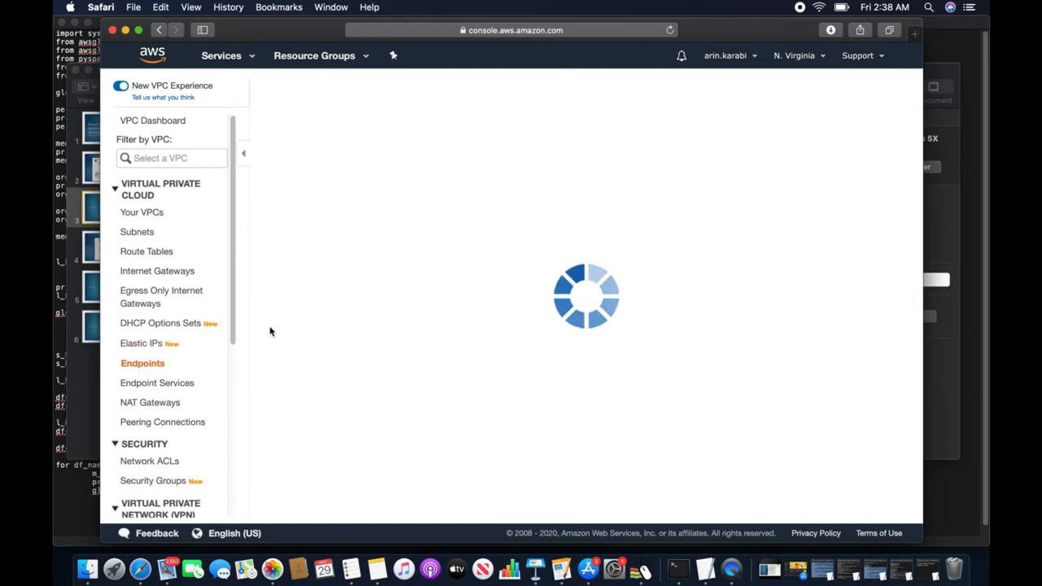
- Start a new VPC endpoint and choose the com.amazonaws.us-east-1.s3 service
click(301, 92)
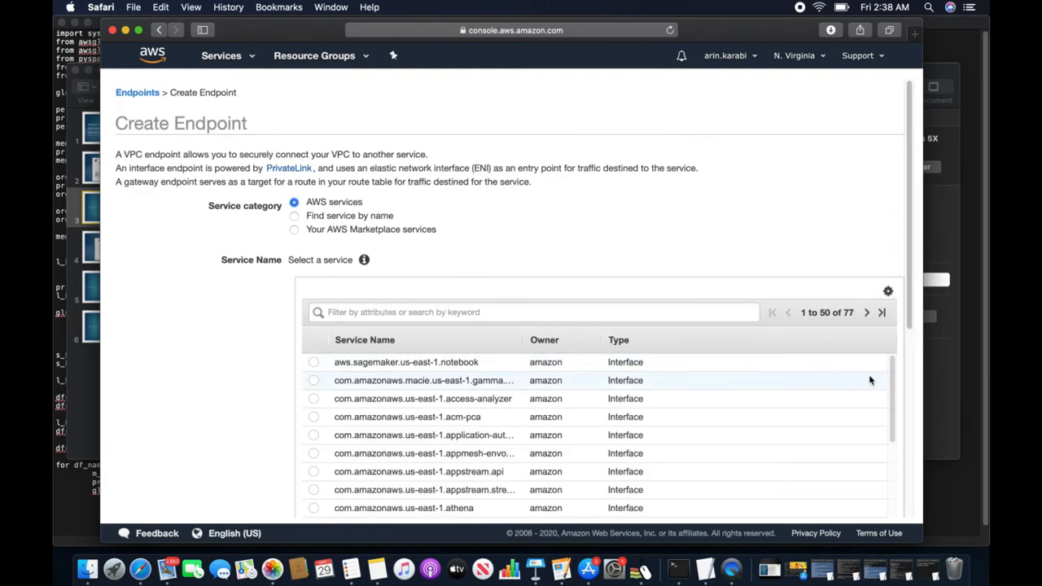
click(867, 312)
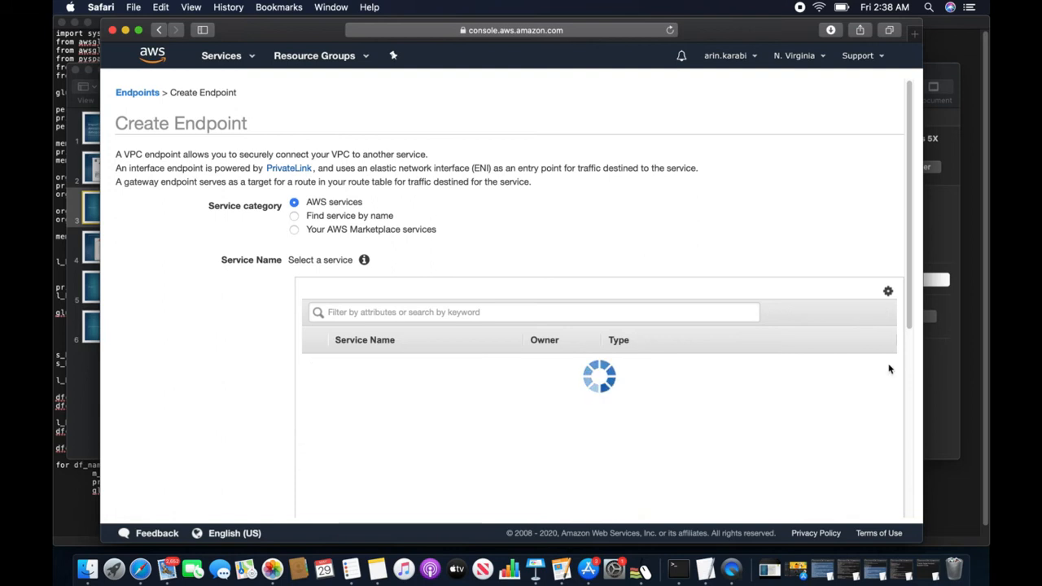
scroll(899, 358, down, 3)
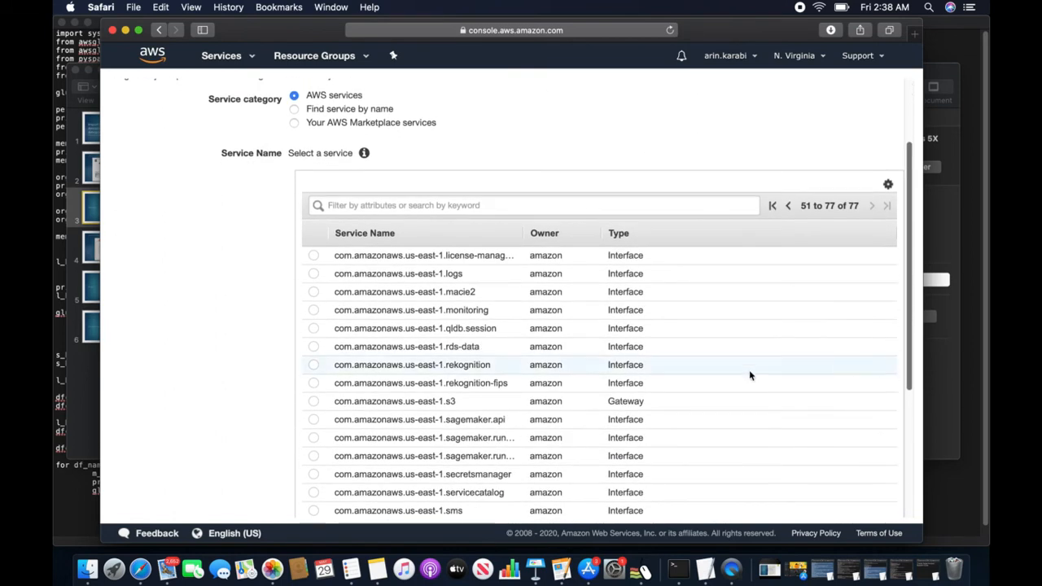
click(313, 401)
- Attach it to route table rtb-06d8405f4c174741c with Full Access and create the endpoint
scroll(458, 339, down, 5)
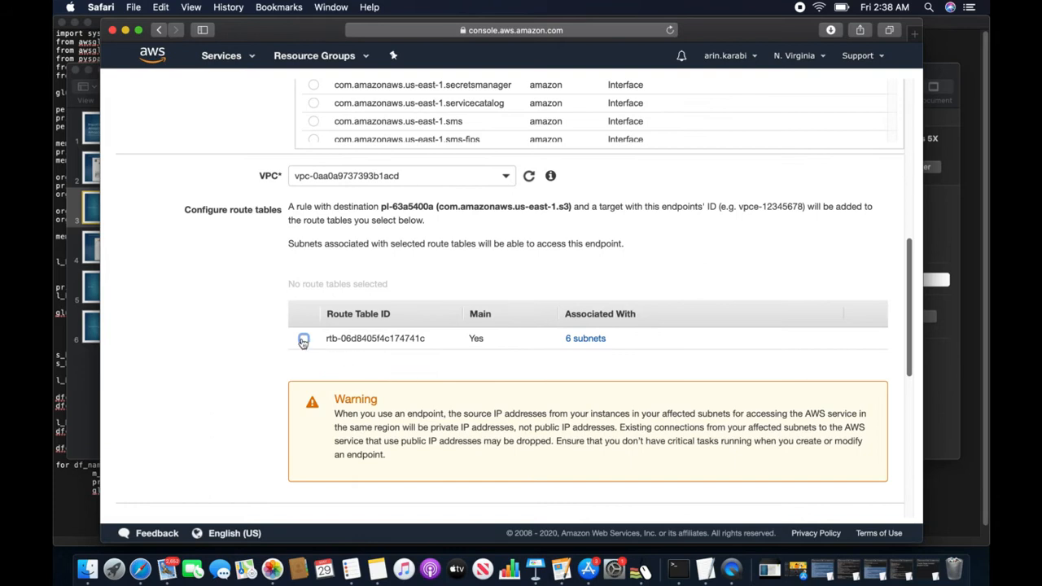
scroll(437, 366, down, 1)
scroll(419, 345, up, 6)
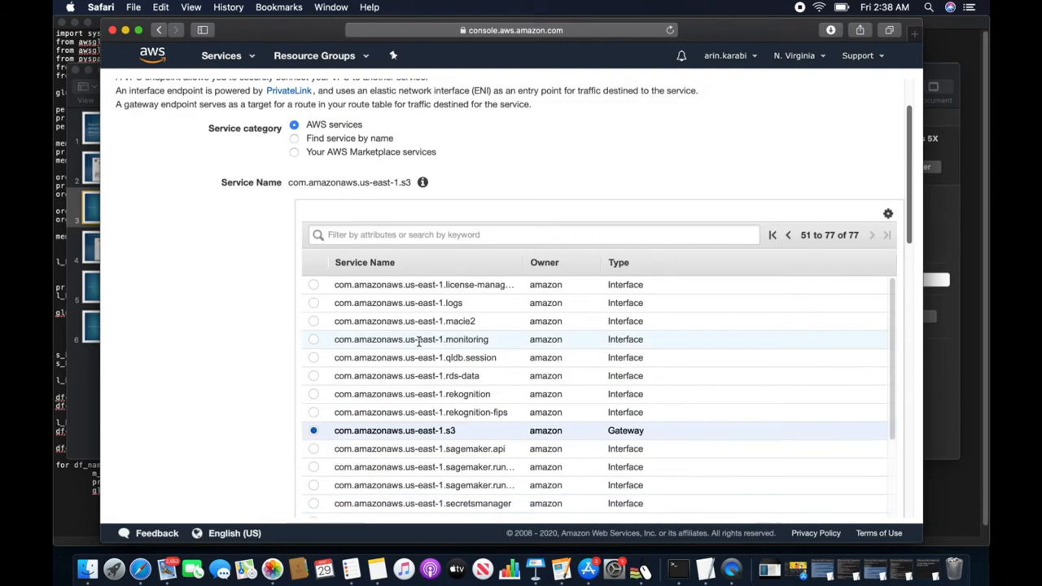
scroll(419, 341, up, 2)
scroll(418, 343, down, 8)
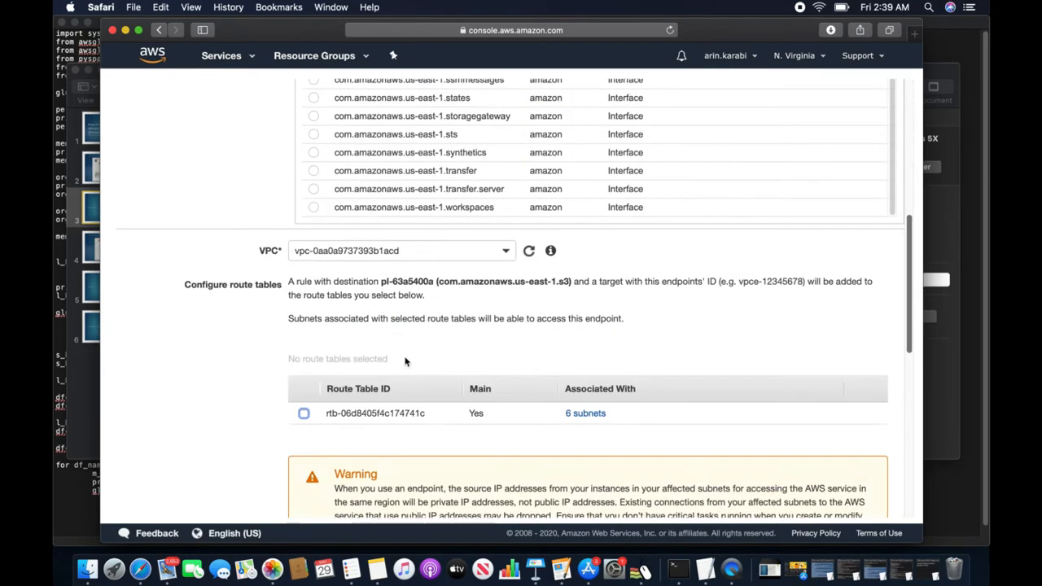
scroll(406, 362, up, 4)
scroll(396, 351, up, 3)
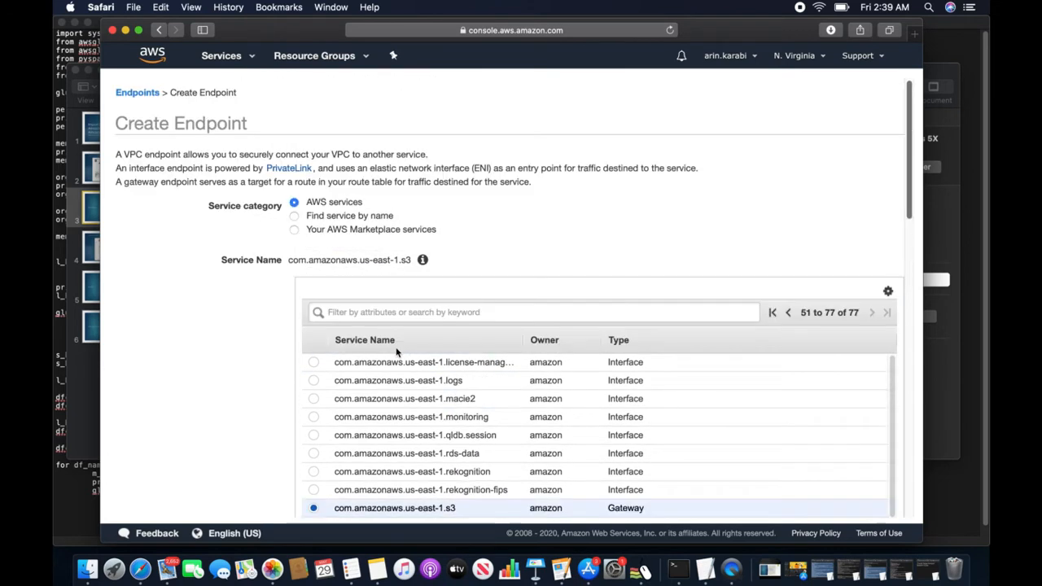
scroll(396, 349, down, 8)
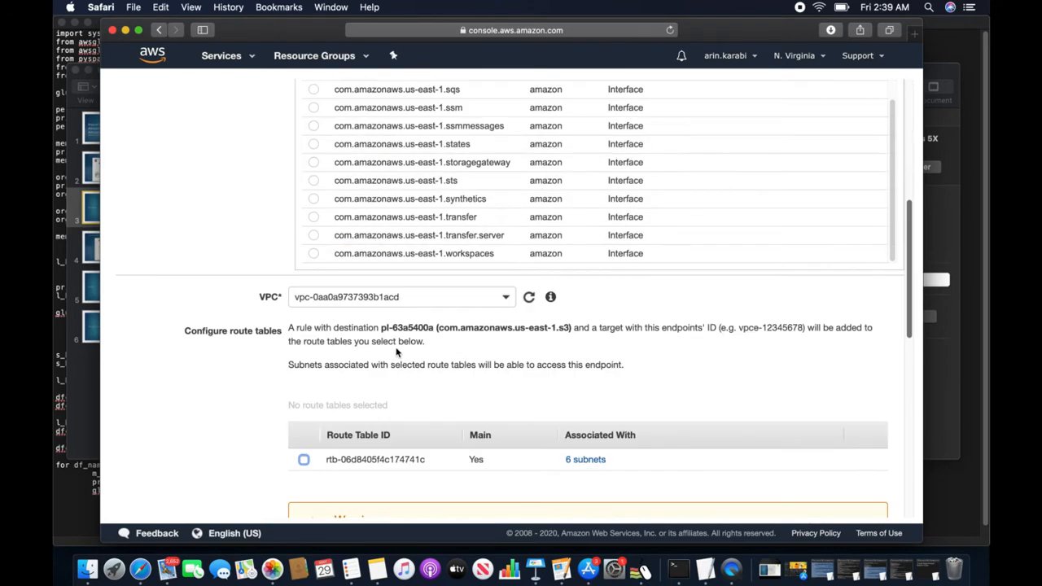
click(303, 462)
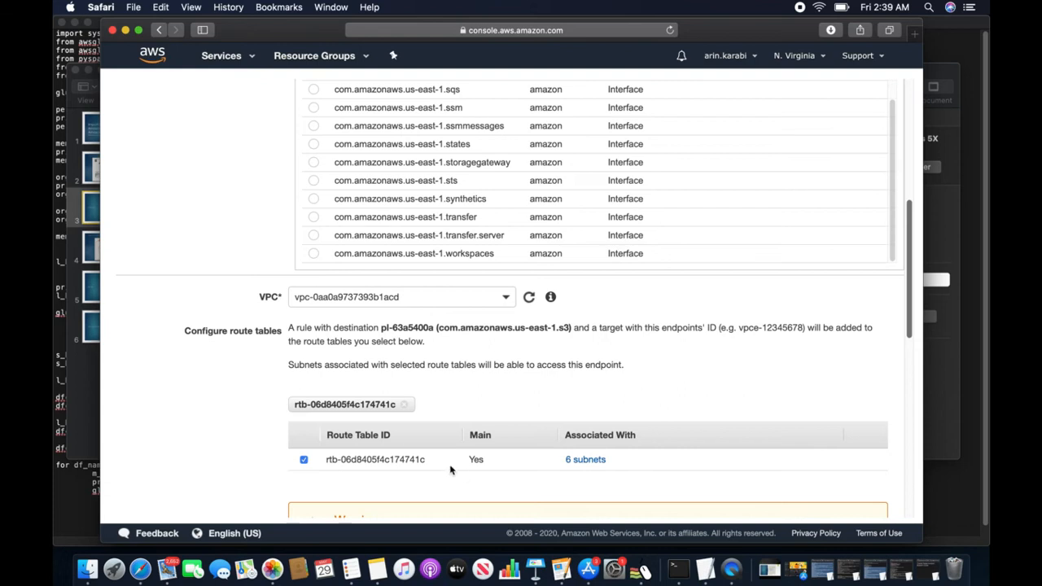
scroll(879, 391, down, 10)
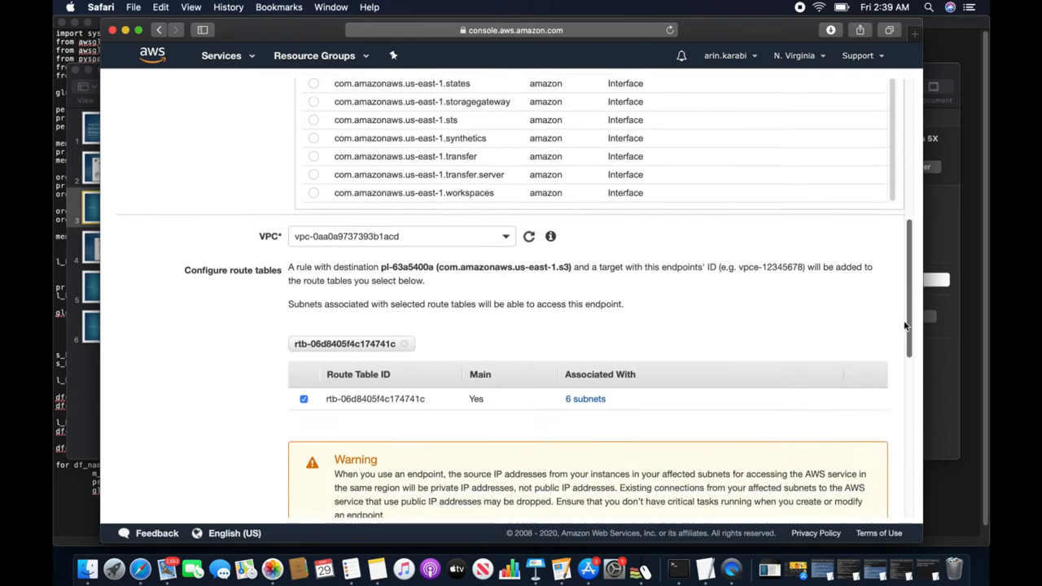
scroll(871, 424, down, 3)
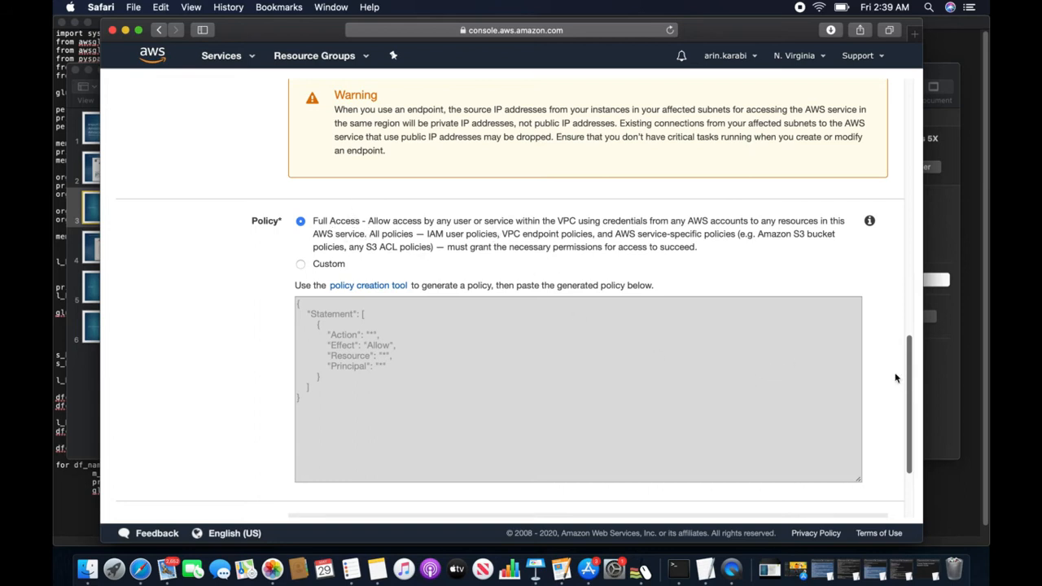
drag(909, 374, 909, 444)
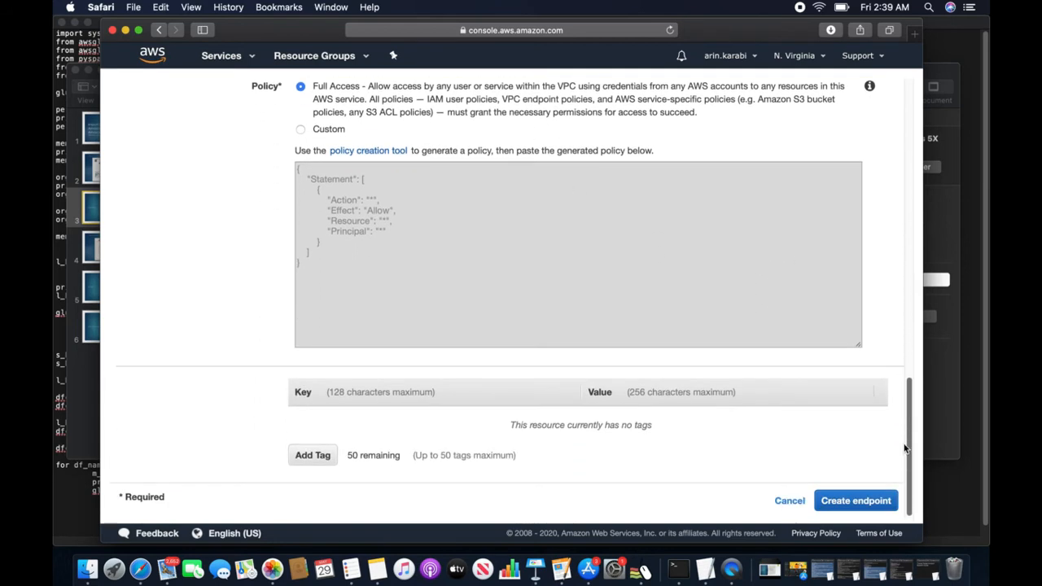
click(861, 501)
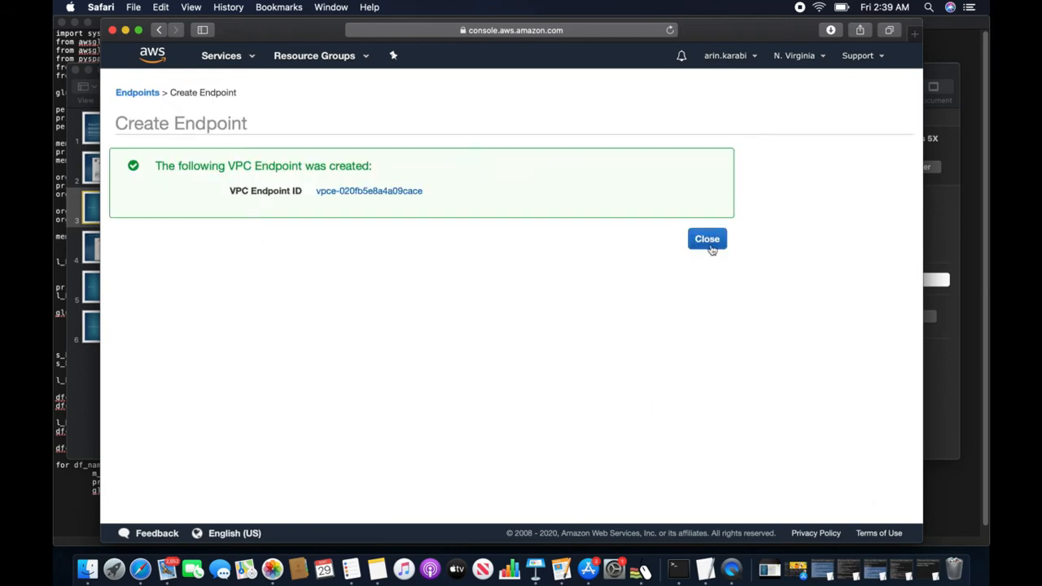
- Show route table rtb-06d8405f4c174741c's routes and highlight the pl-63a5400a destination through the new endpoint
click(382, 191)
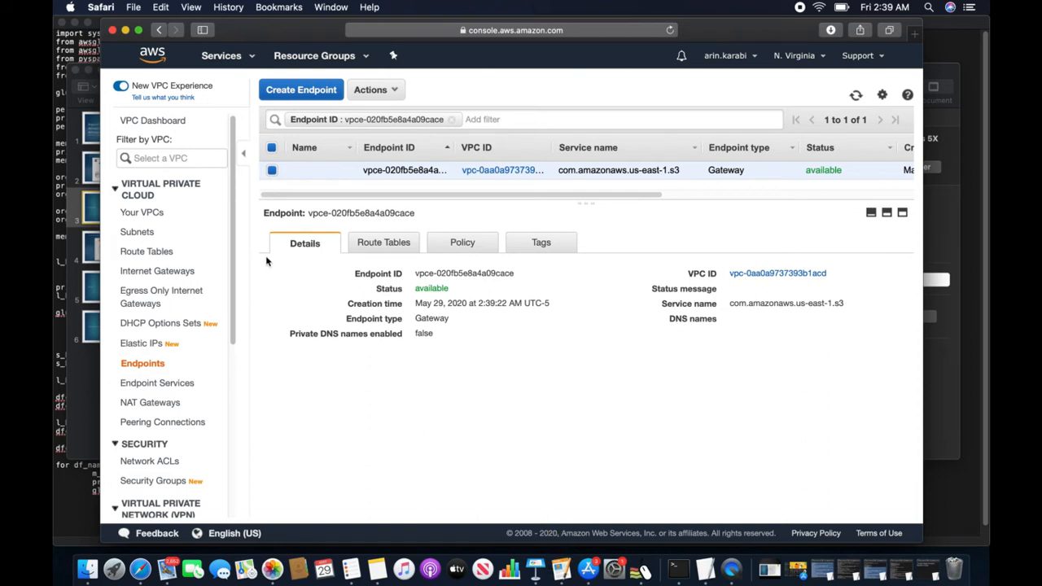
click(147, 253)
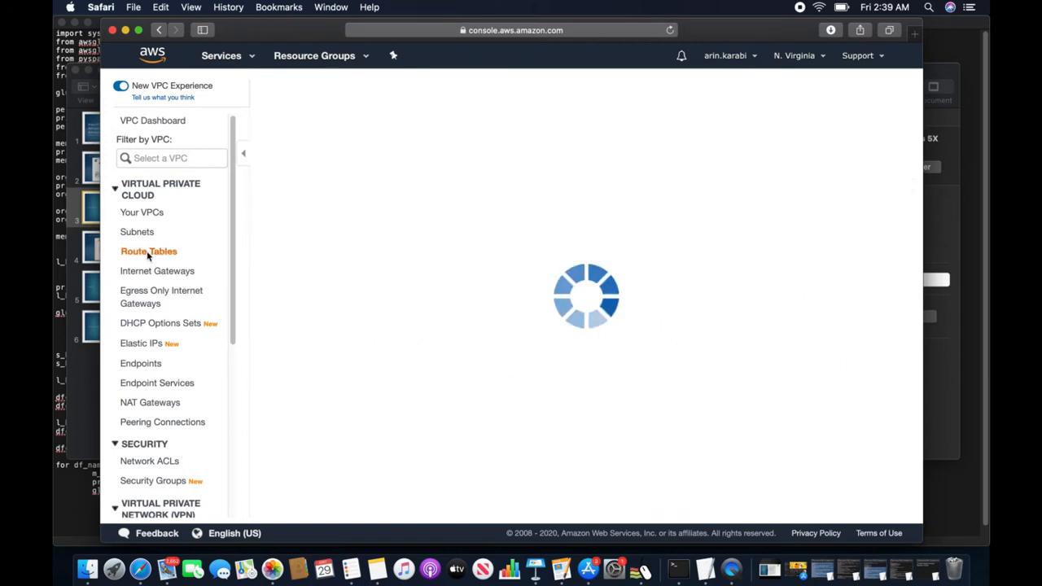
click(375, 280)
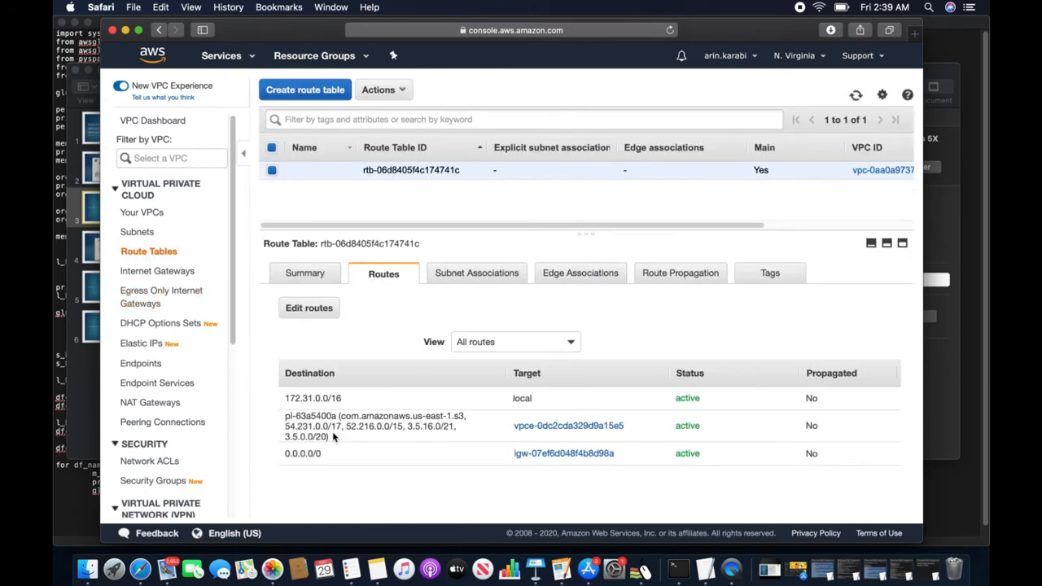
drag(330, 437, 285, 418)
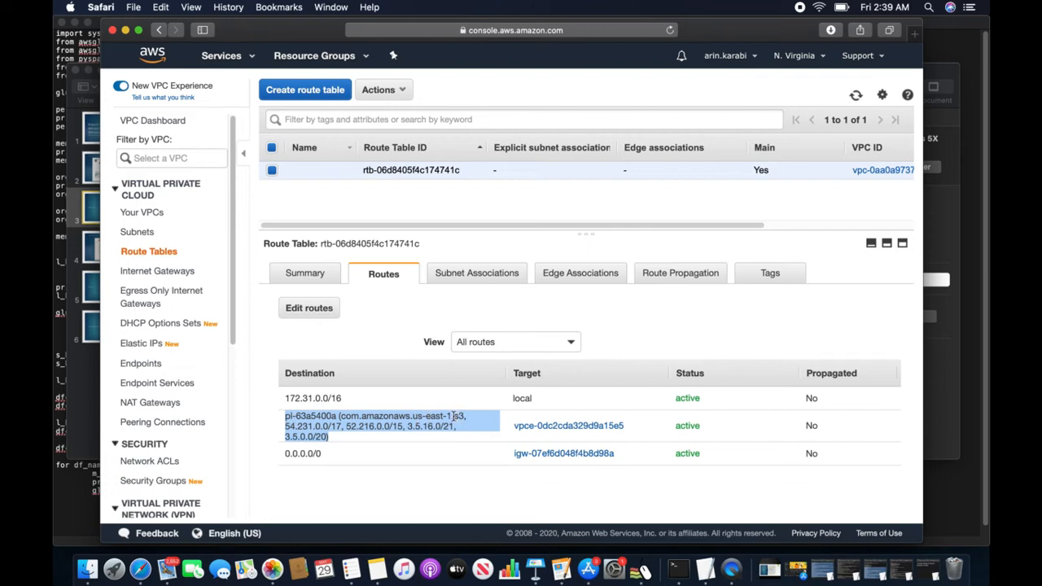
click(89, 210)
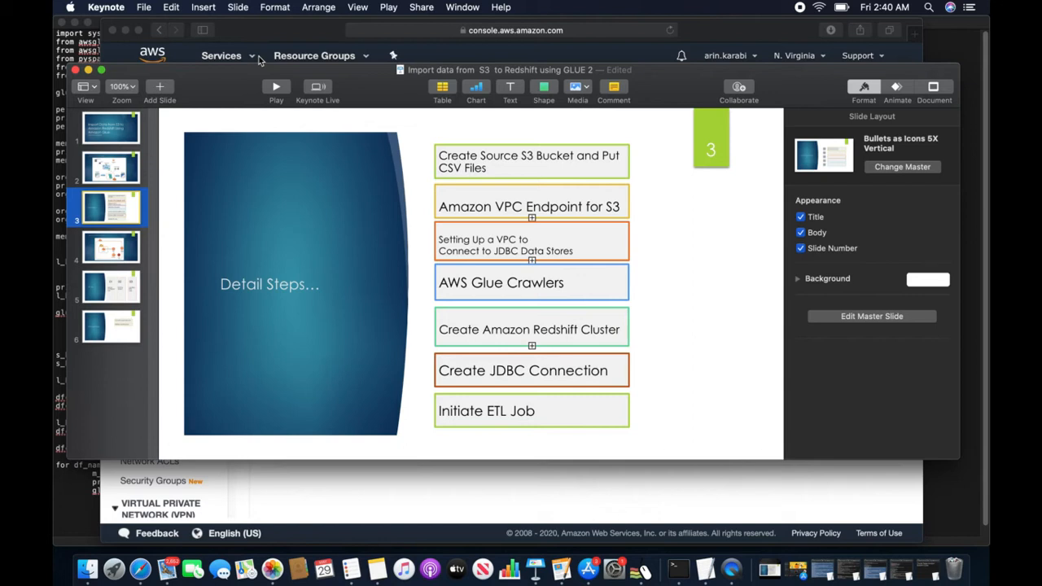
click(255, 63)
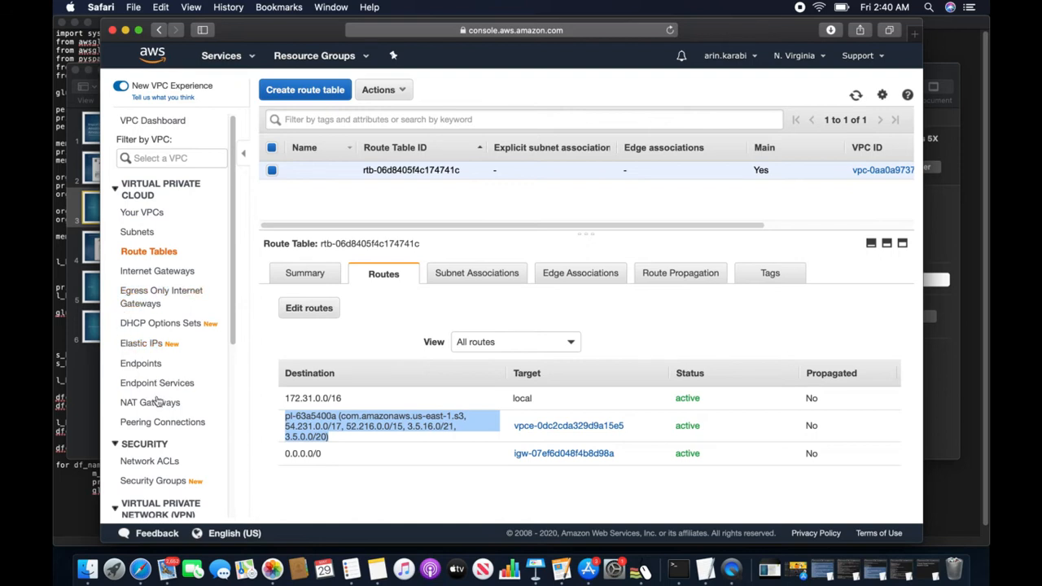
- Start a new security group and name it s3-to-redshift
scroll(158, 402, down, 6)
scroll(152, 415, down, 2)
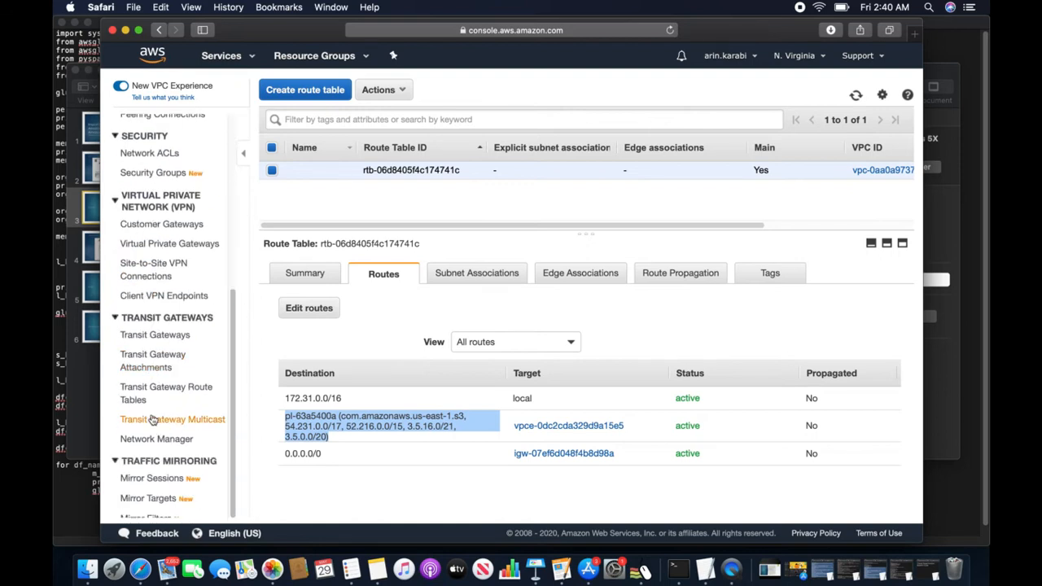
scroll(152, 419, up, 5)
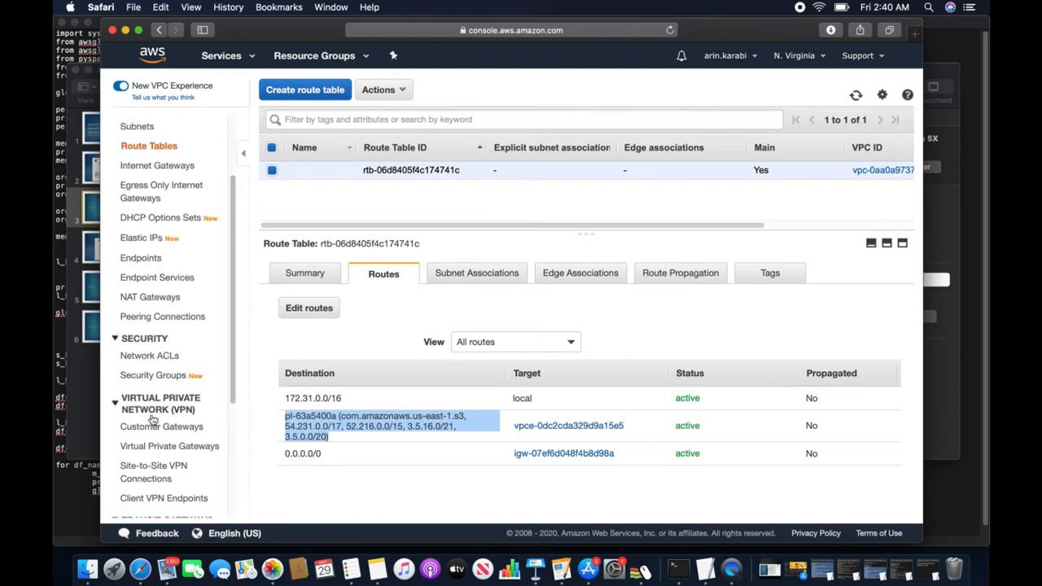
click(163, 376)
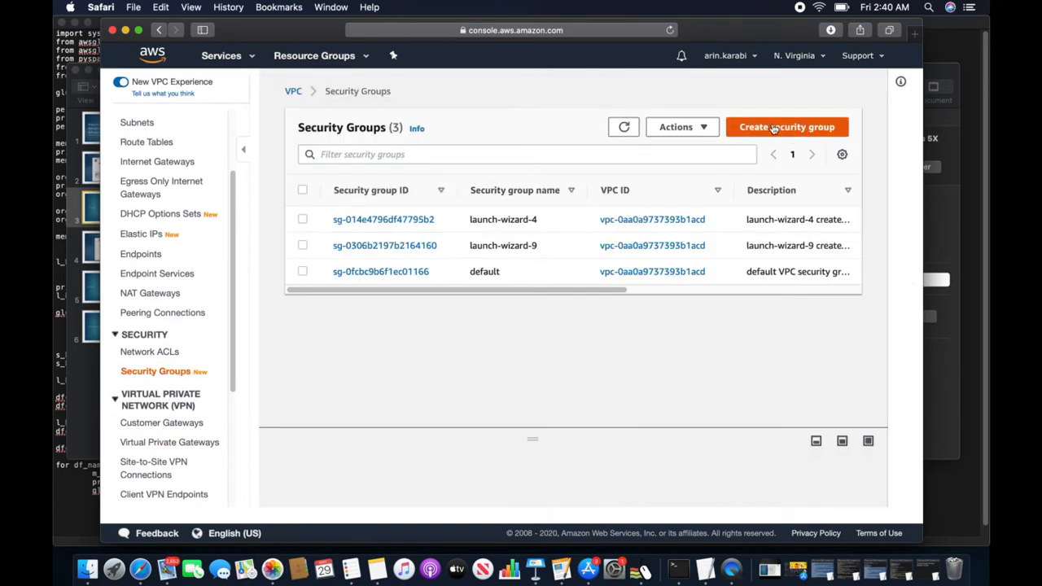
click(773, 130)
click(248, 242)
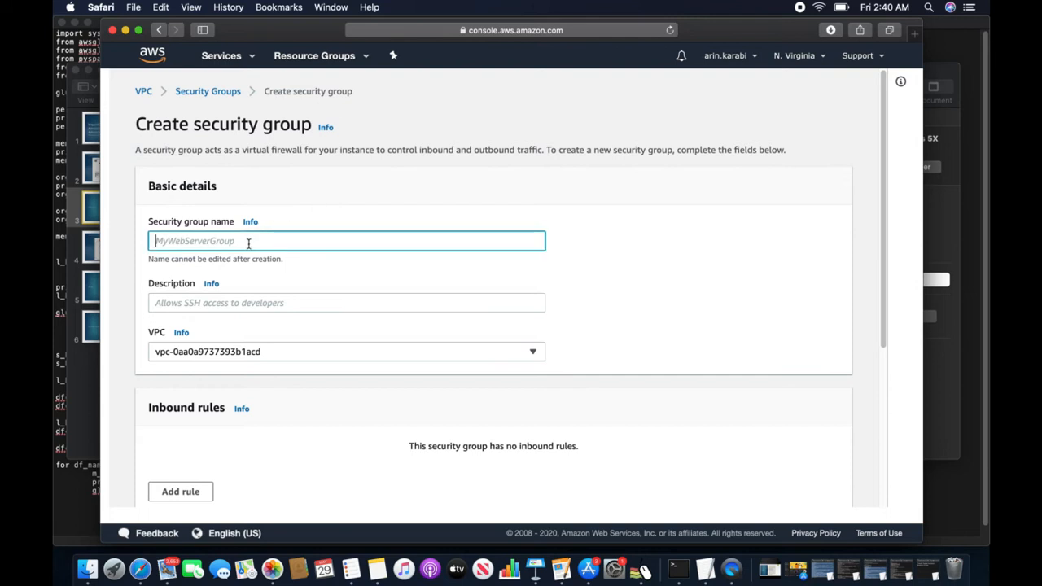
text(s3-to-redshift)
drag(234, 244, 138, 241)
text(c)
click(218, 296)
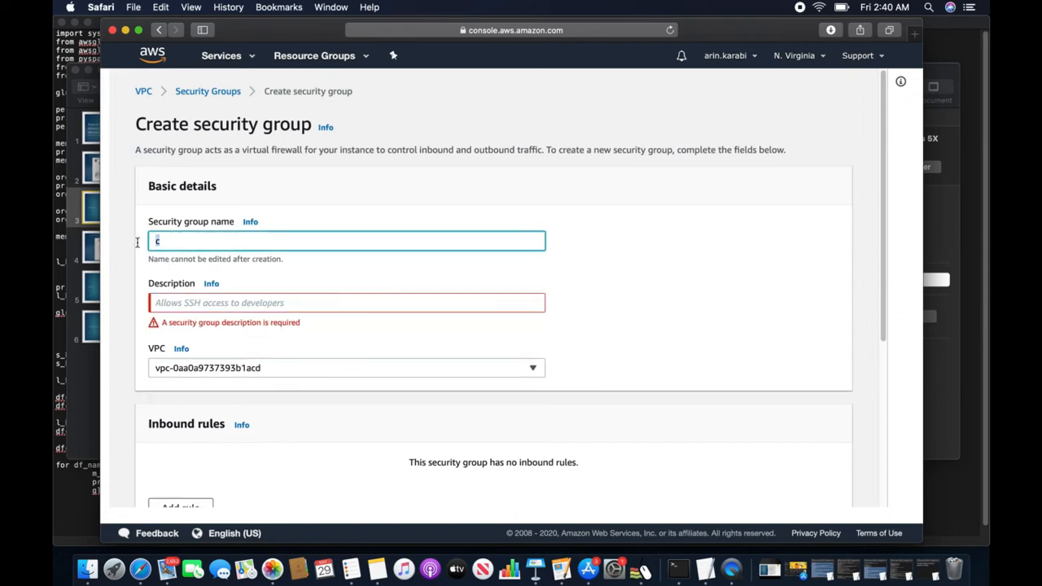
text(s3-to-redshift)
- Copy the name s3-to-redshift and paste it into the Description field
drag(254, 241, 153, 241)
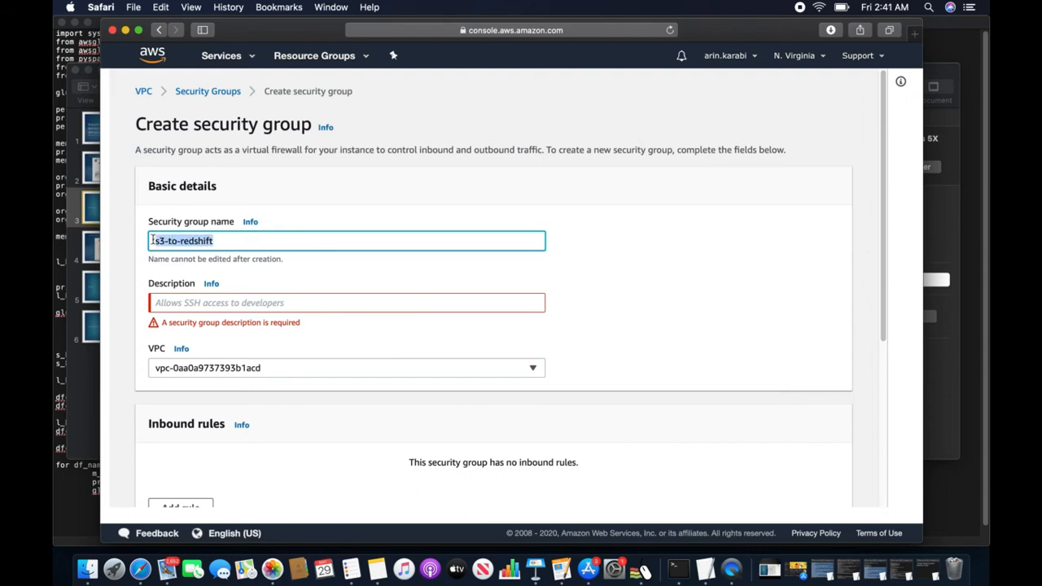
right_click(172, 242)
click(203, 294)
right_click(173, 303)
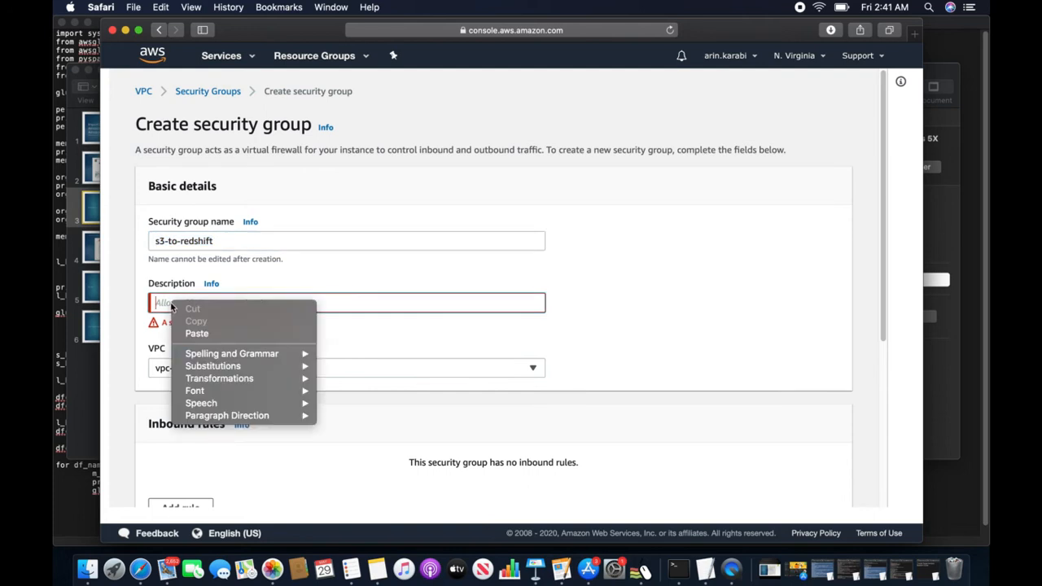
click(217, 340)
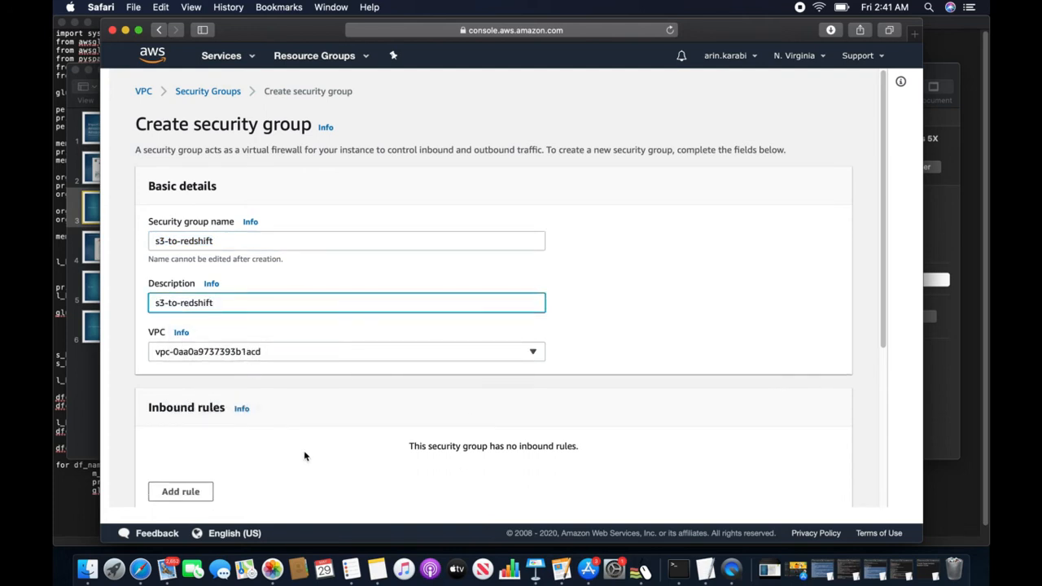
scroll(304, 450, down, 3)
- Add an inbound Custom TCP rule for port 5439 from 0.0.0.0/0 and create the group
click(179, 383)
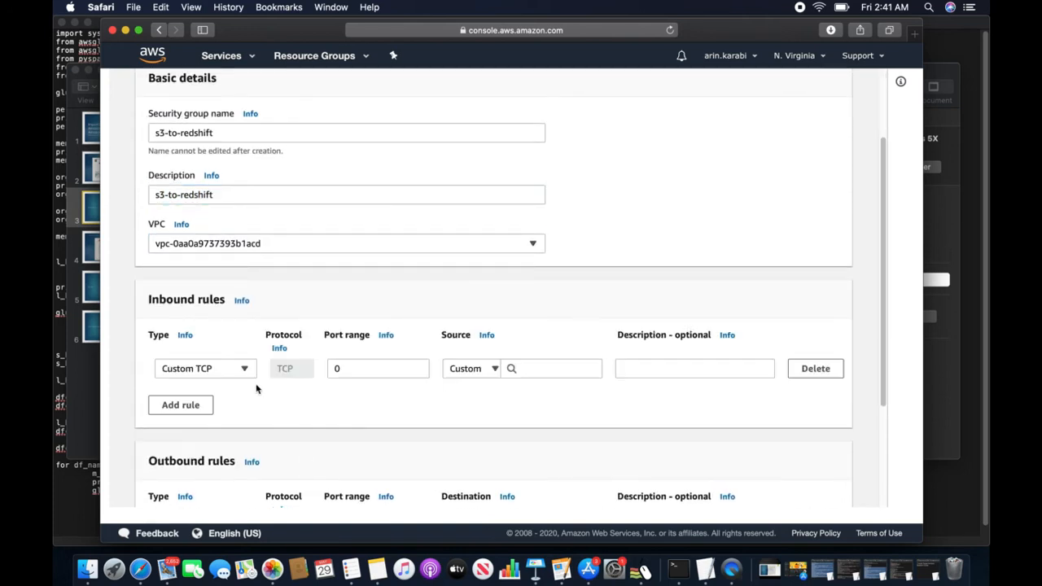
click(320, 368)
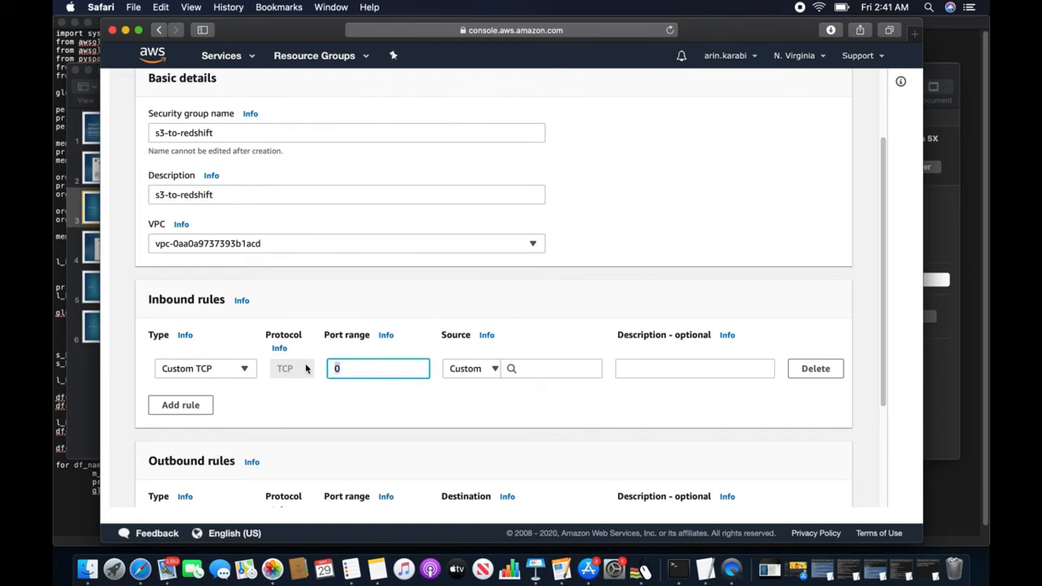
text(5439)
click(540, 368)
click(546, 138)
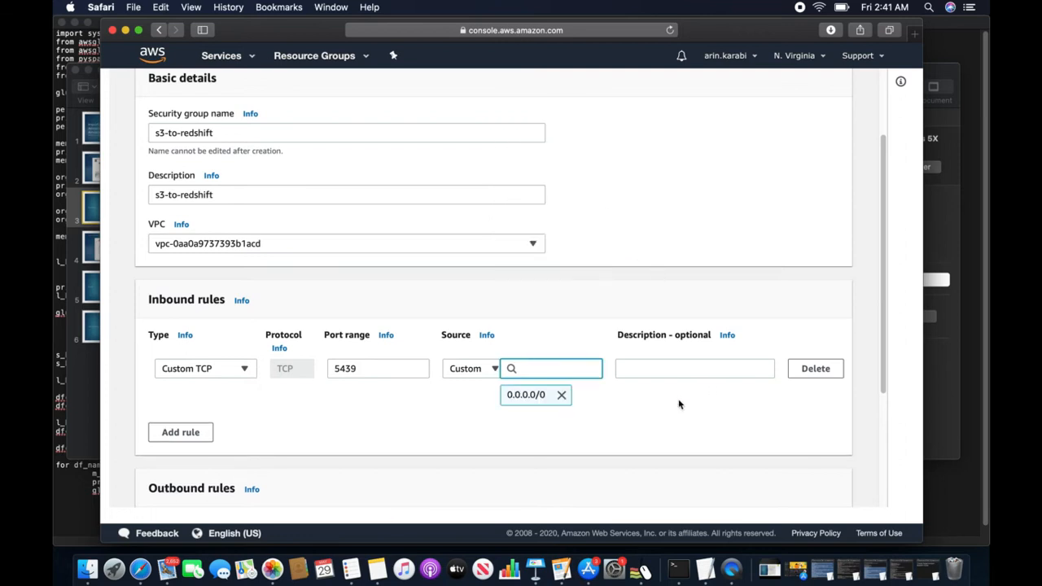
drag(883, 379, 884, 499)
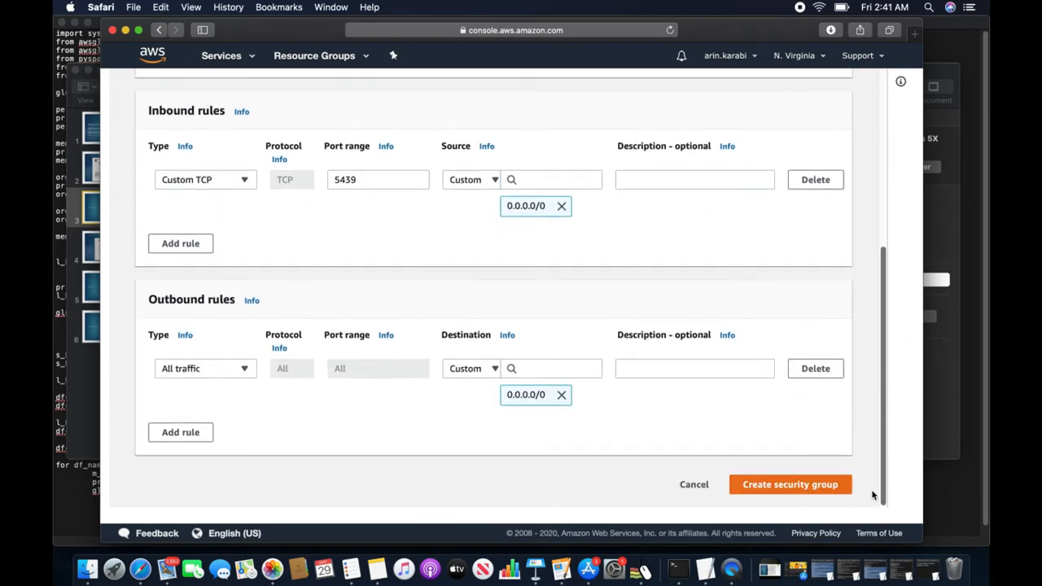
click(770, 487)
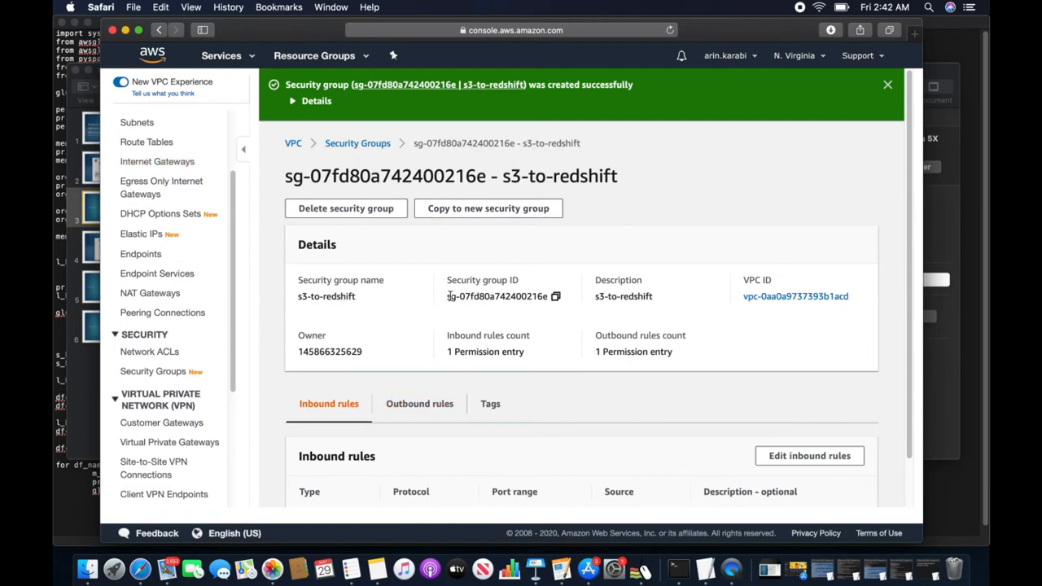
- Copy the security group ID sg-07fd80a742400216e from the s3-to-redshift details page
drag(447, 296, 548, 301)
right_click(539, 297)
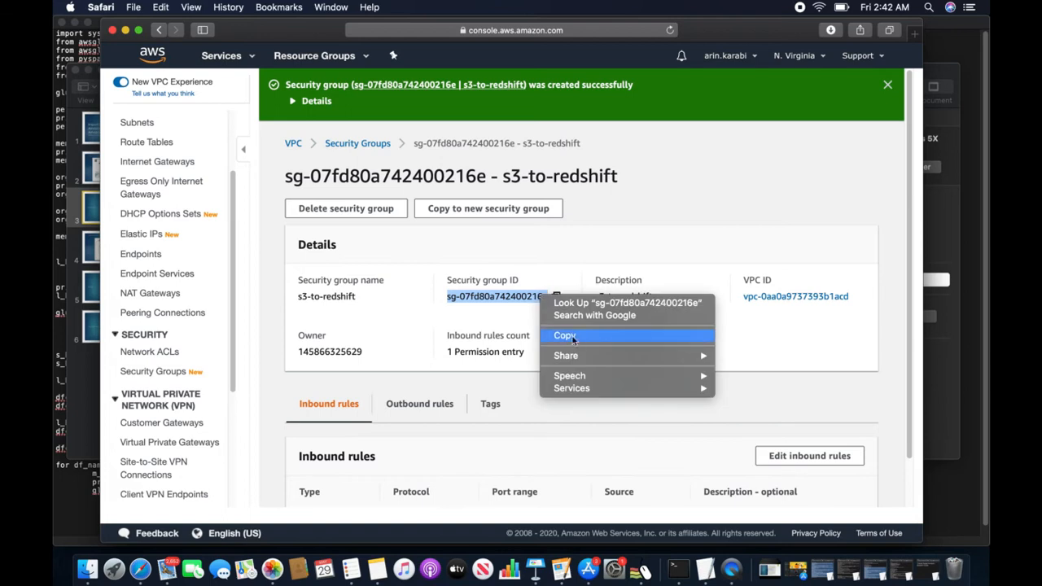
click(575, 336)
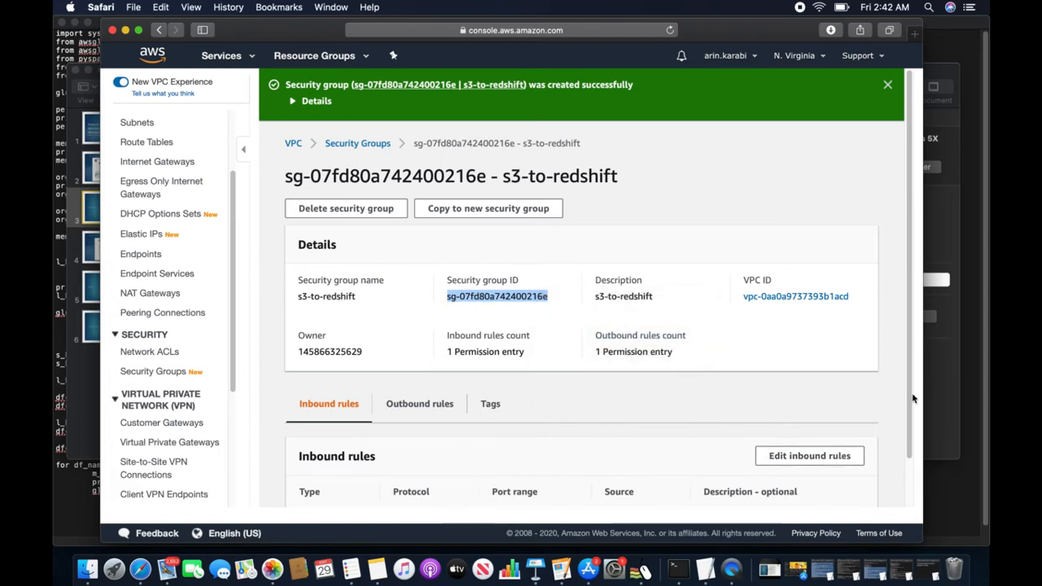
scroll(911, 438, down, 1)
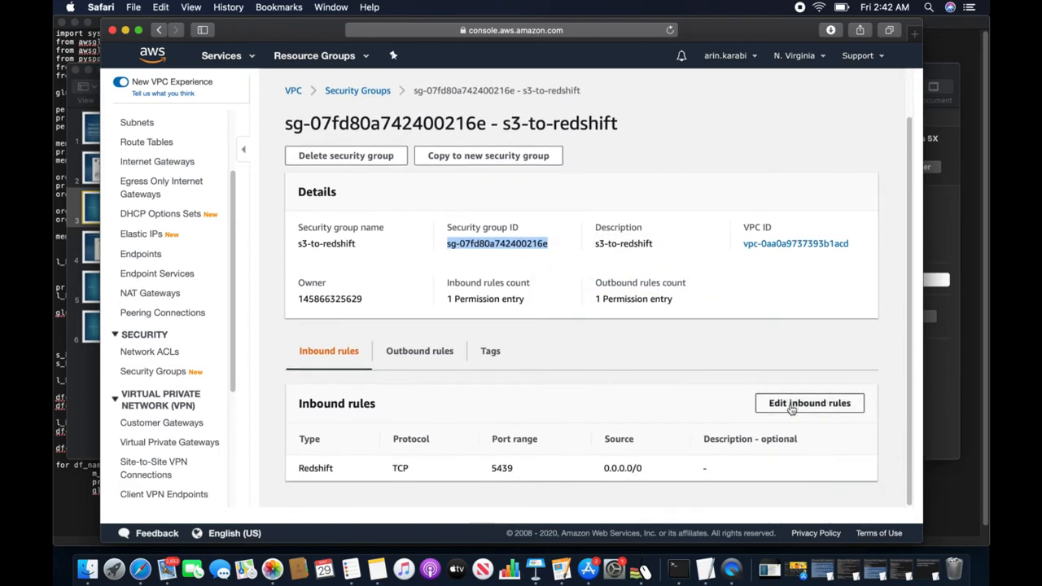
- Add an All TCP inbound rule sourced from the s3-to-redshift group's own ID and save
click(796, 405)
click(180, 326)
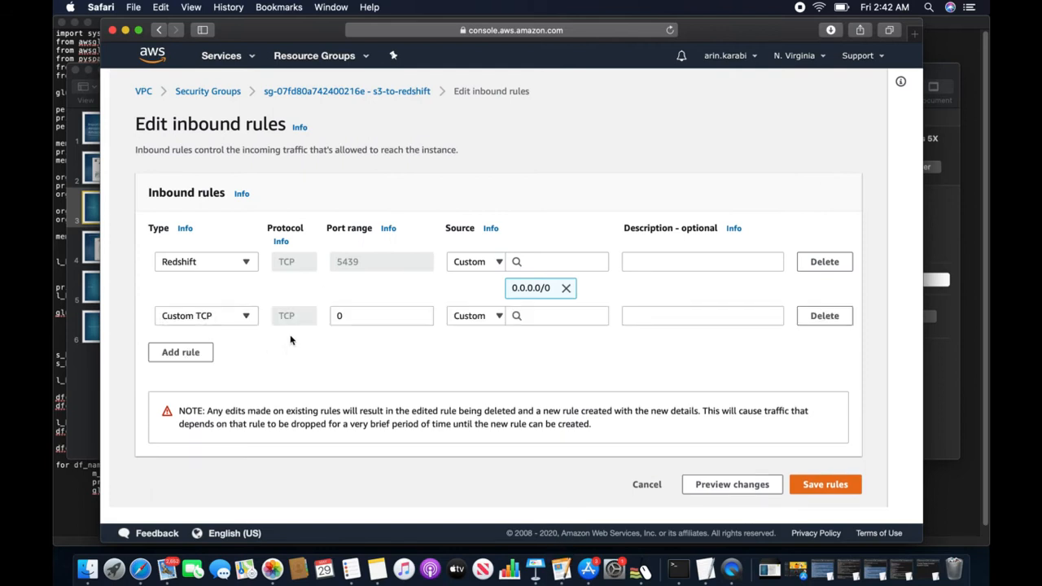
click(245, 315)
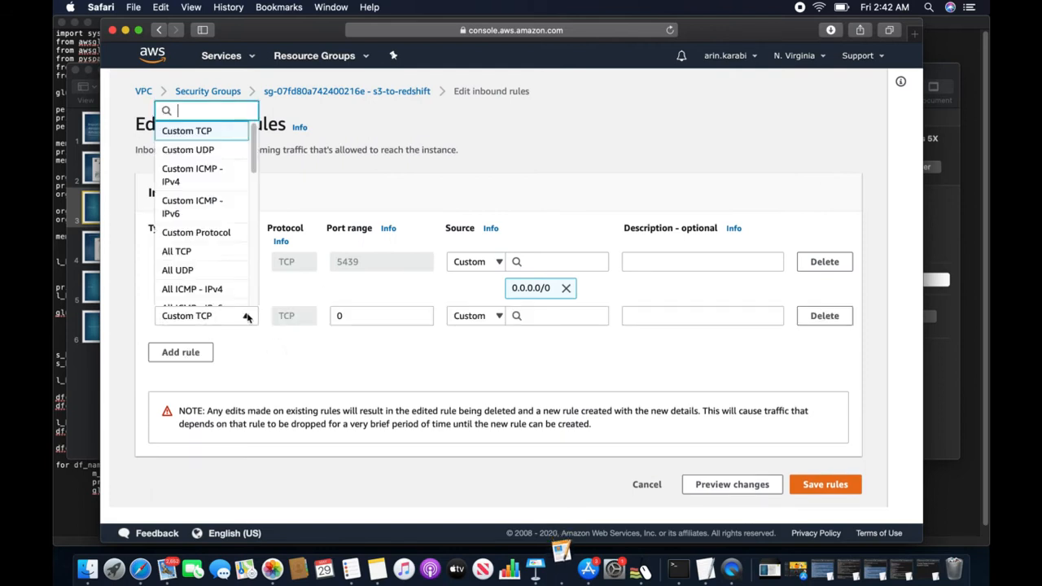
click(207, 252)
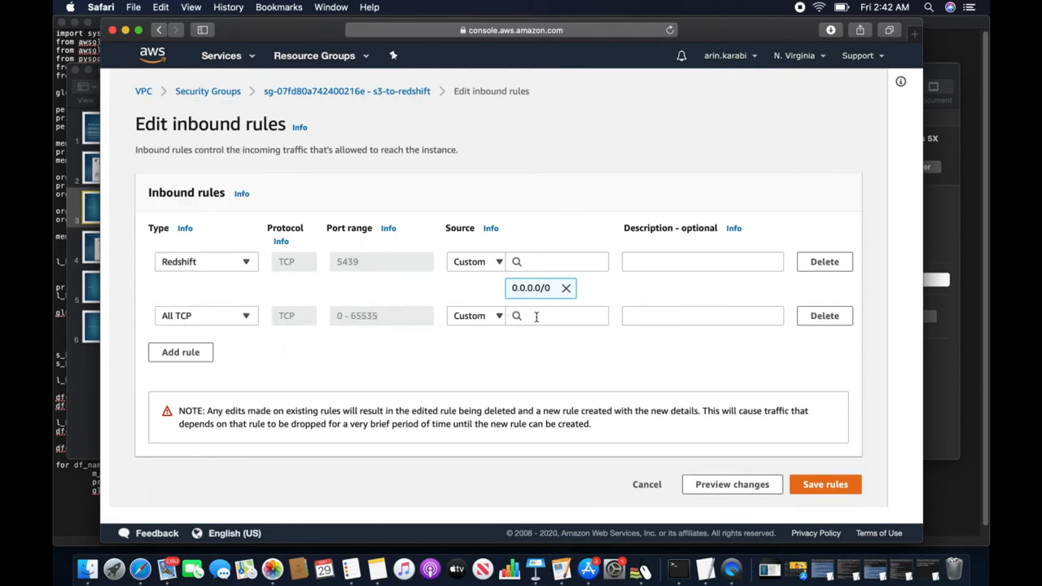
click(535, 316)
right_click(538, 321)
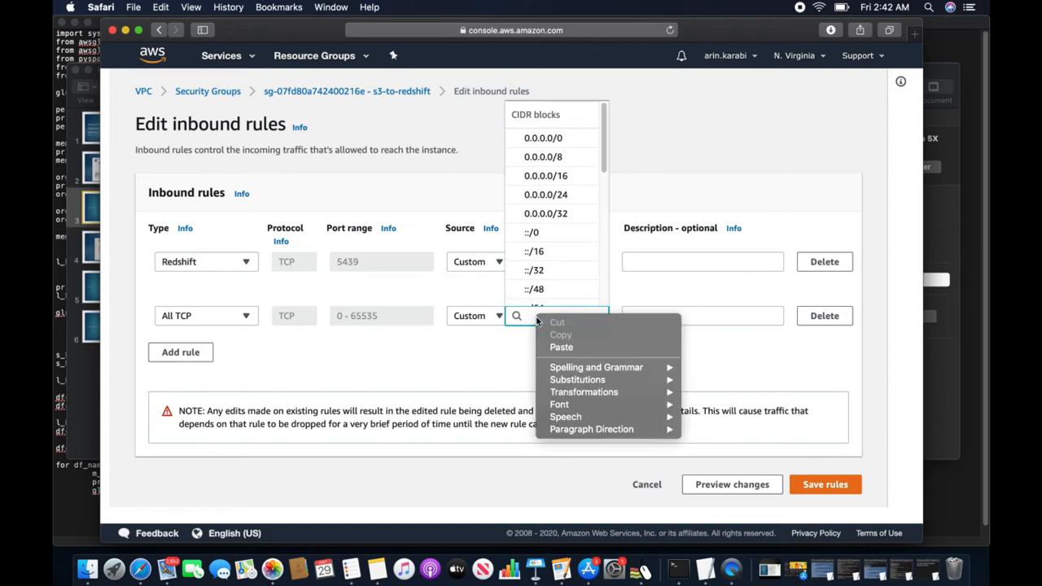
click(567, 348)
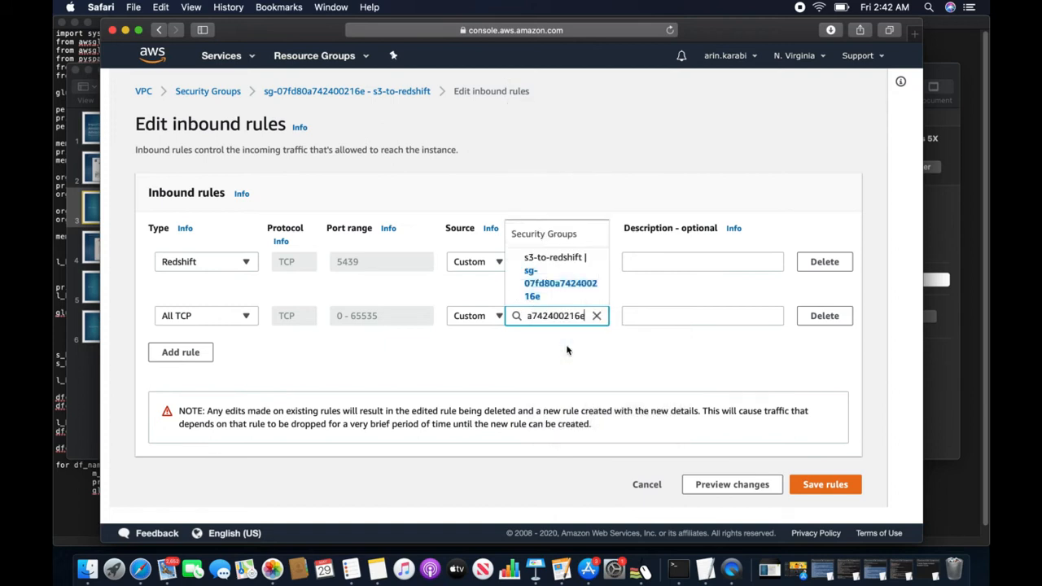
click(539, 285)
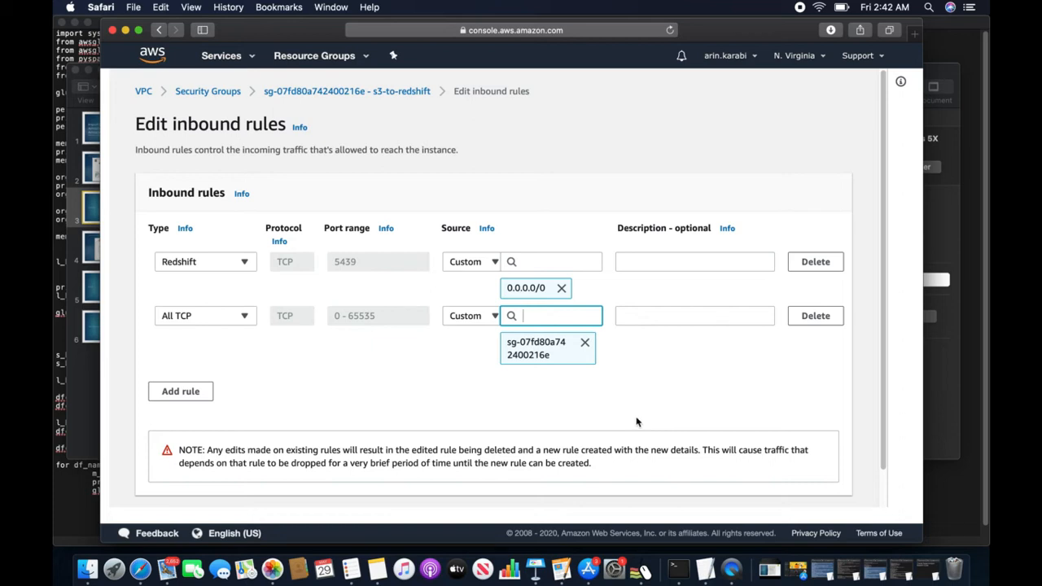
scroll(635, 422, down, 1)
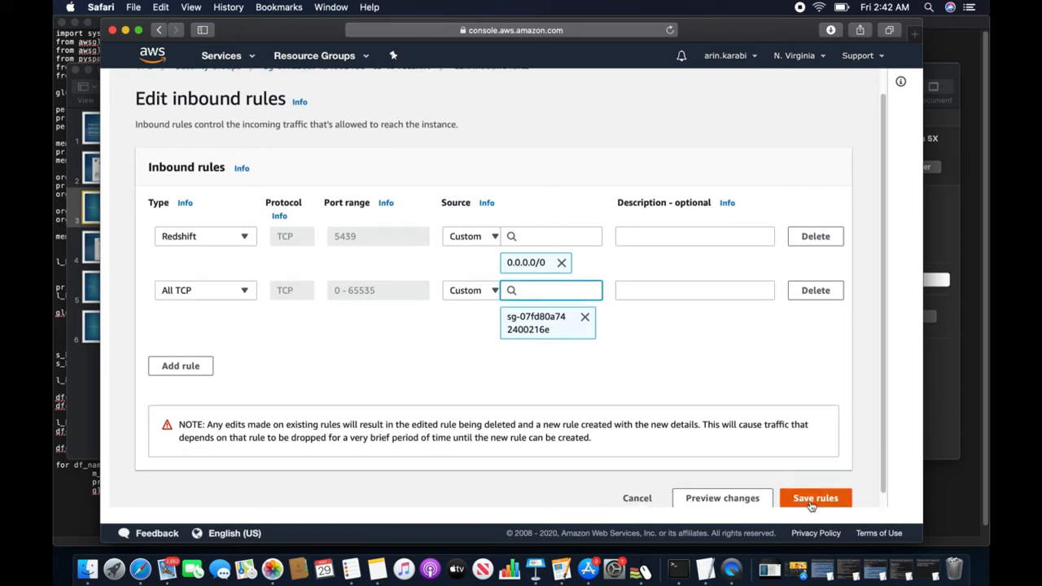
click(810, 505)
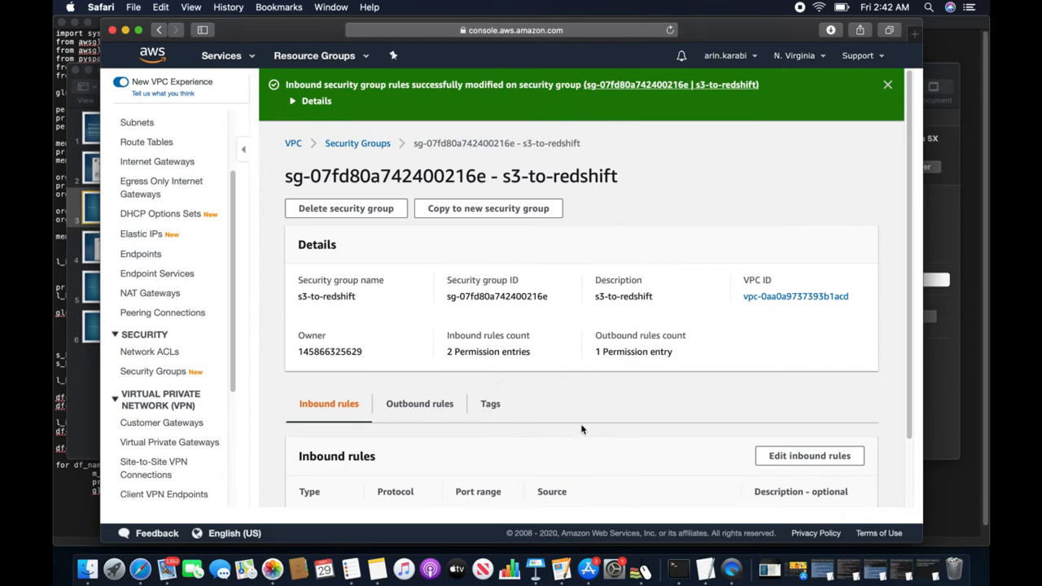
scroll(581, 429, down, 2)
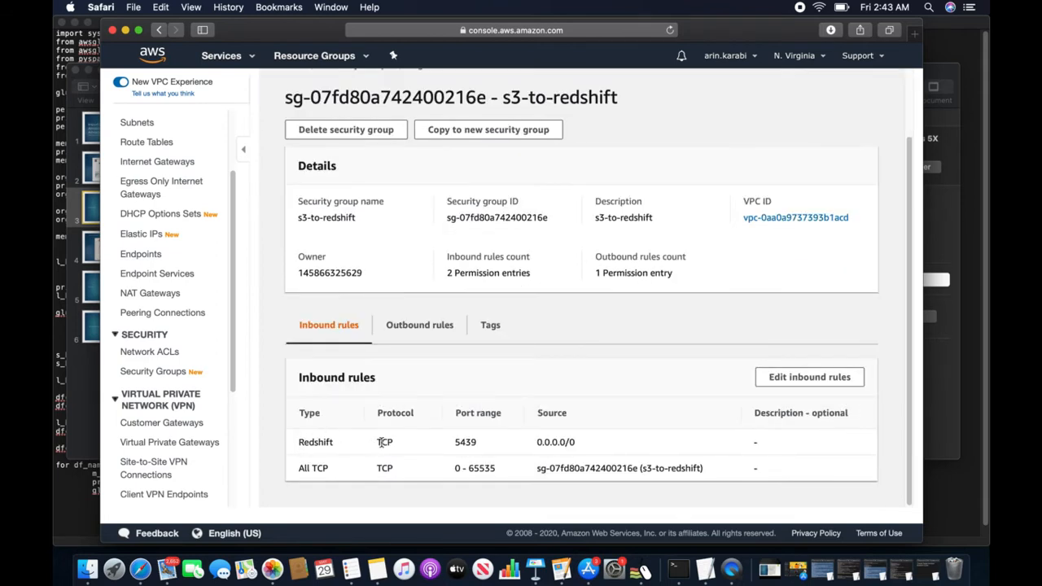
drag(455, 444, 481, 443)
- Bring up the Keynote presentation and go to slide 3
click(91, 169)
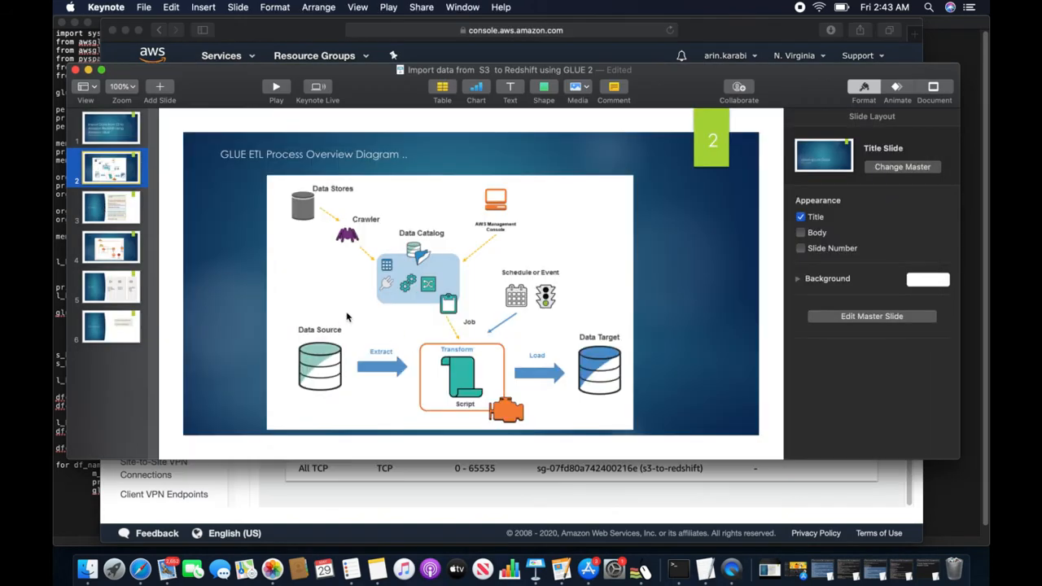
click(134, 207)
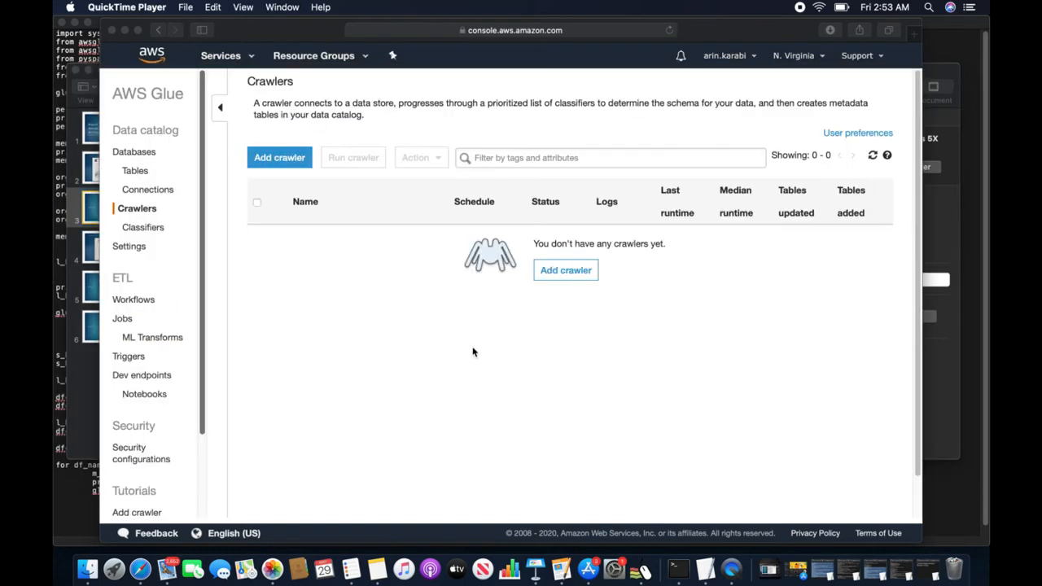
- Back in the browser, add a Glue crawler named FromS3 and continue
click(281, 165)
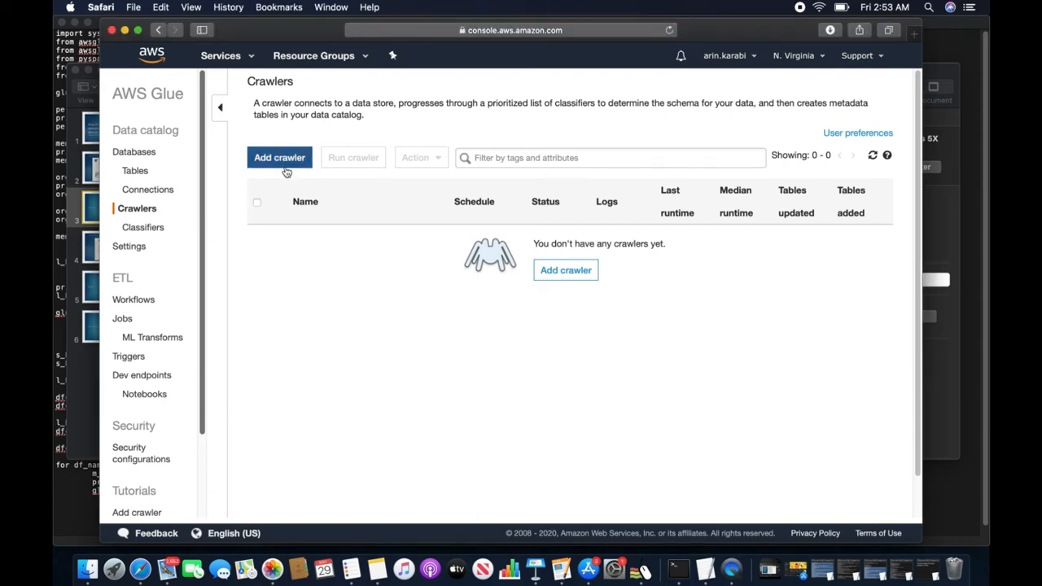
click(280, 162)
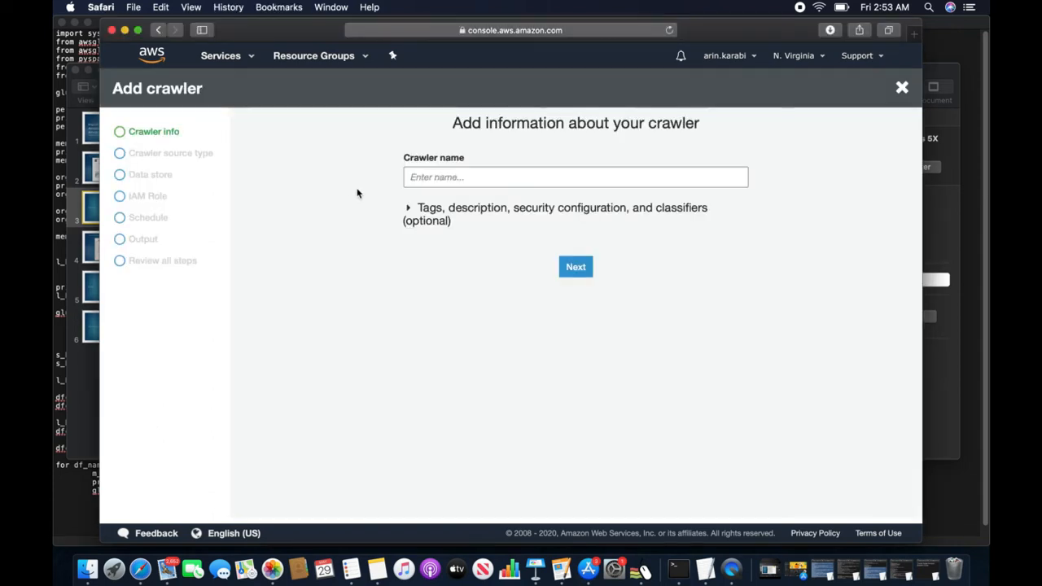
click(456, 179)
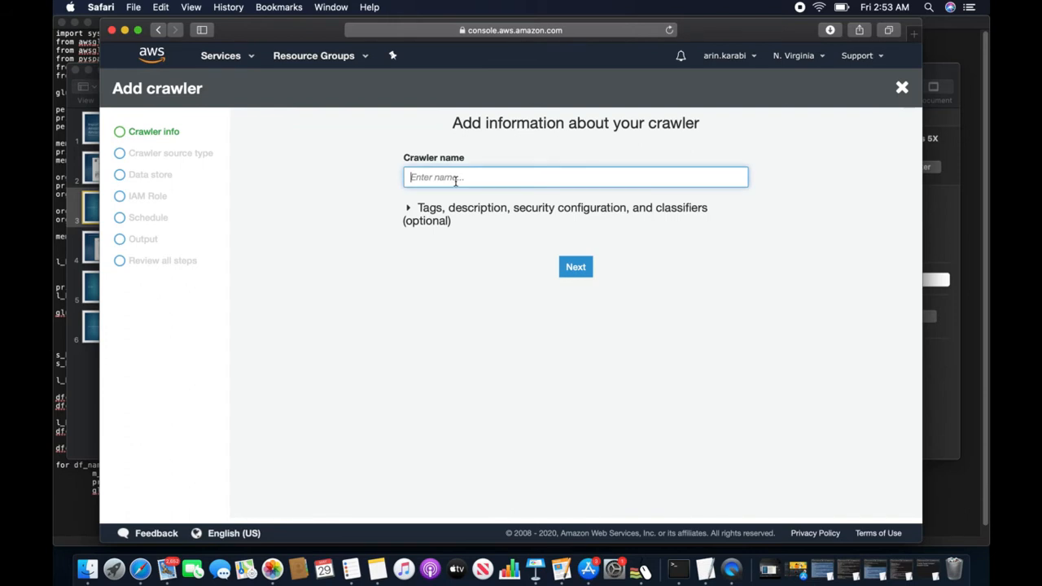
text(FromS3)
click(579, 272)
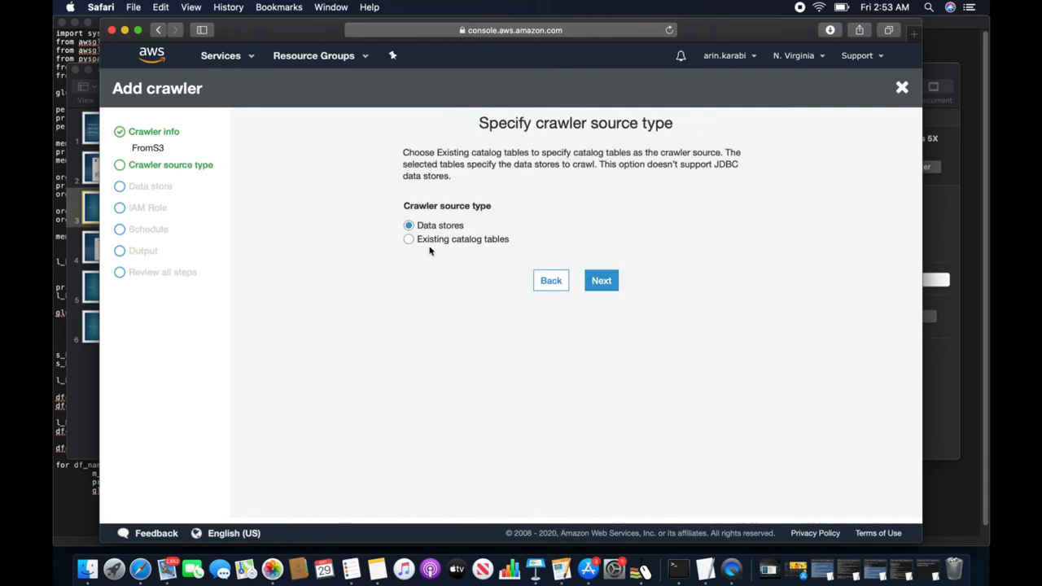
- Choose an S3 data store with include path s3://cloudbhai/student.csv and proceed
click(598, 283)
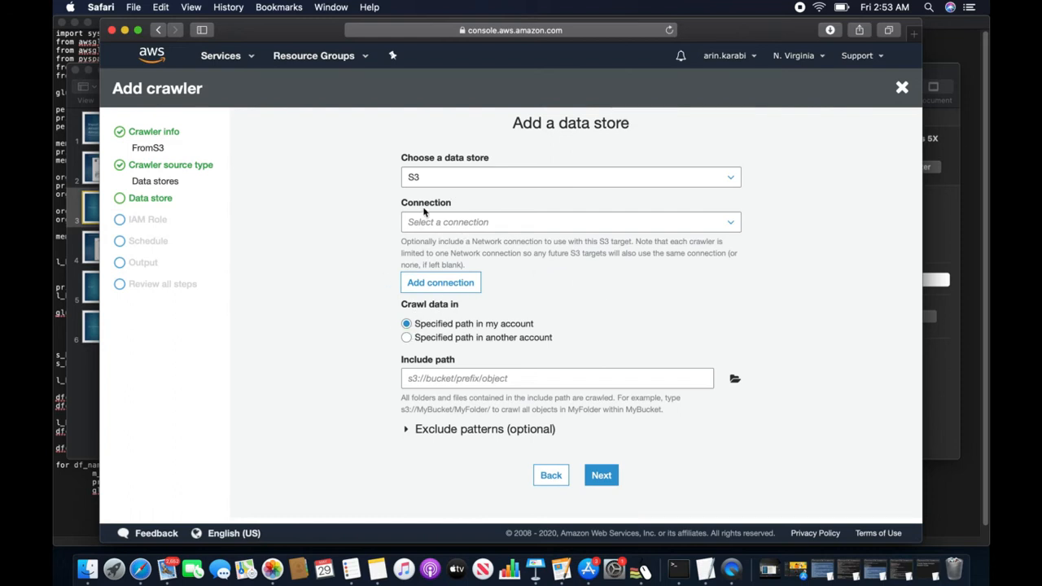
click(435, 180)
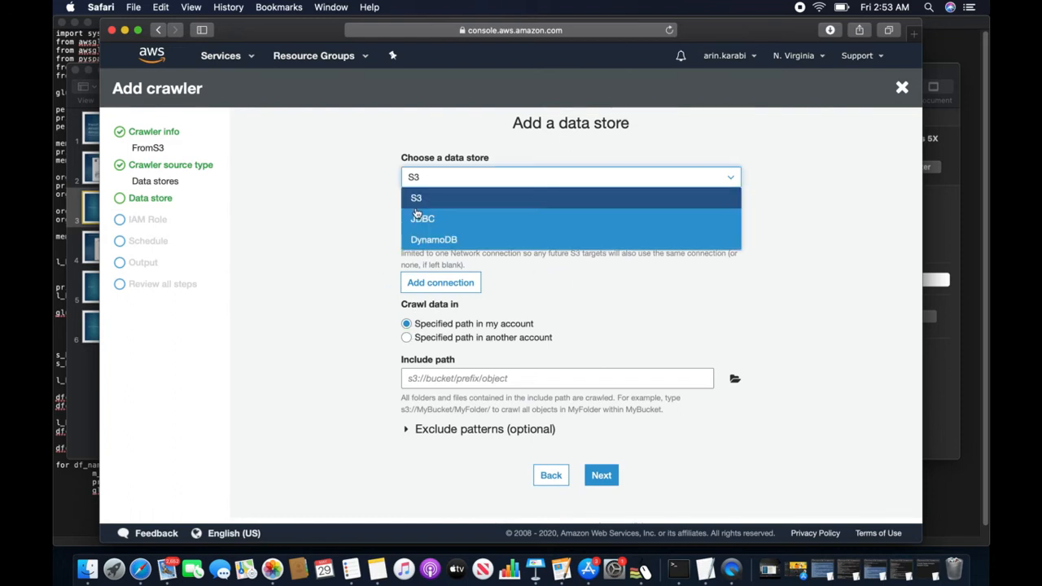
click(465, 265)
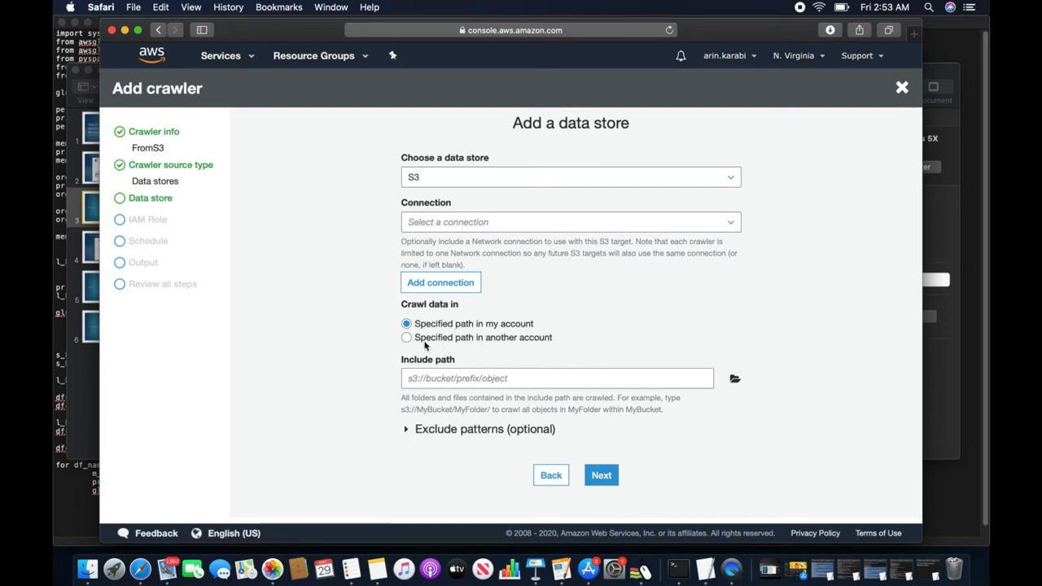
click(735, 378)
click(392, 187)
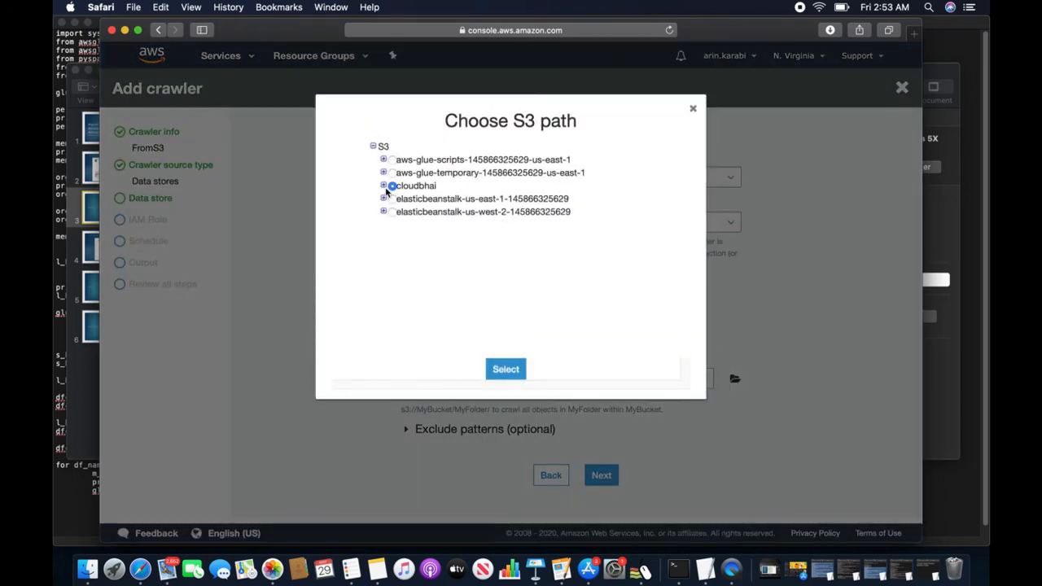
click(409, 201)
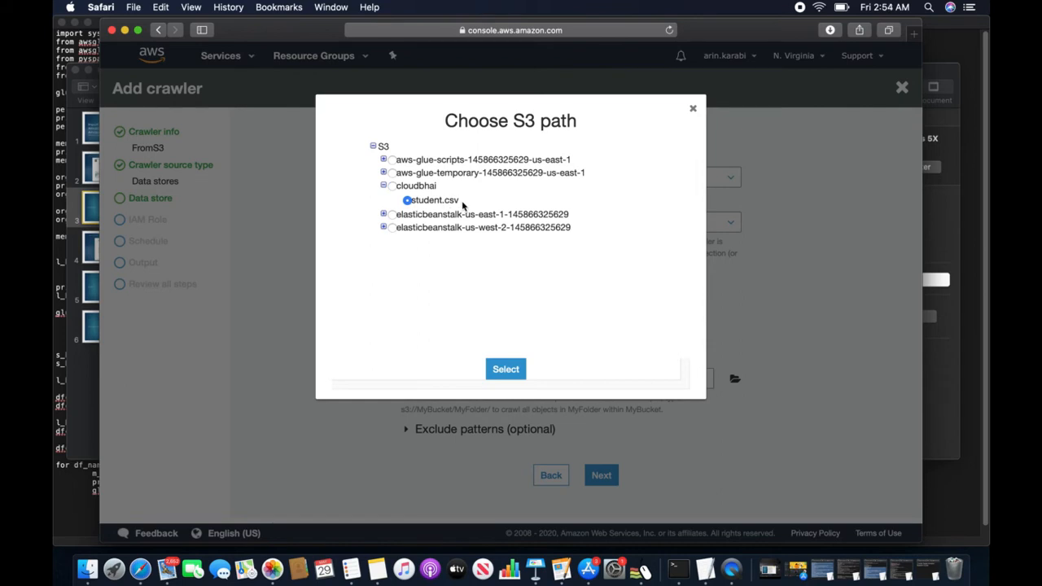
drag(460, 202, 413, 203)
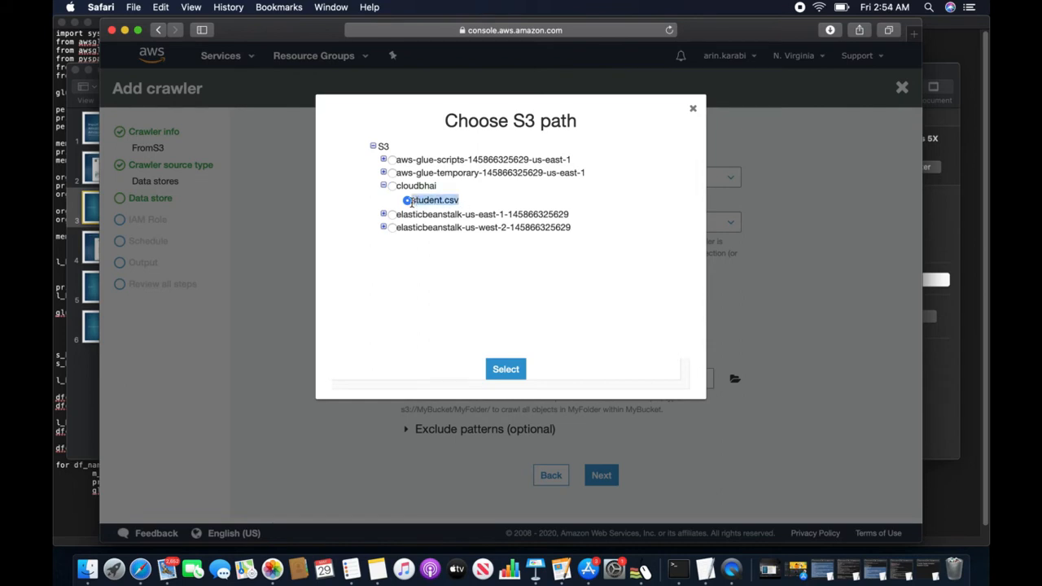
click(493, 369)
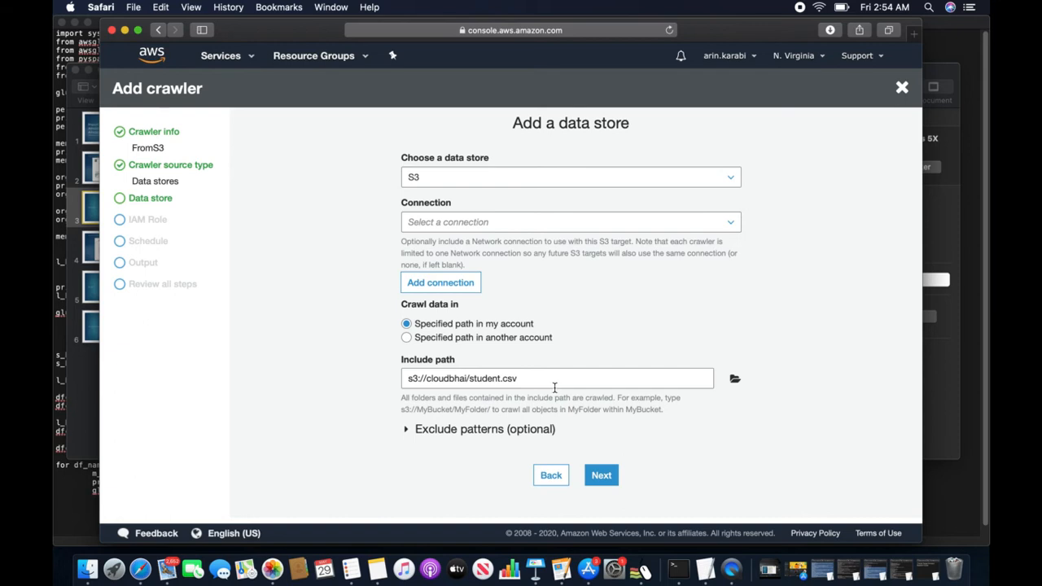
click(603, 477)
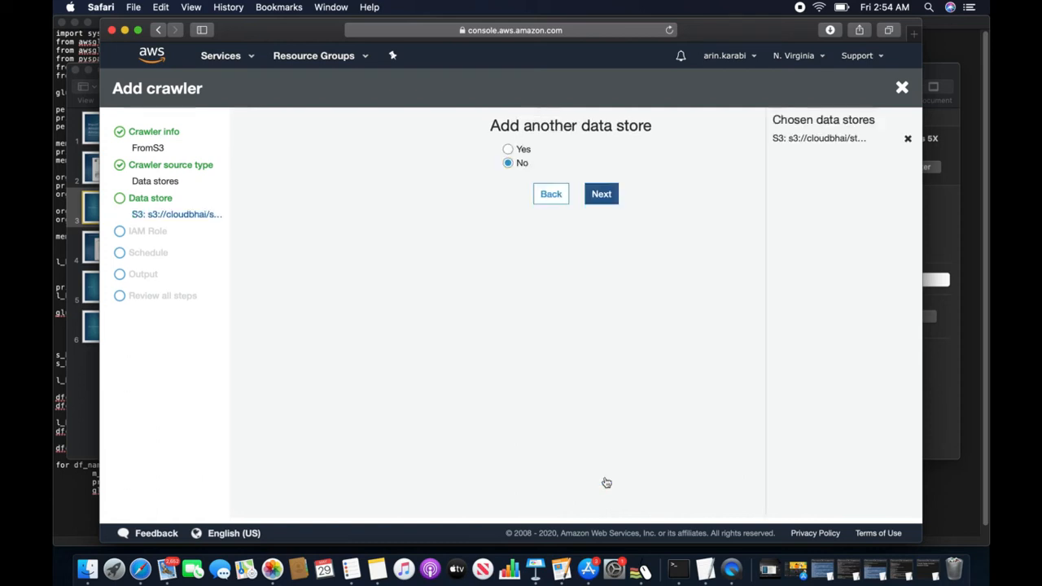
- Skip adding another data store and create the new IAM role AWSGlueServiceRole-s3toredshift for the crawler
click(601, 196)
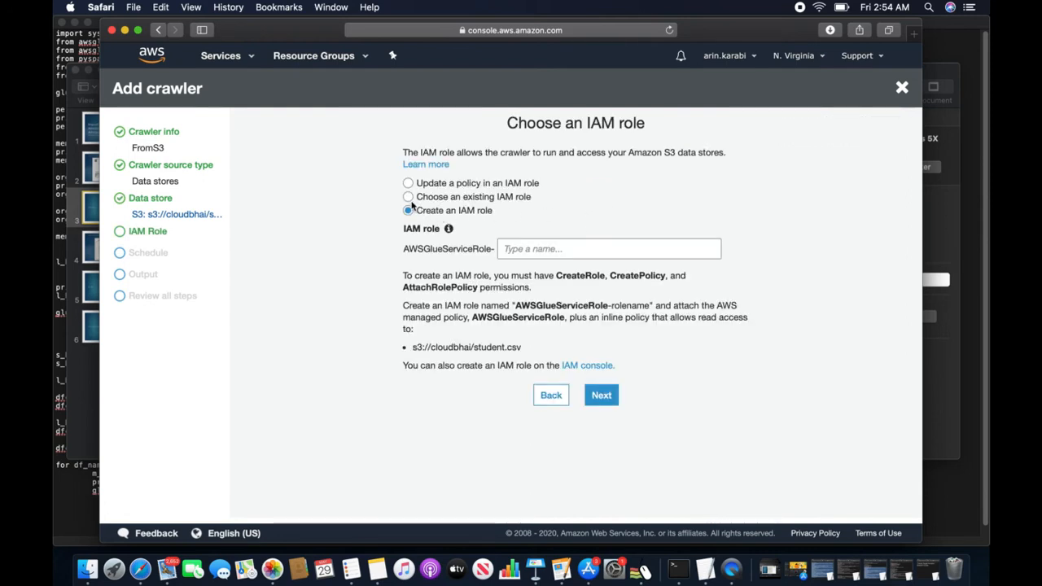
click(531, 248)
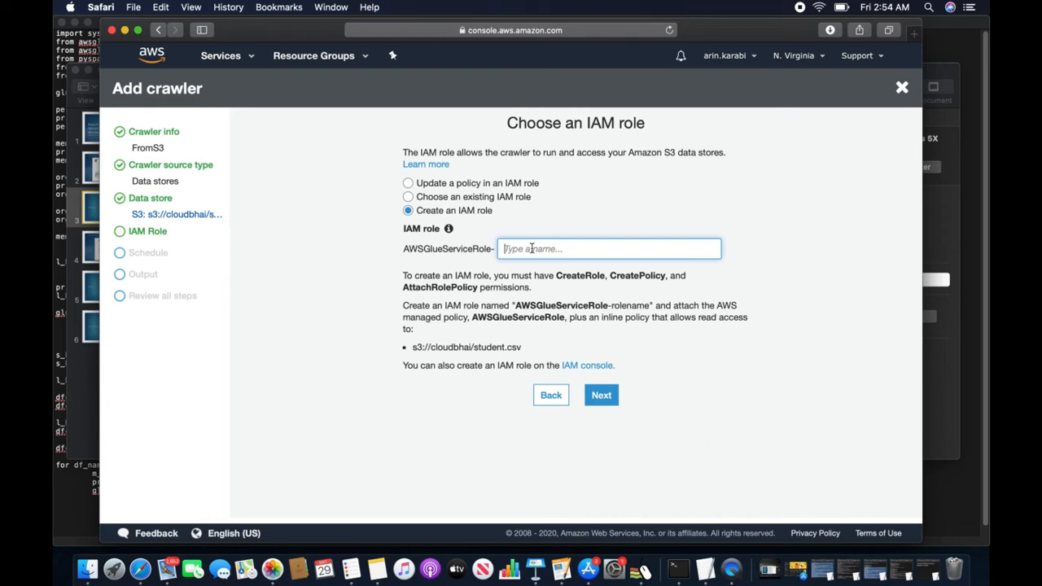
text(importo)
key(BackSpace)
key(BackSpace)
key(BackSpace)
key(BackSpace)
key(BackSpace)
key(BackSpace)
key(BackSpace)
text(s3toredshift)
click(602, 397)
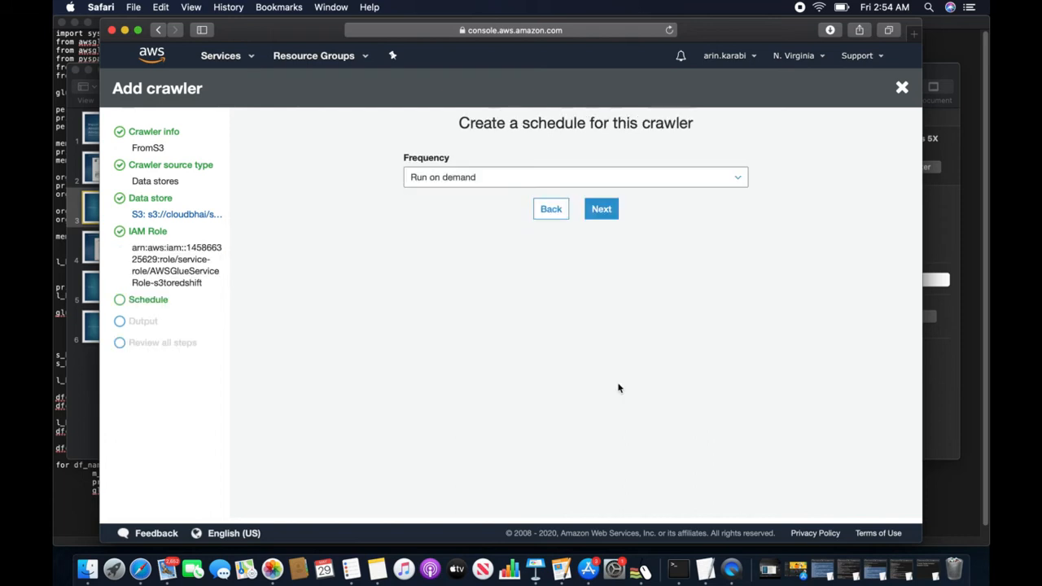
- Leave the crawler frequency at Run on demand and continue to the output settings
click(536, 184)
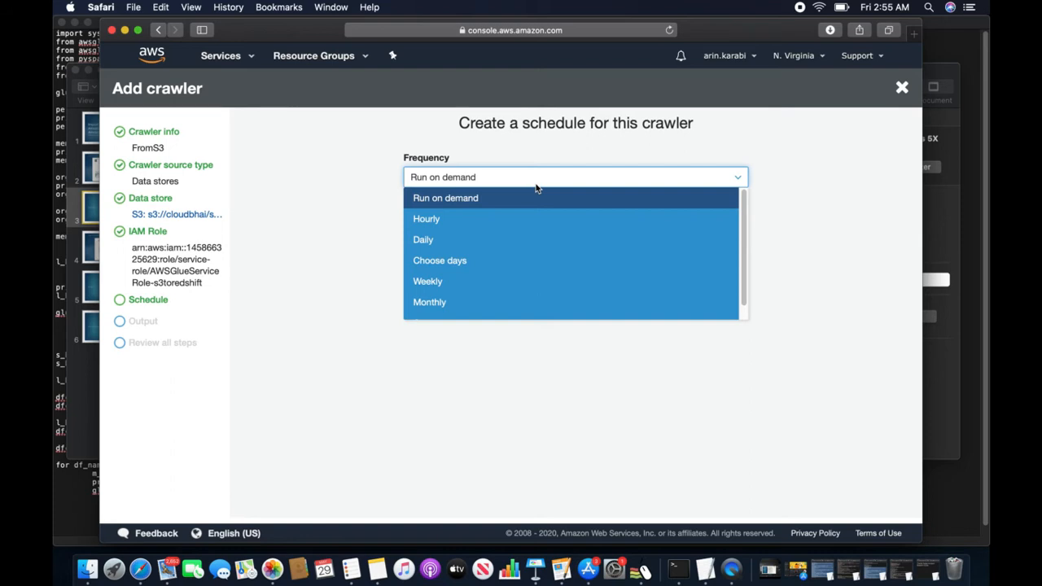
click(563, 155)
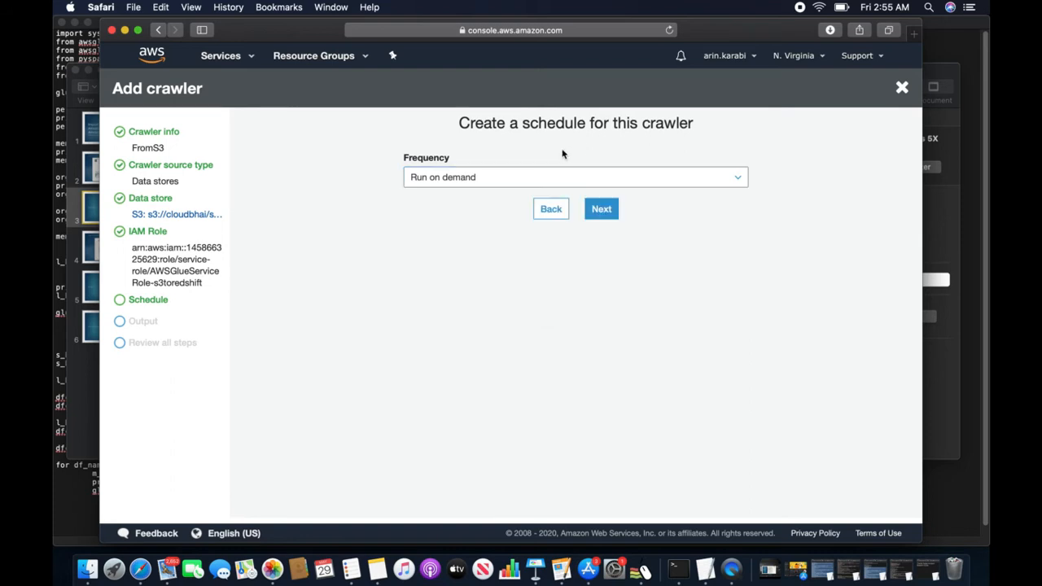
click(593, 212)
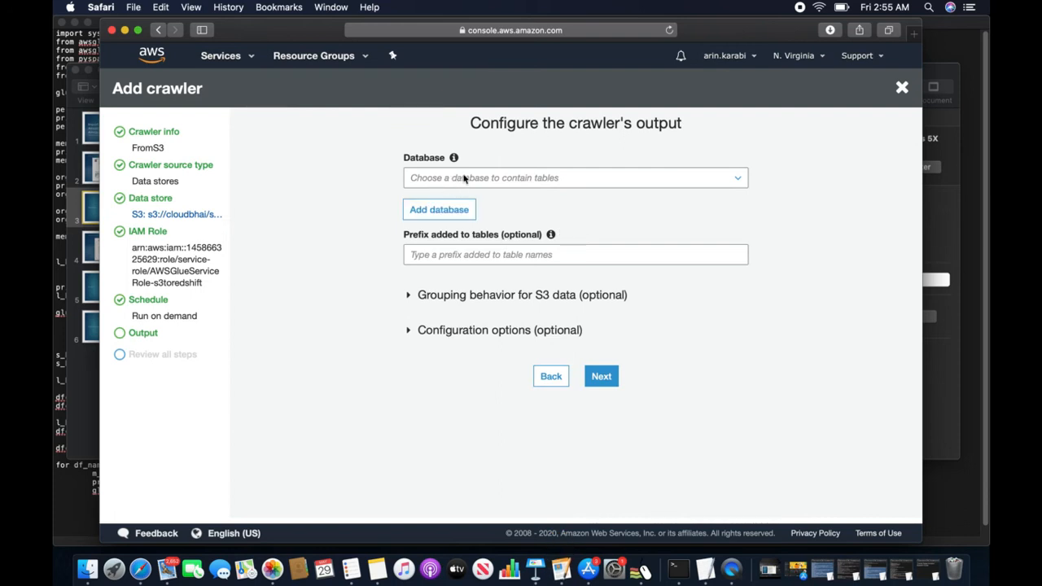
- Add a new output database named test and proceed to the FromS3 review page
click(440, 210)
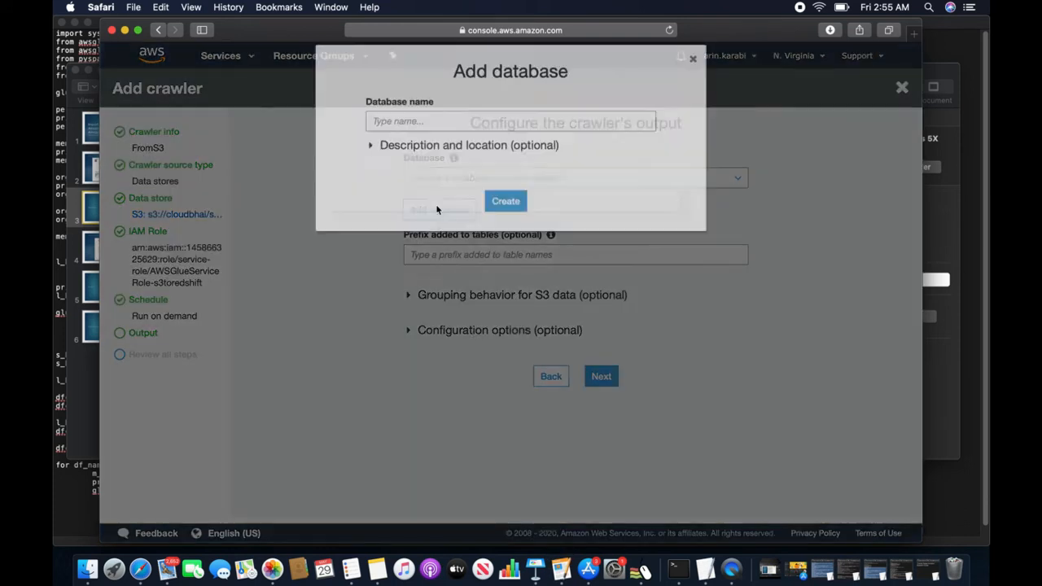
click(424, 170)
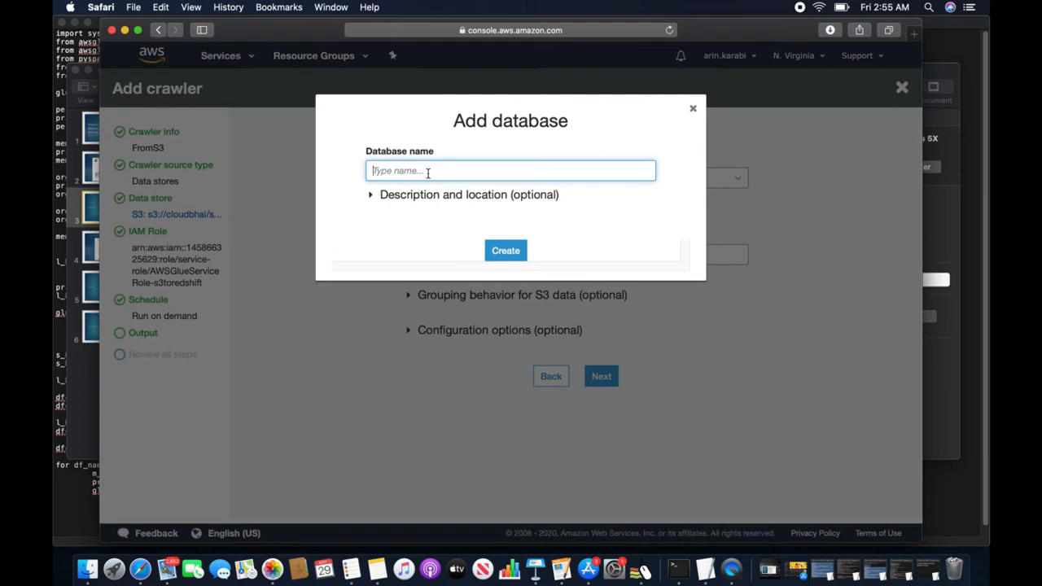
text(test)
click(504, 250)
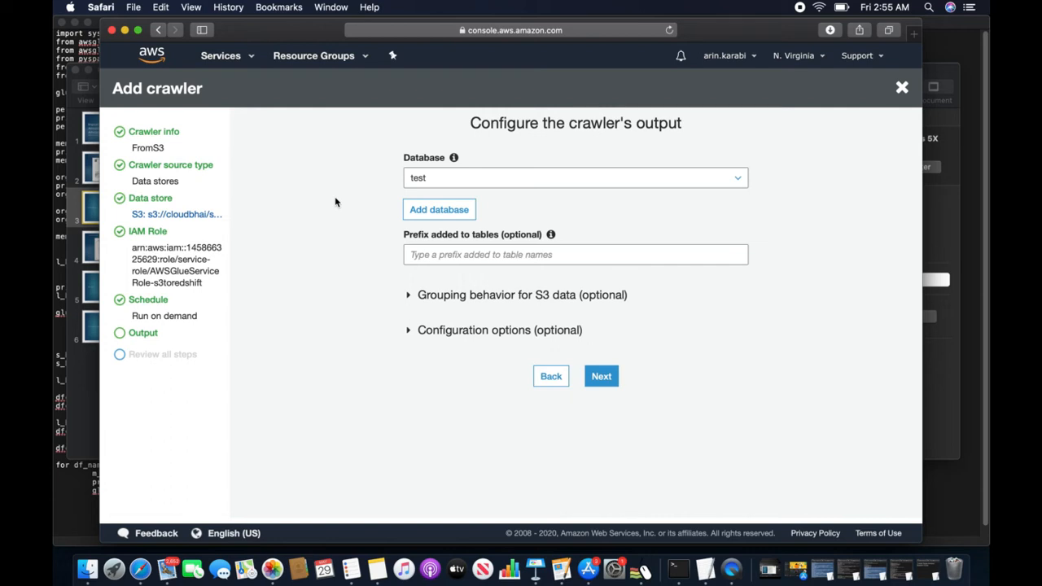
click(601, 376)
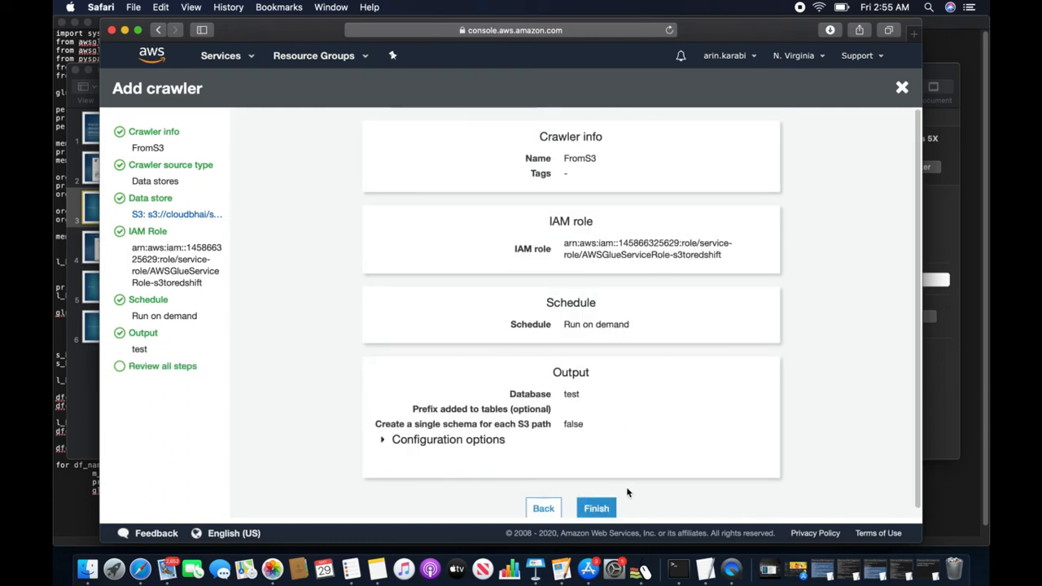
- Finish the FromS3 crawler, run it, and refresh the Crawlers list to check its status
click(603, 506)
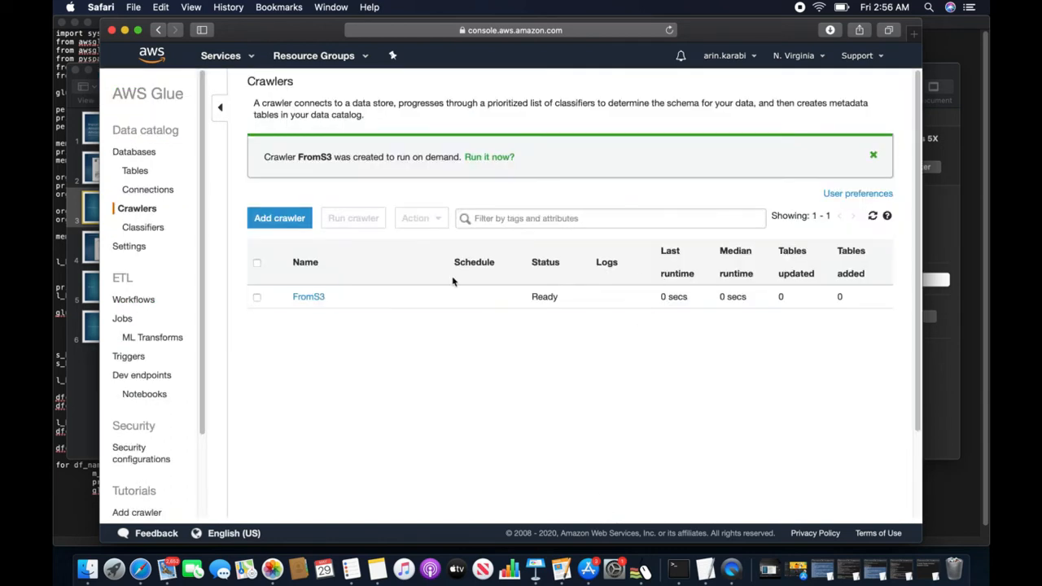
click(257, 298)
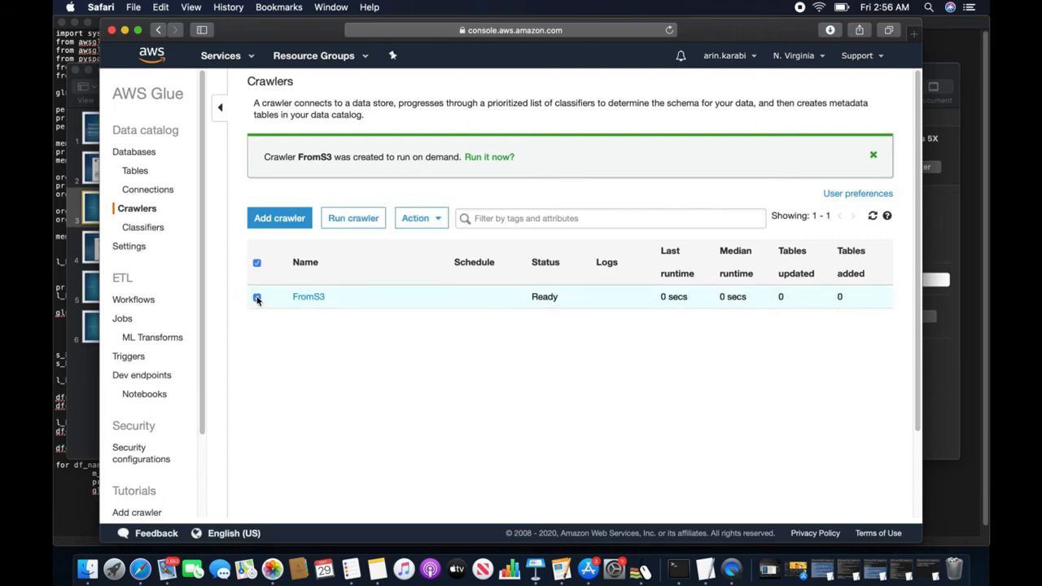
click(353, 217)
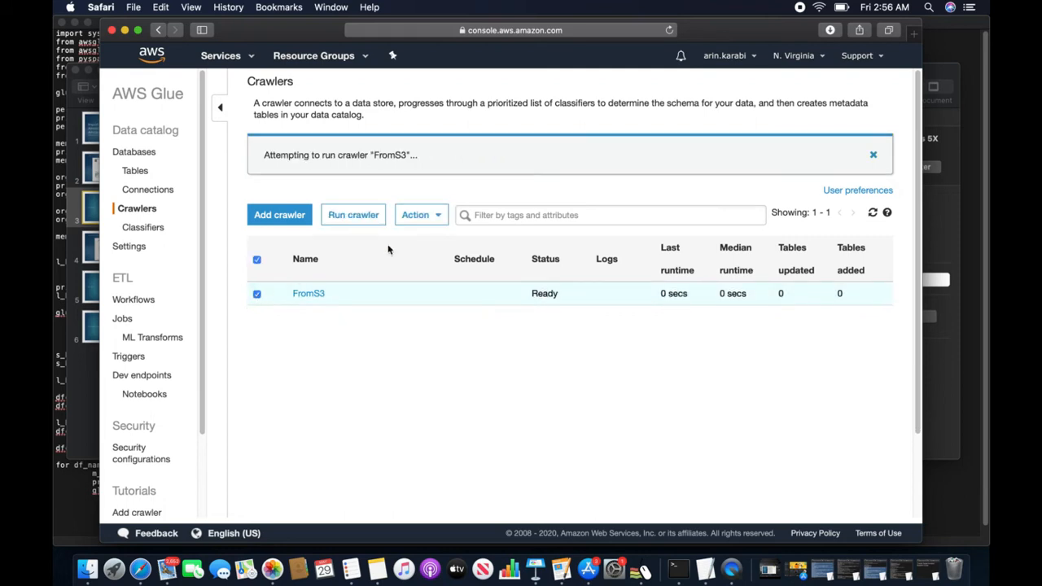
click(871, 214)
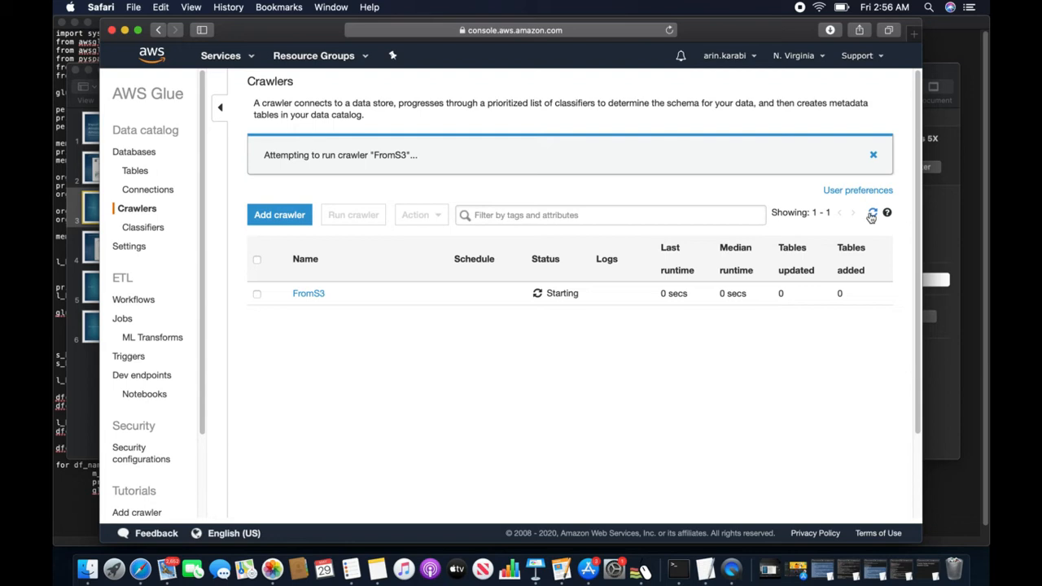
click(872, 214)
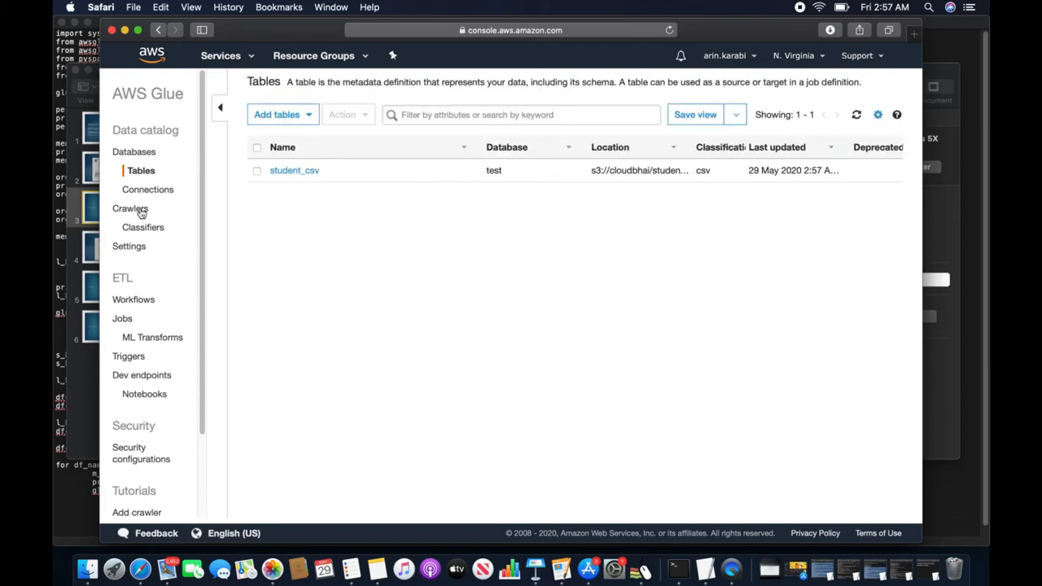
click(140, 211)
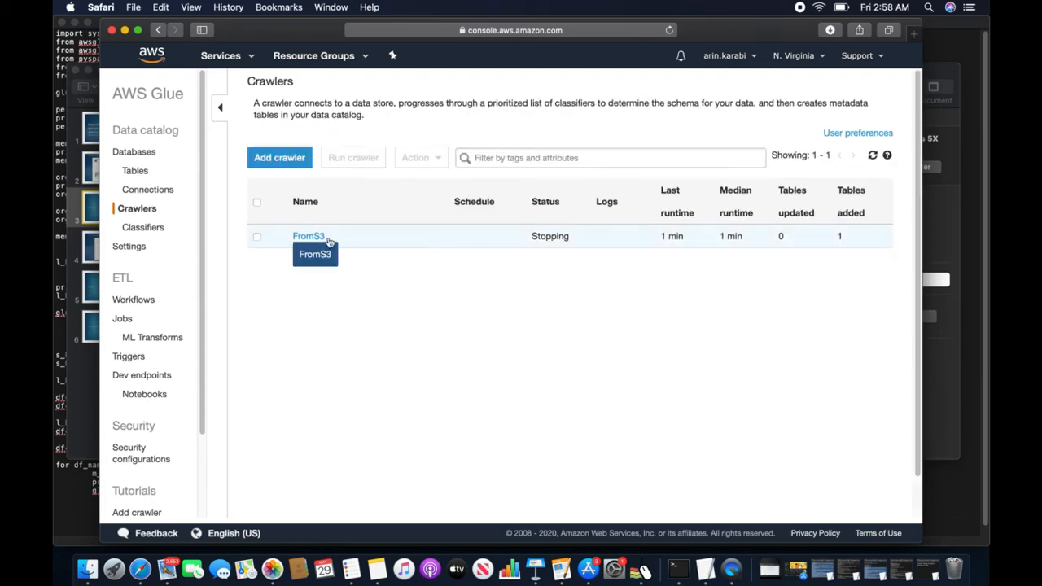
click(141, 174)
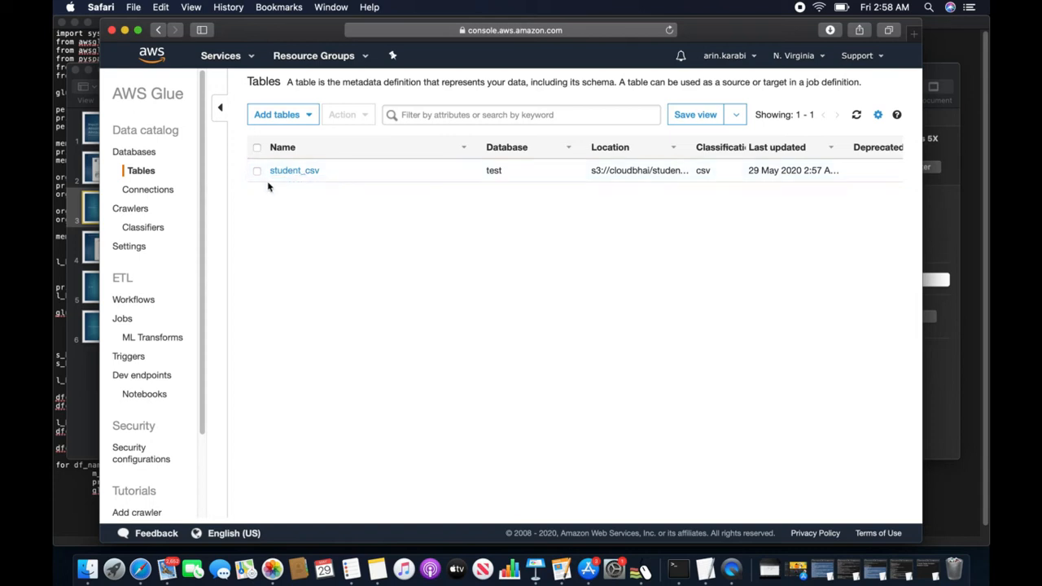
click(293, 172)
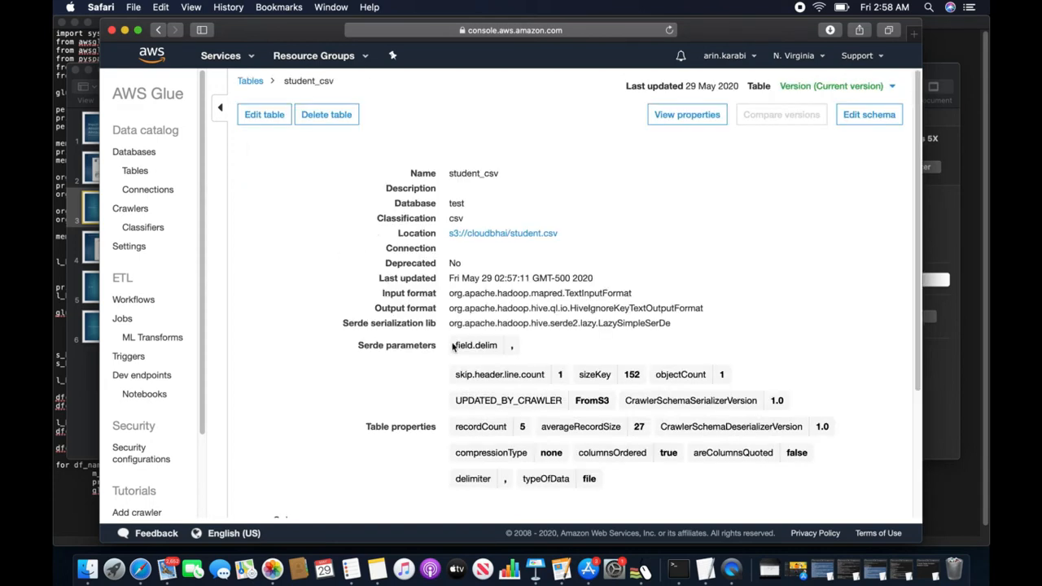
- Scroll through the student_csv details to review the name, age, adress and birthday columns
scroll(453, 350, down, 3)
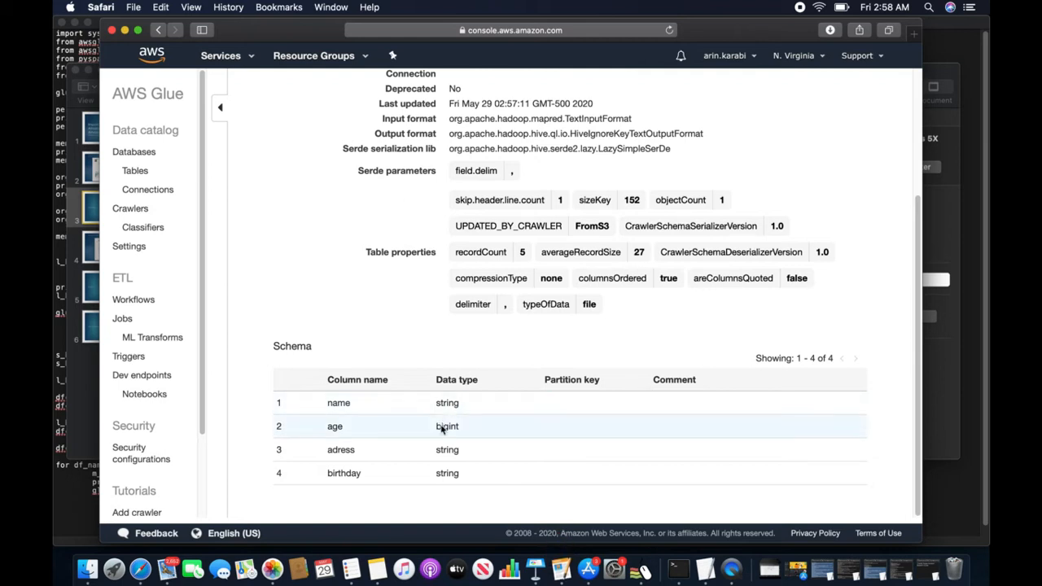
scroll(394, 378, up, 5)
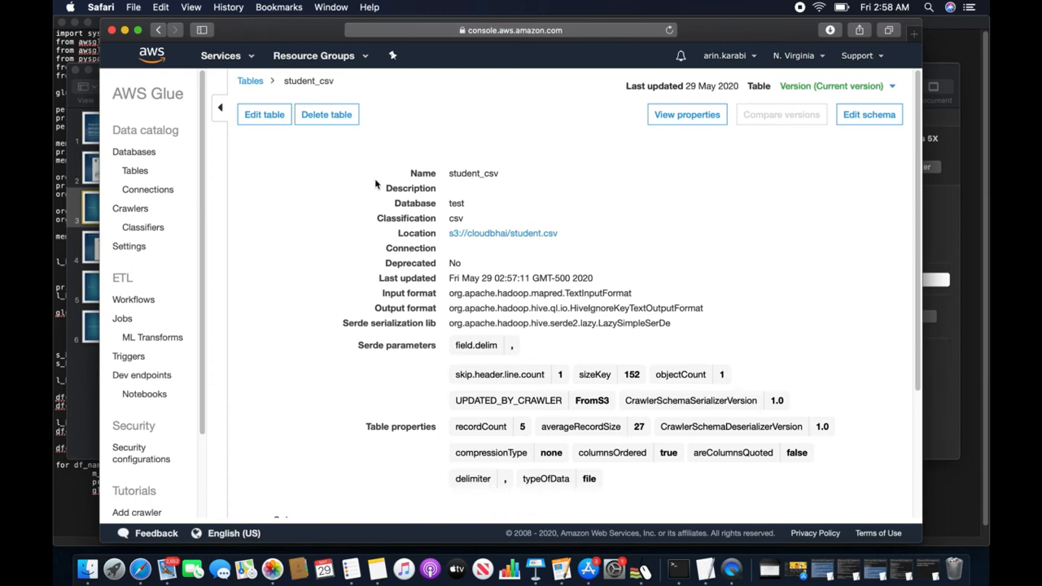
- In Edit table details, enter a property with key skip.header.line.count and value 1
click(267, 115)
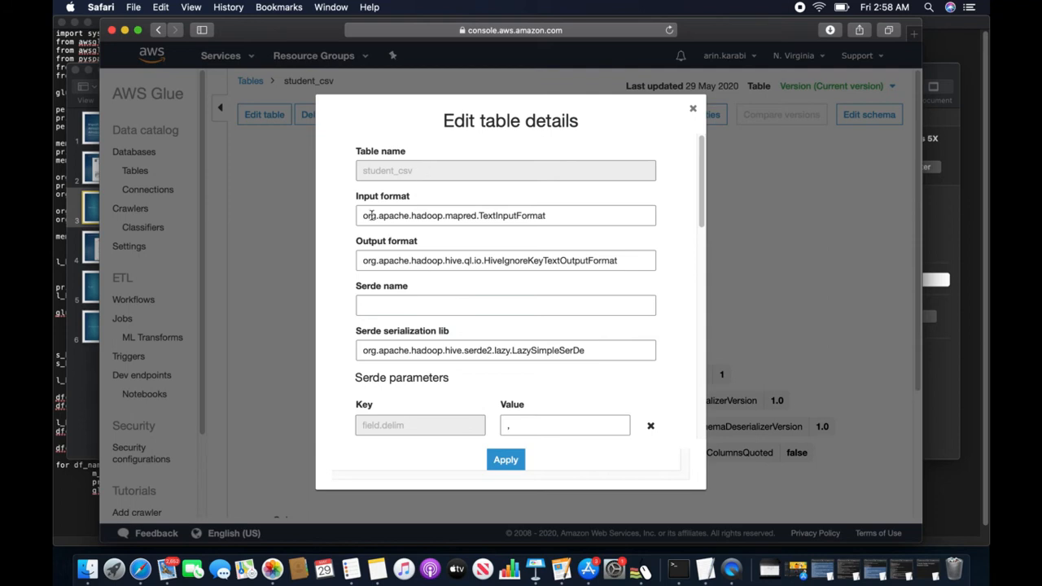
scroll(499, 316, down, 10)
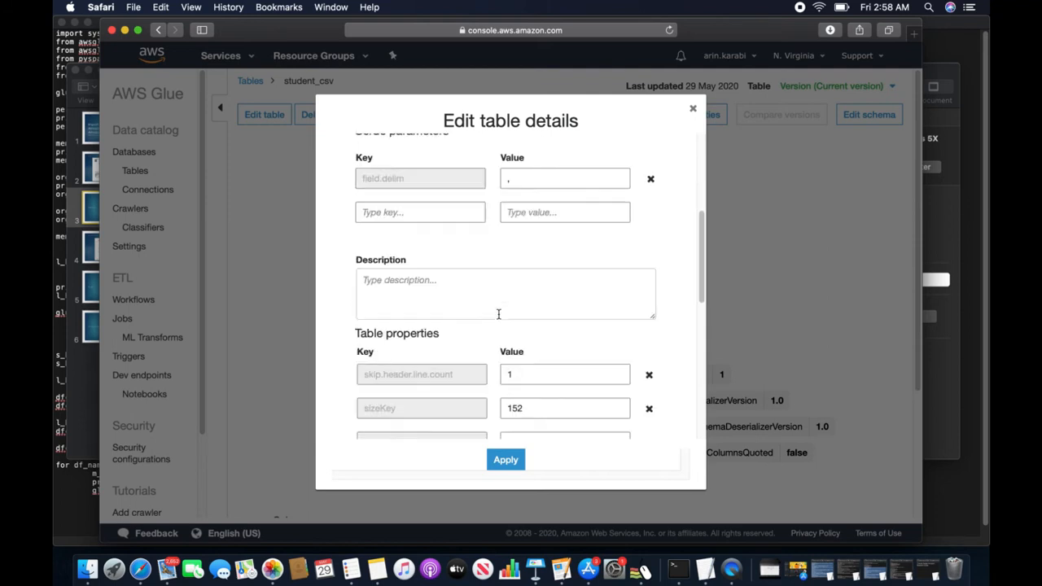
scroll(499, 318, down, 2)
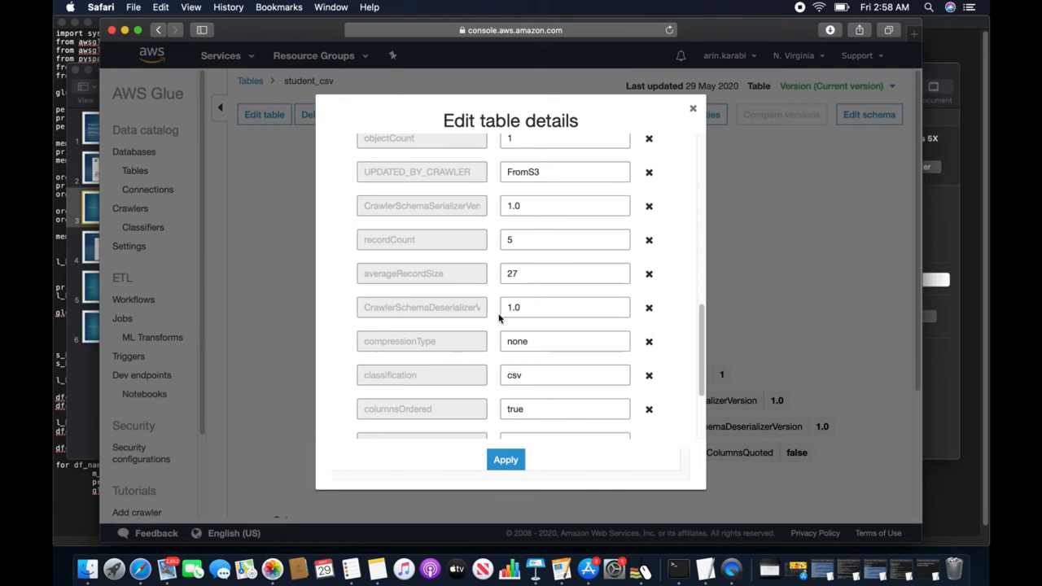
scroll(499, 317, up, 6)
scroll(499, 318, up, 5)
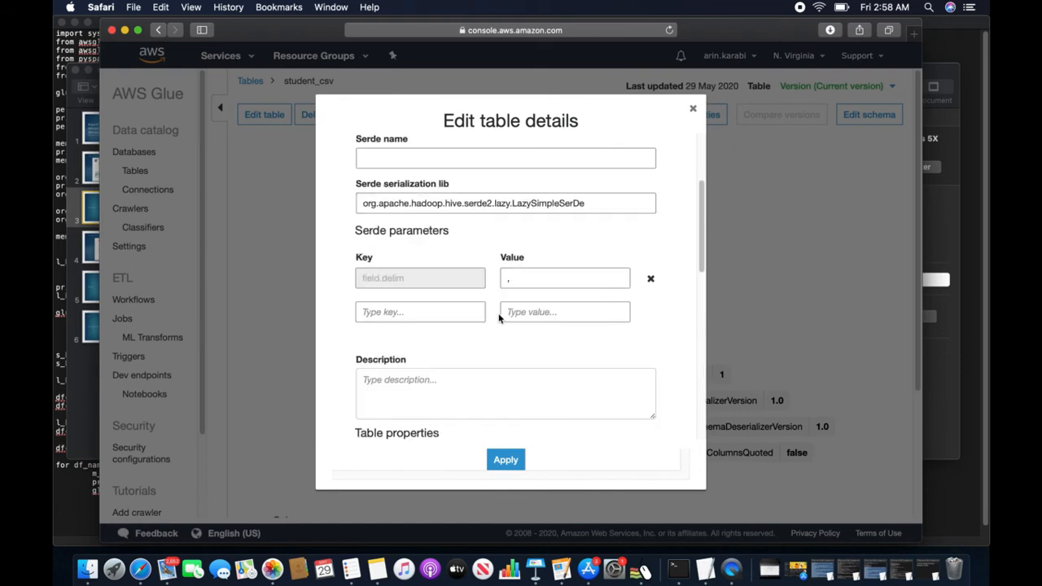
scroll(499, 318, down, 15)
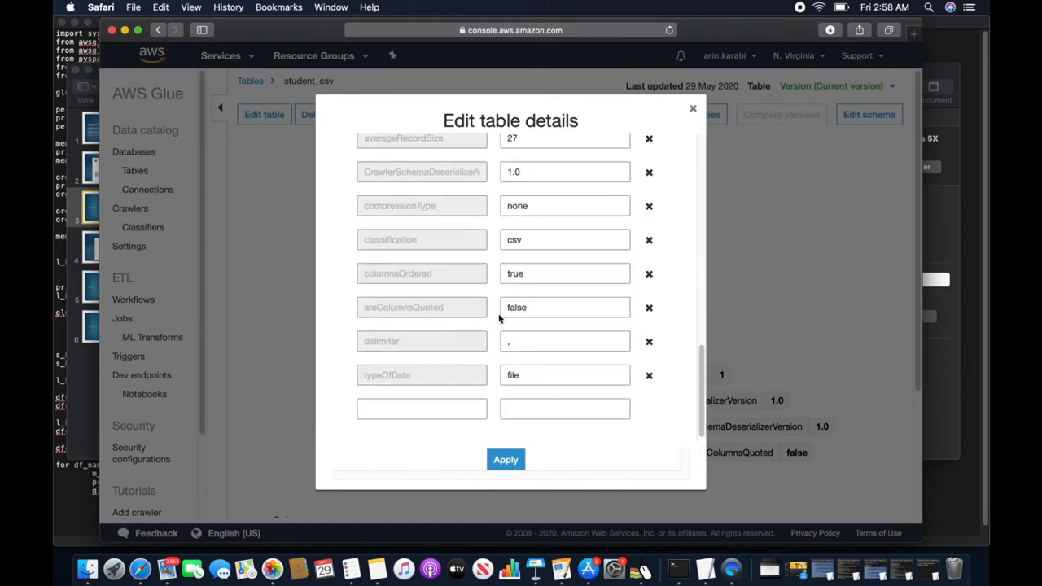
click(401, 407)
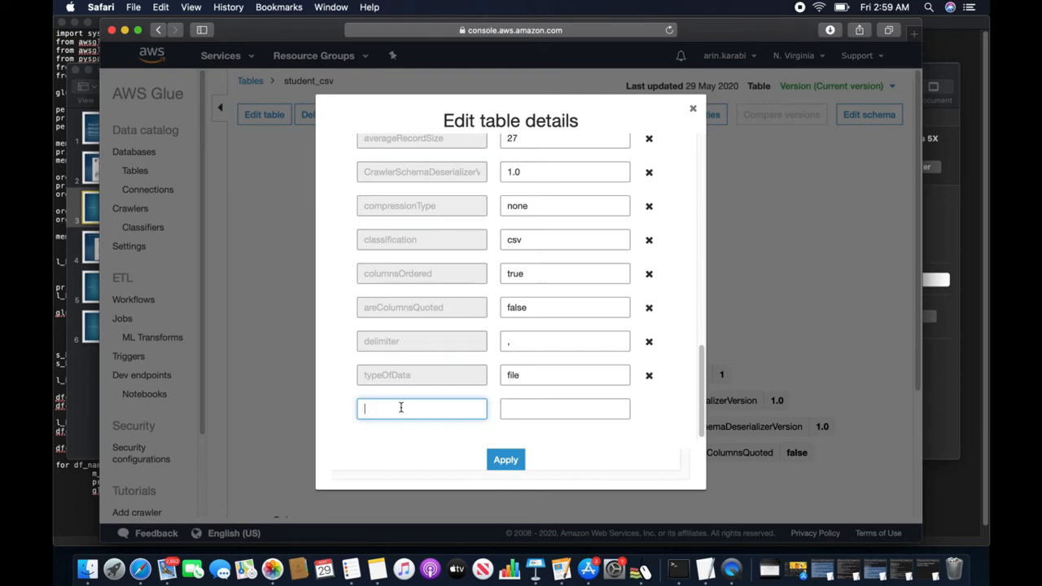
text(skip.header.line.count)
click(508, 410)
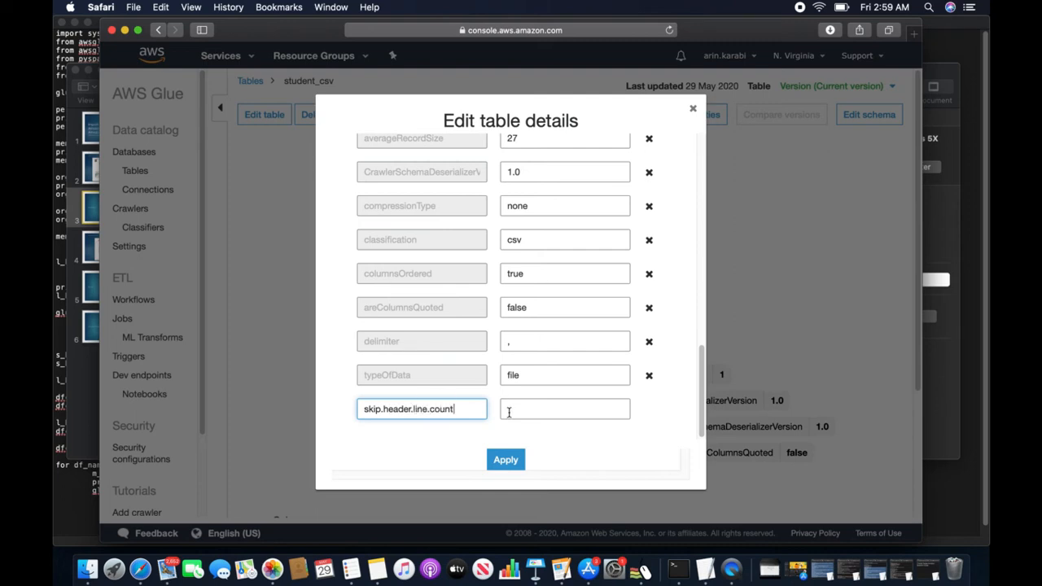
text(1)
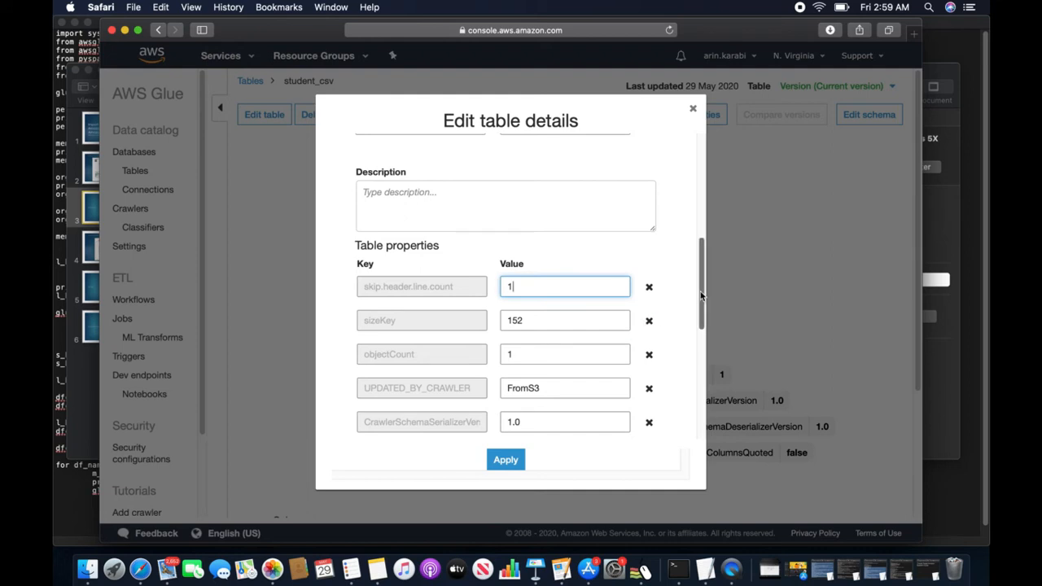
- Re-enter skip.header.line.count = 1 in the empty property row and apply the change
scroll(702, 296, up, 5)
scroll(507, 303, down, 10)
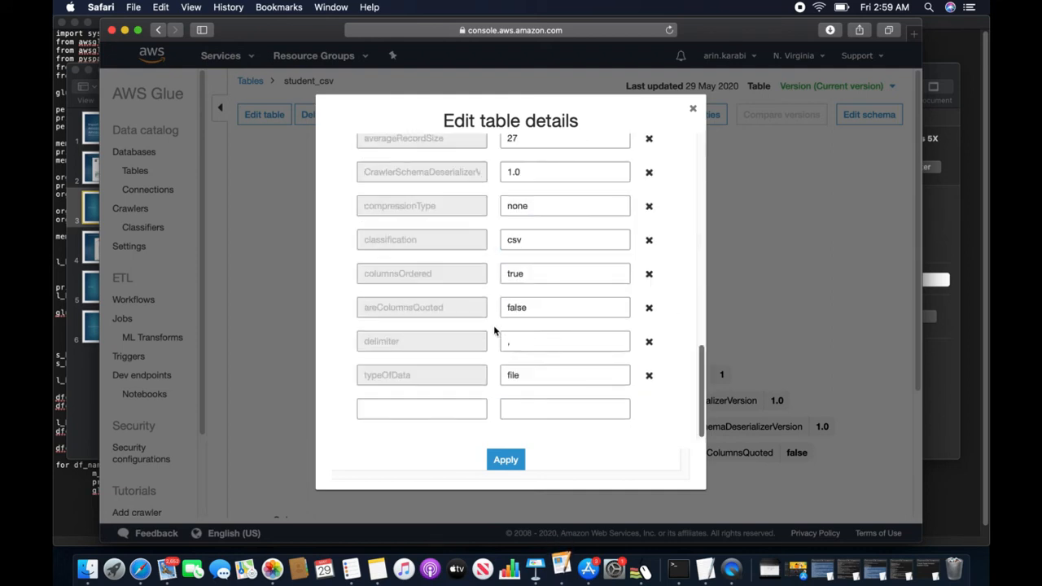
click(450, 406)
text(skip.)
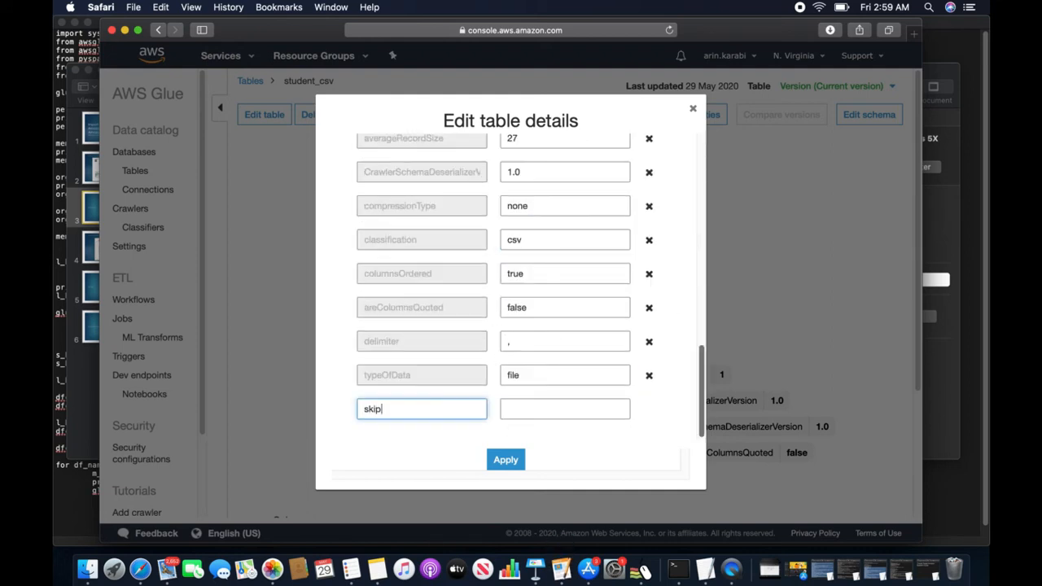
text(header.line.count)
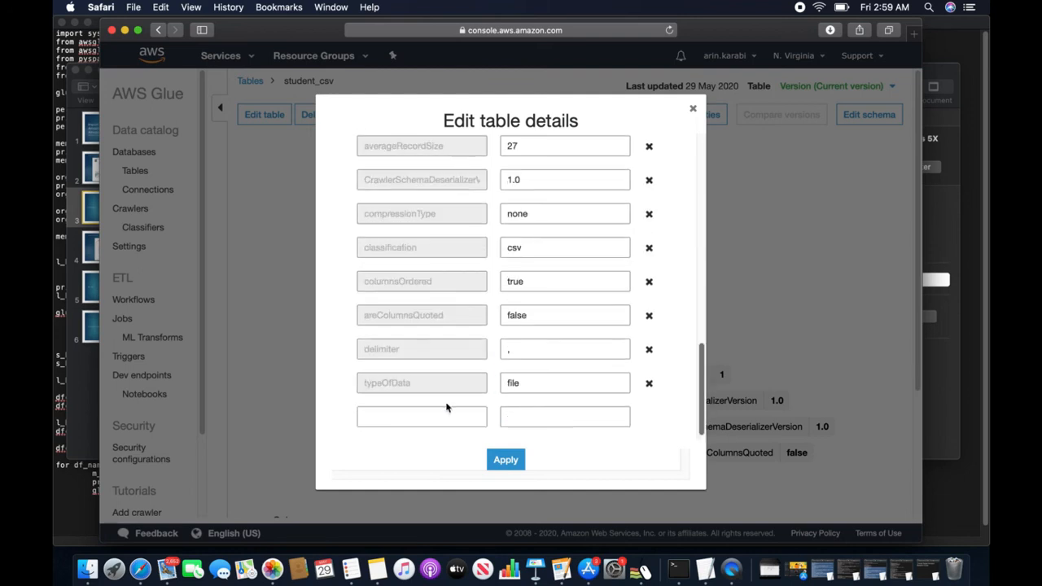
click(438, 416)
key(Tab)
text(1)
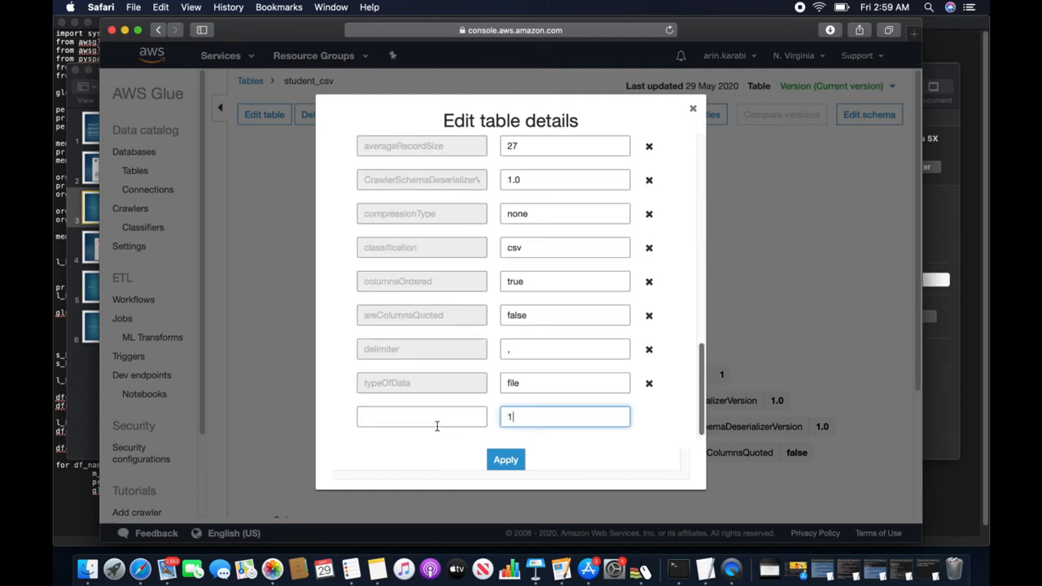
click(438, 423)
text(skip.)
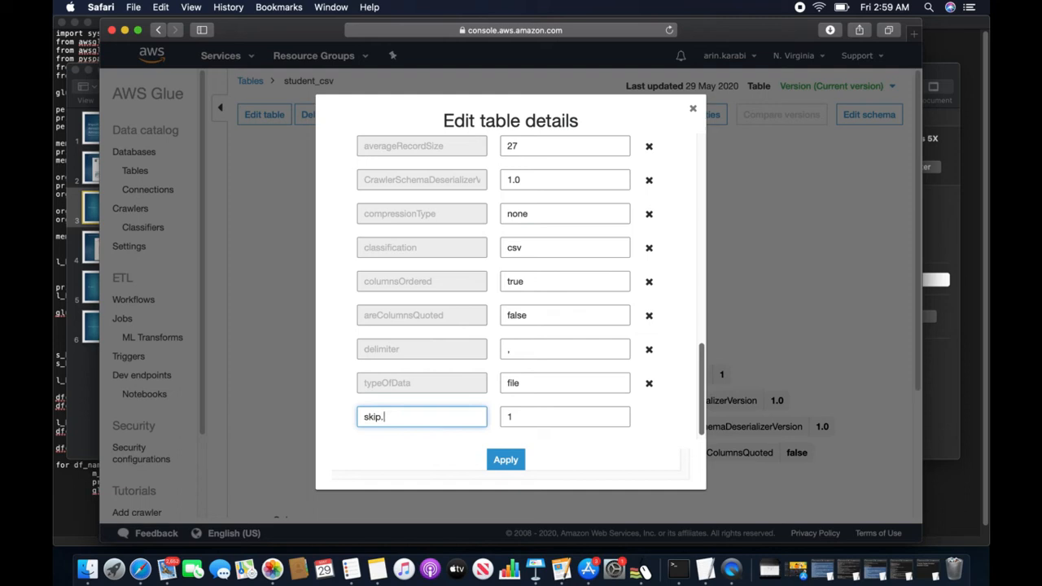
text(header.line.count)
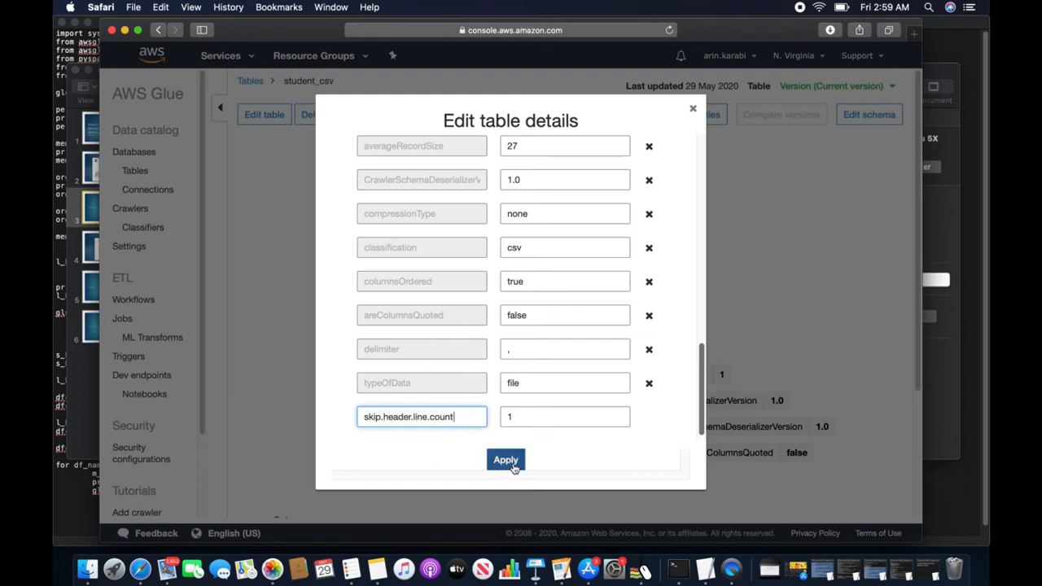
click(513, 465)
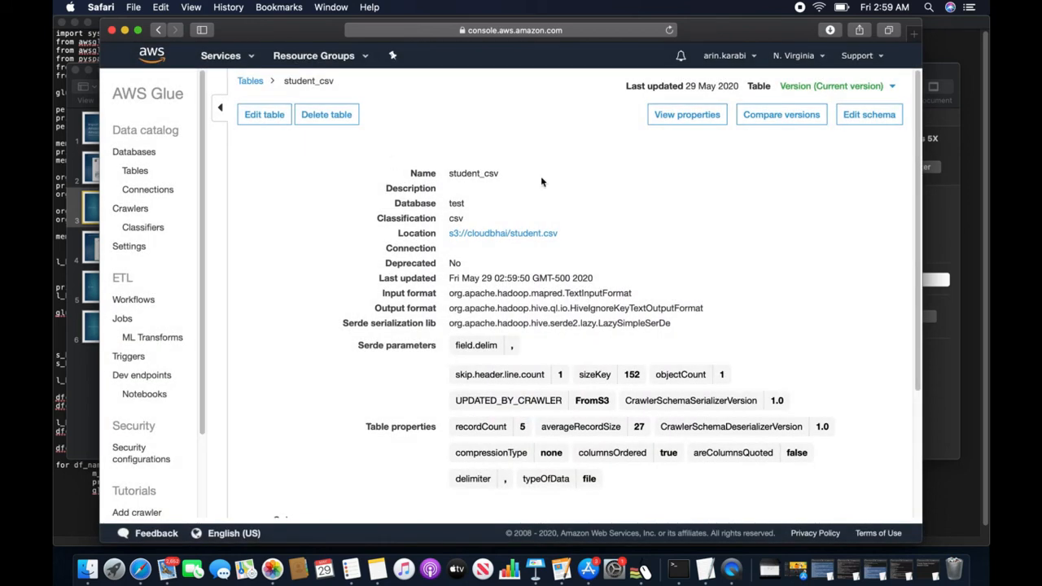
click(687, 119)
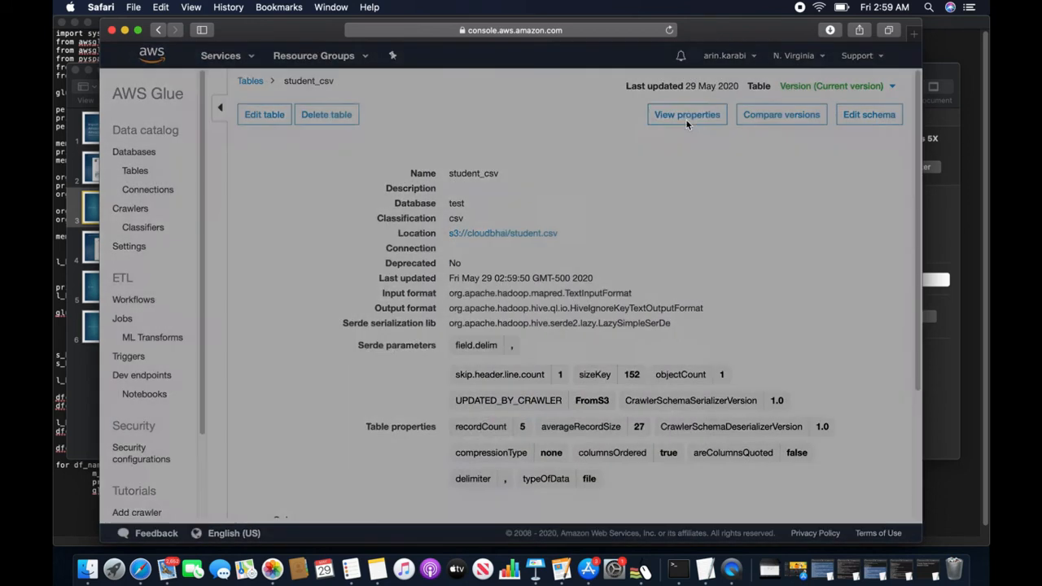
scroll(608, 222, down, 3)
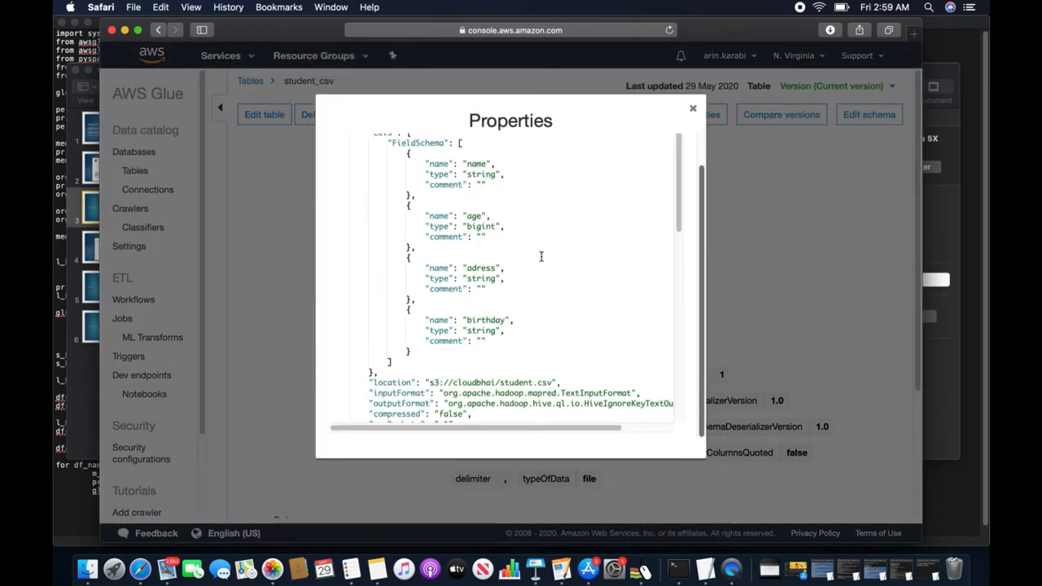
scroll(541, 257, down, 5)
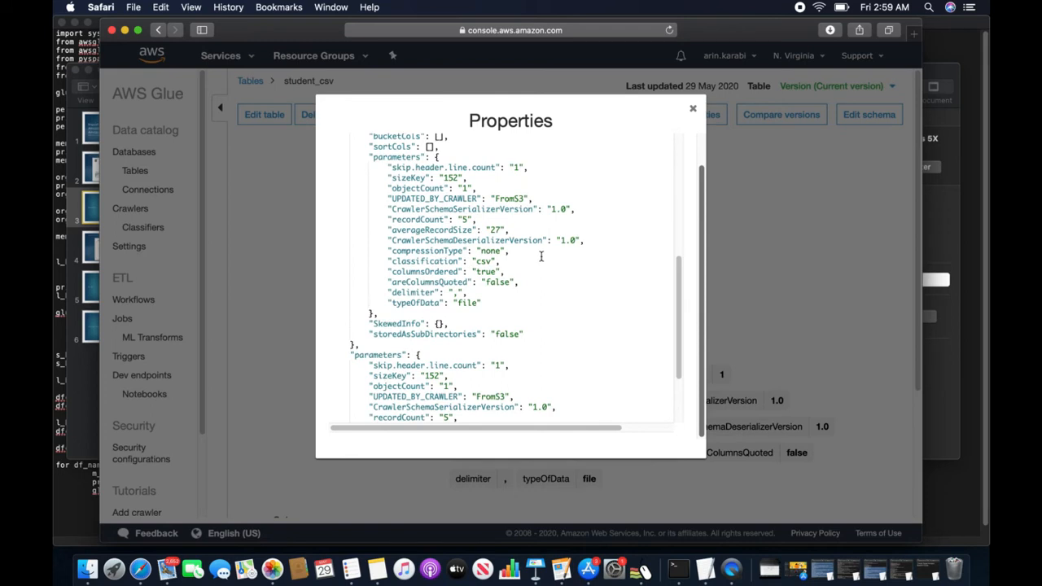
scroll(540, 256, down, 1)
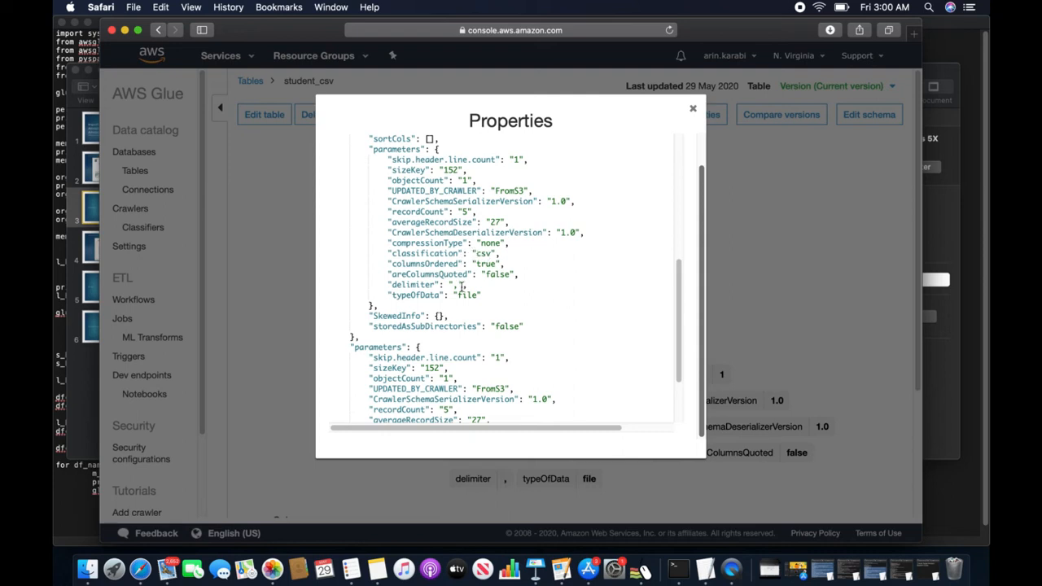
scroll(462, 286, down, 5)
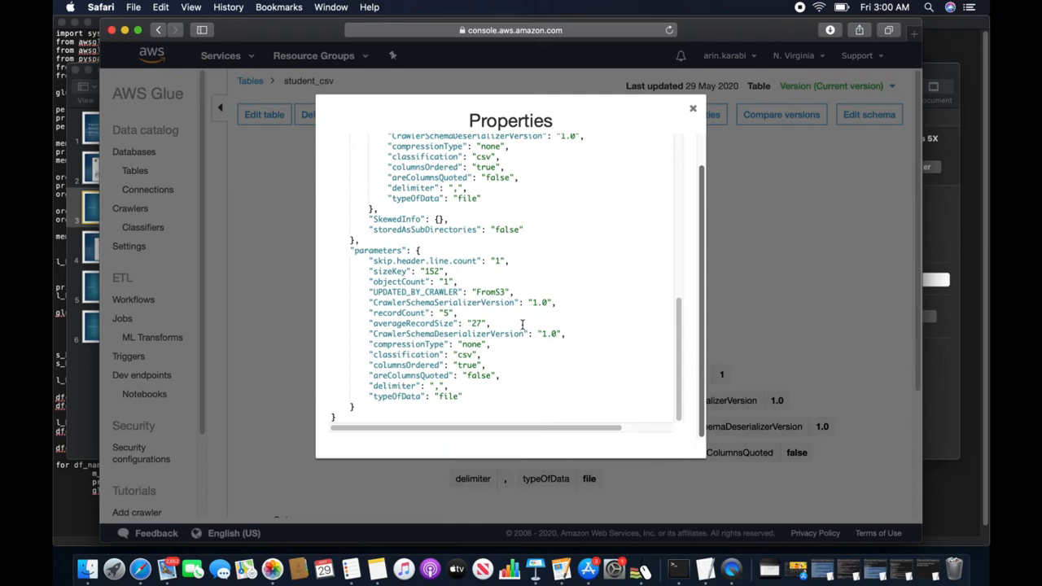
scroll(522, 326, up, 6)
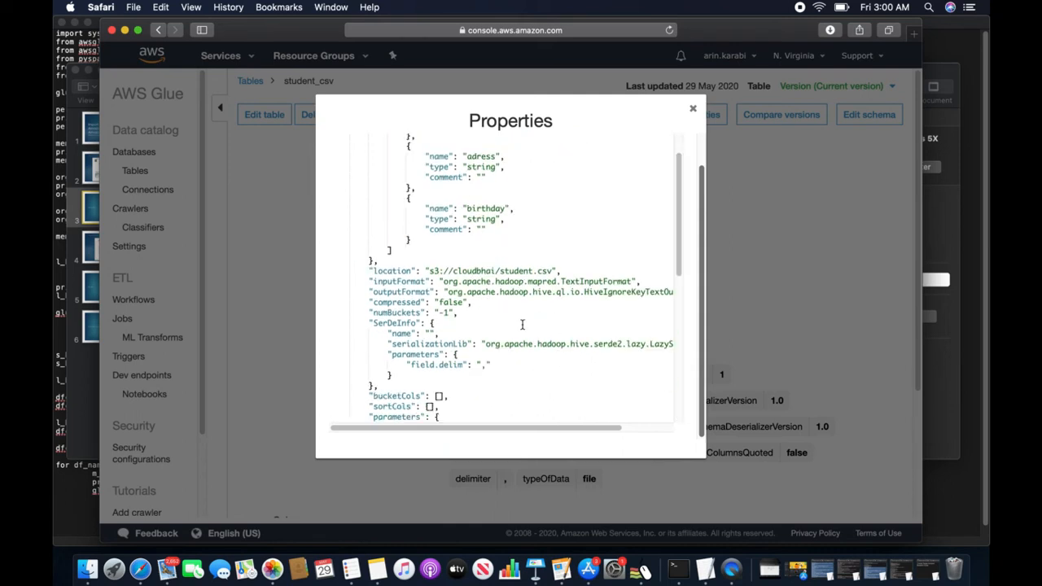
scroll(523, 326, down, 3)
scroll(523, 326, up, 2)
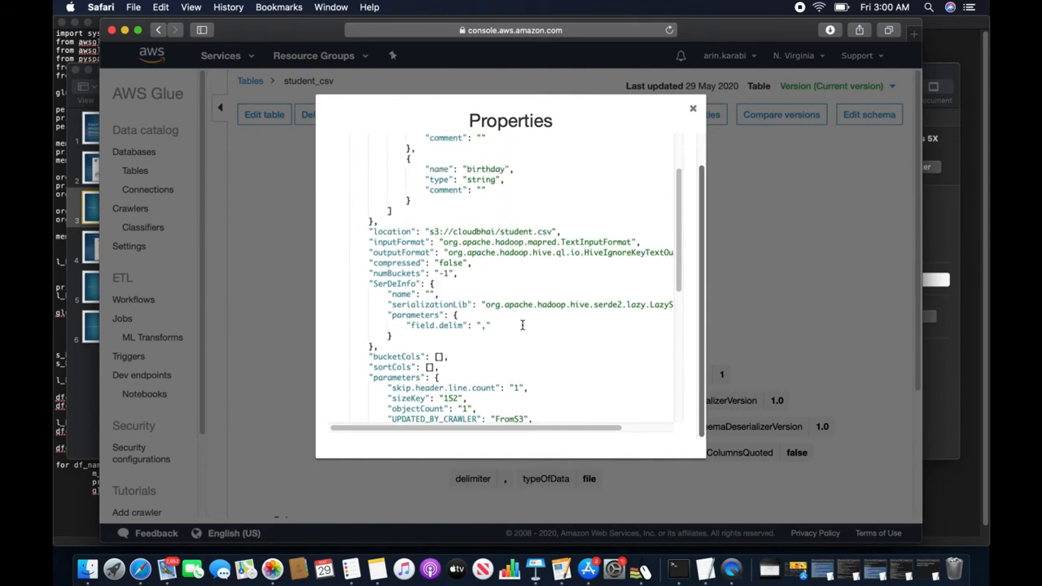
click(693, 108)
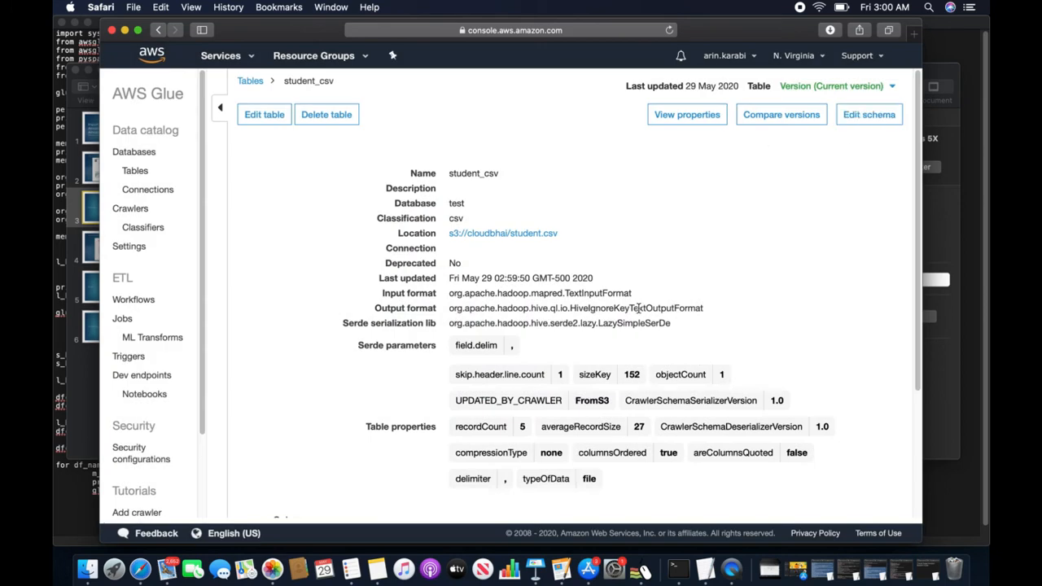
scroll(639, 312, down, 5)
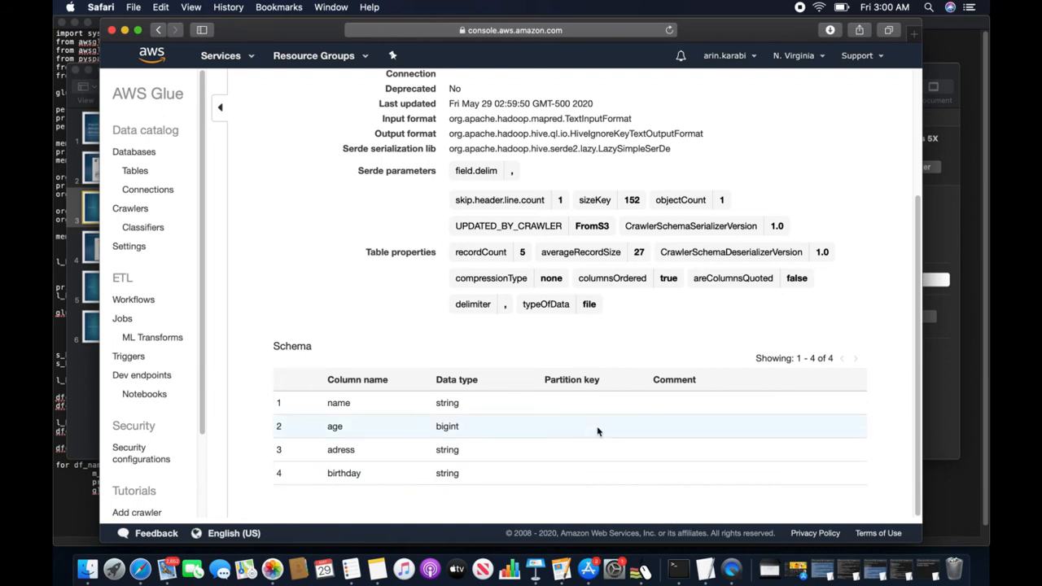
scroll(651, 367, up, 5)
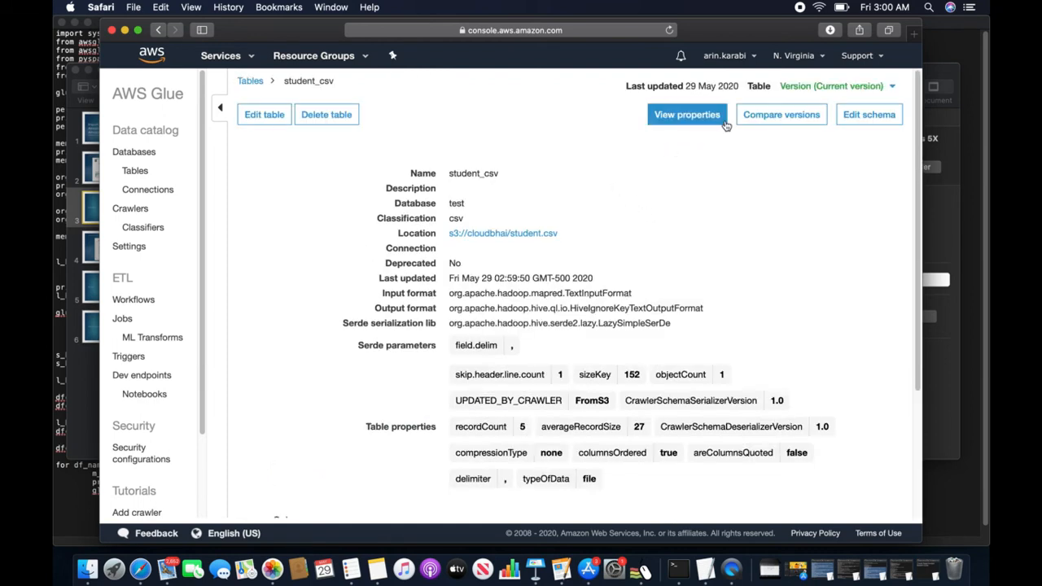
- In the schema editor, change the birthday column's type to date
click(869, 115)
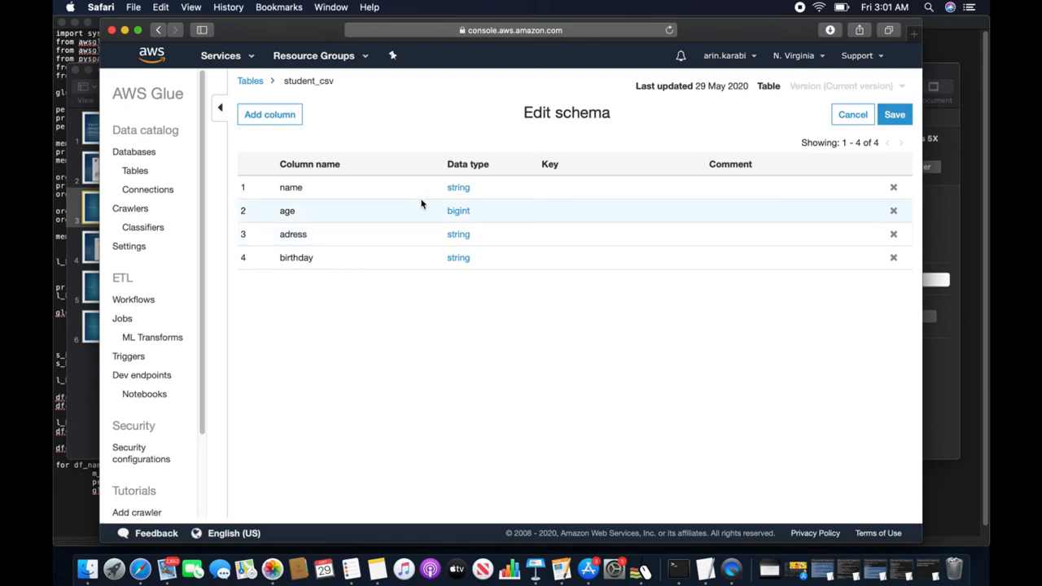
click(461, 264)
click(490, 180)
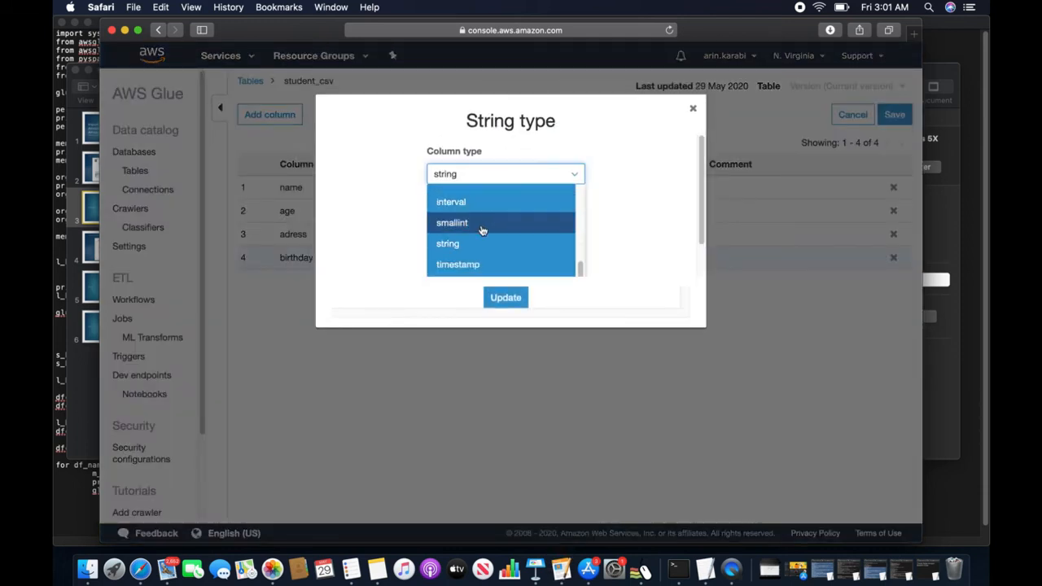
scroll(494, 249, up, 3)
scroll(493, 250, up, 5)
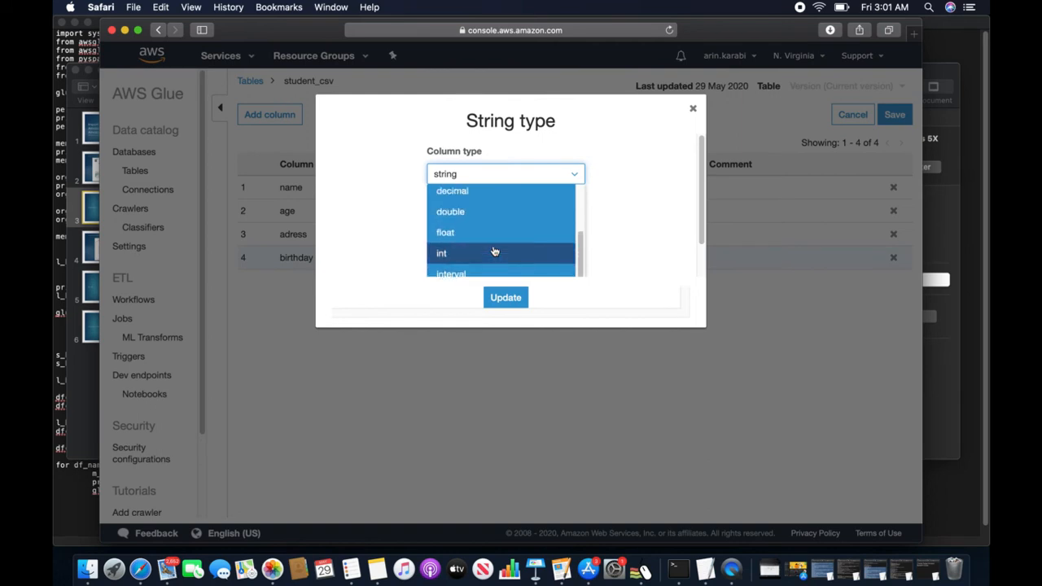
scroll(465, 239, down, 8)
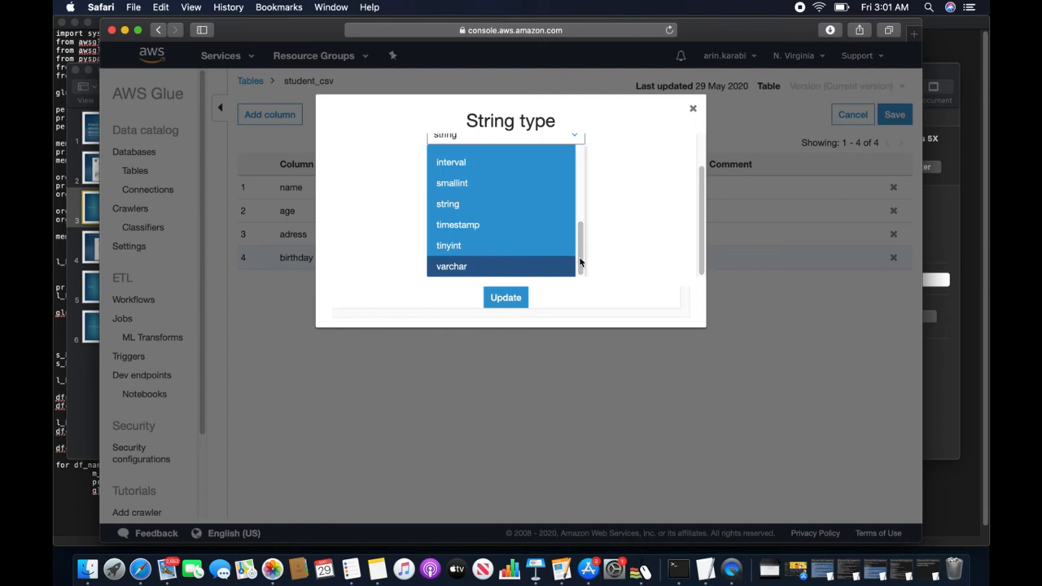
drag(580, 258, 578, 212)
click(453, 166)
click(505, 297)
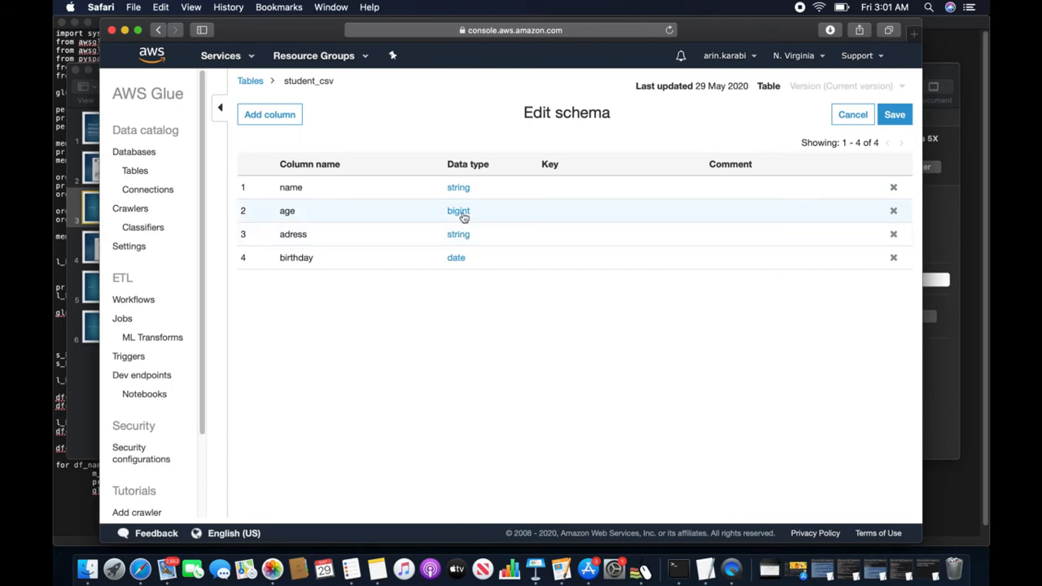
- Change the age column's type to int and save the schema
click(461, 212)
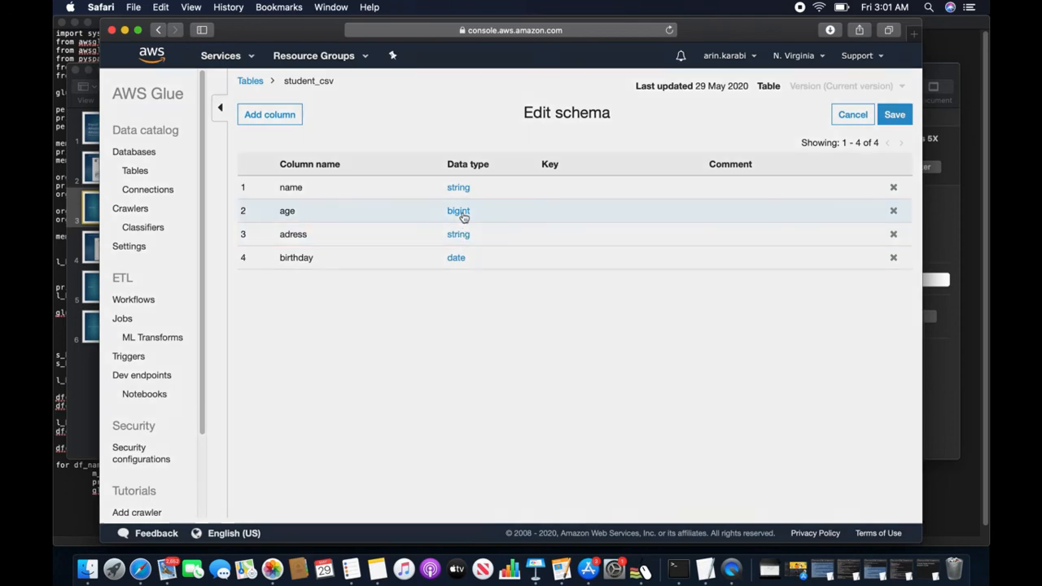
click(573, 177)
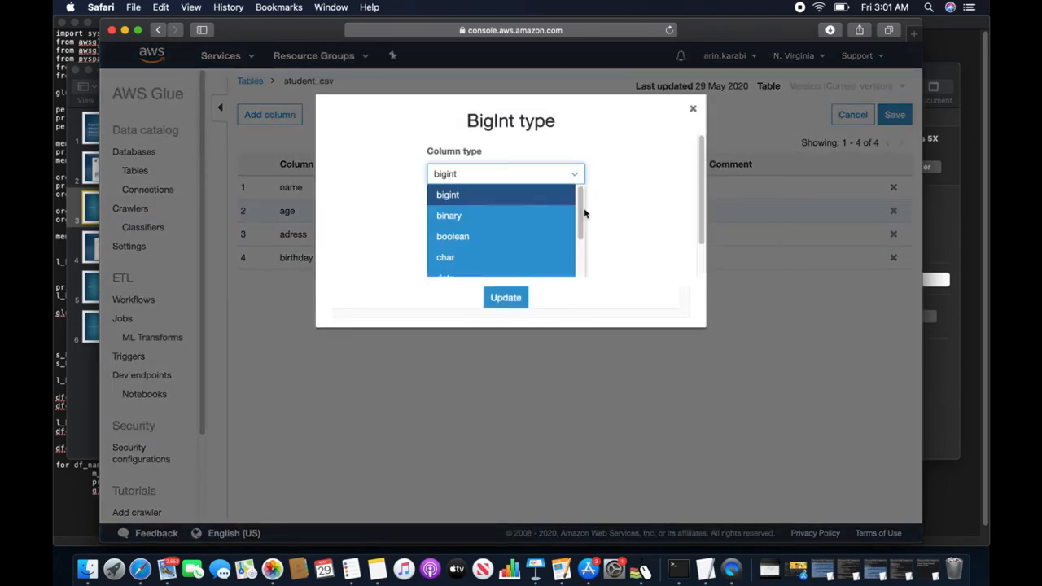
drag(581, 209, 577, 233)
scroll(569, 248, down, 4)
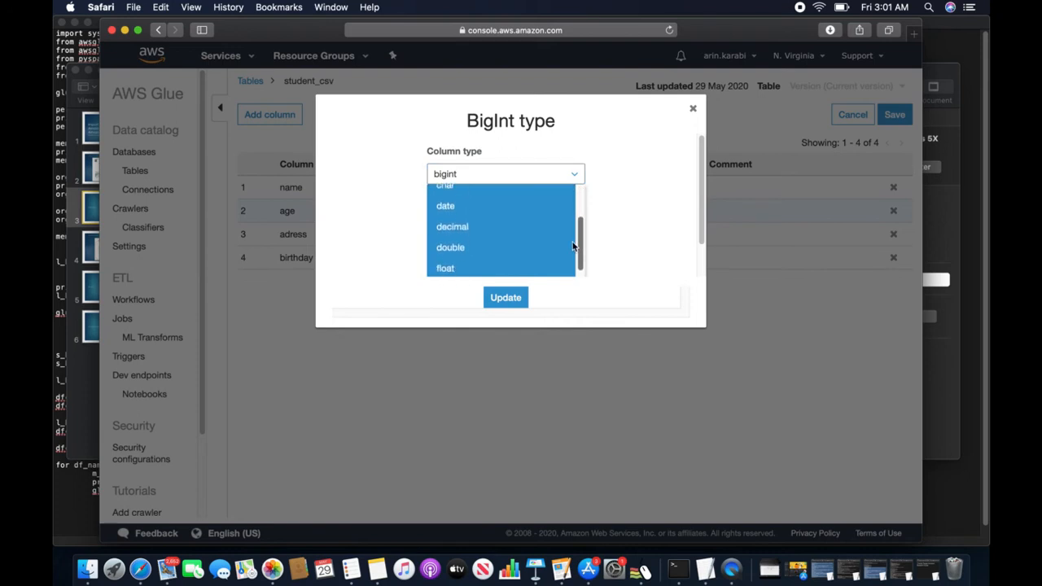
click(461, 243)
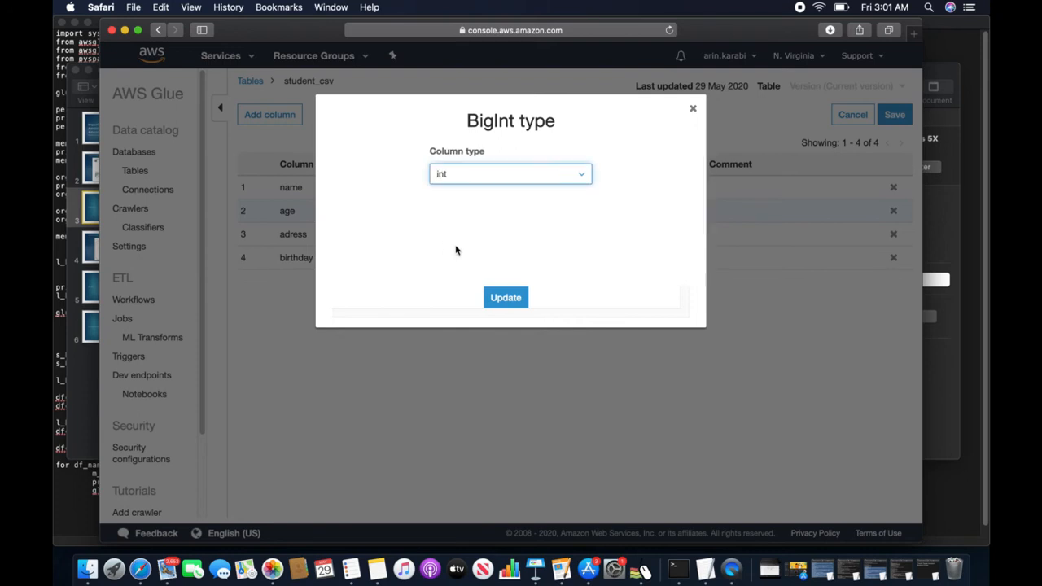
click(525, 300)
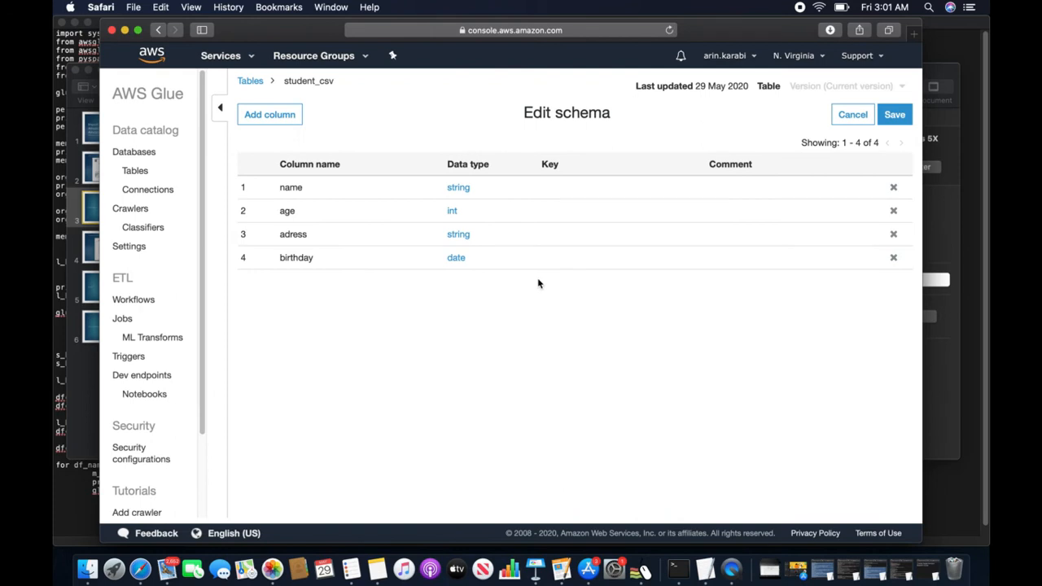
click(893, 115)
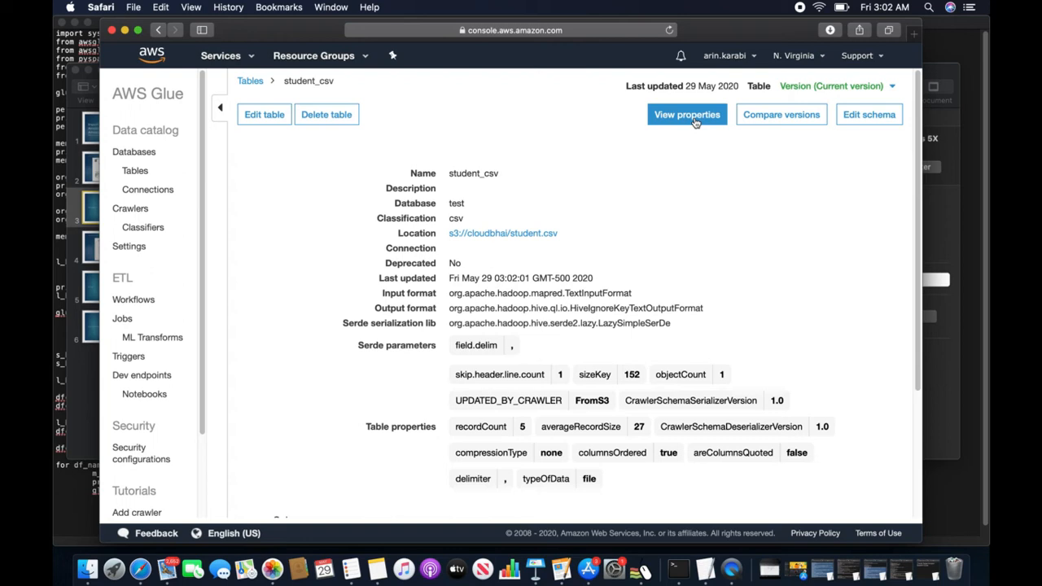
- Scroll through the updated student_csv schema and glance at the Keynote slides
scroll(545, 277, down, 5)
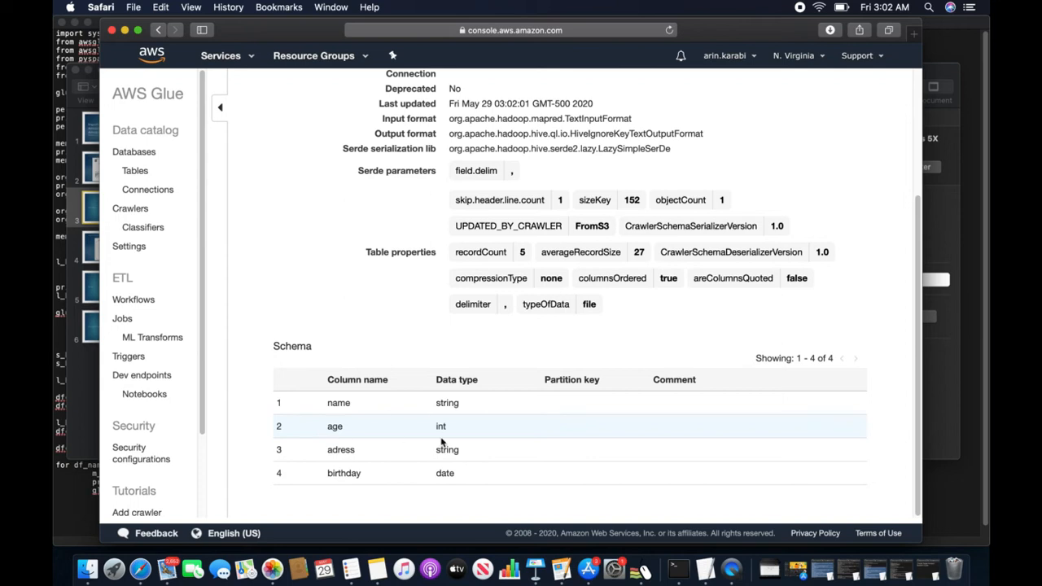
scroll(569, 359, up, 5)
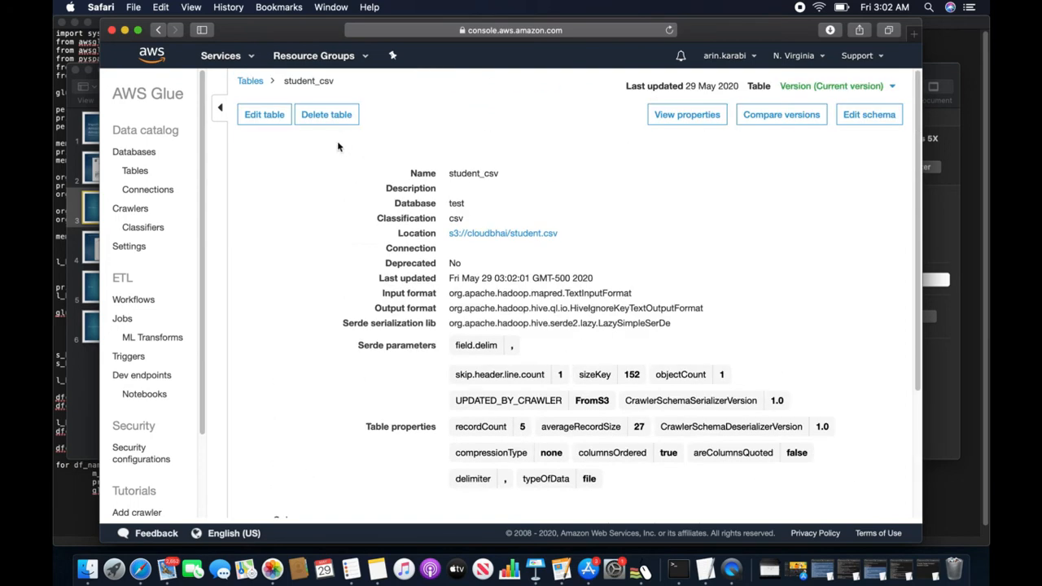
click(90, 216)
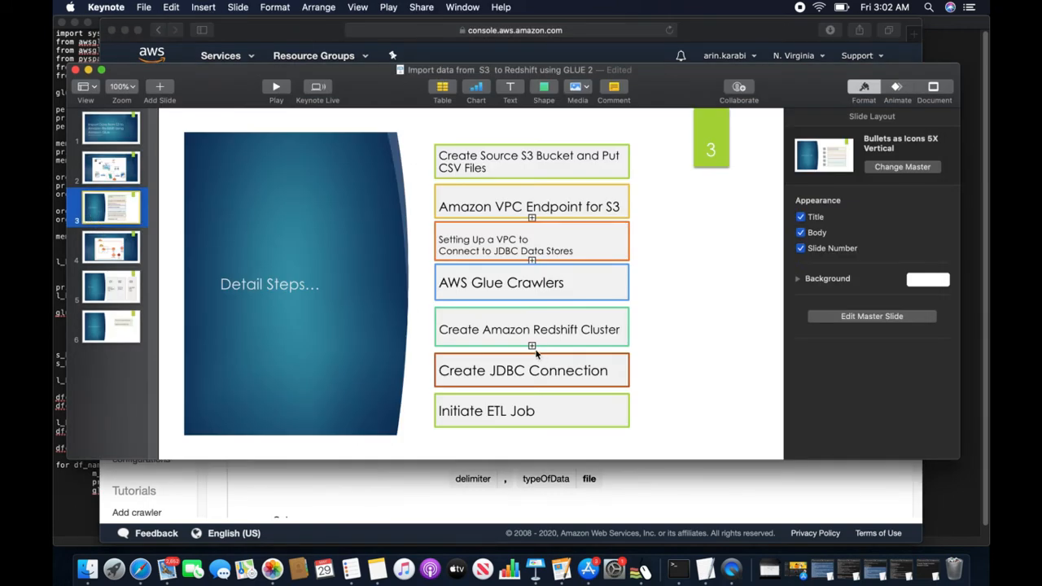
- Return to the browser and open Amazon Redshift from the recently used services
click(269, 41)
click(245, 57)
click(167, 219)
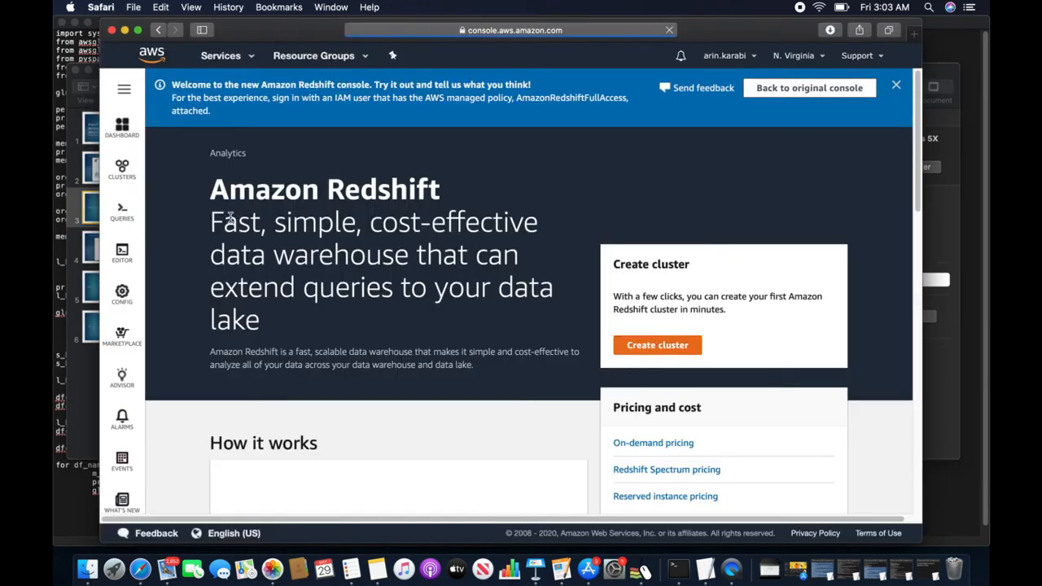
- Start a cluster with one dc2.large node, database testdb and master user testdba
click(658, 347)
click(438, 381)
scroll(486, 388, down, 5)
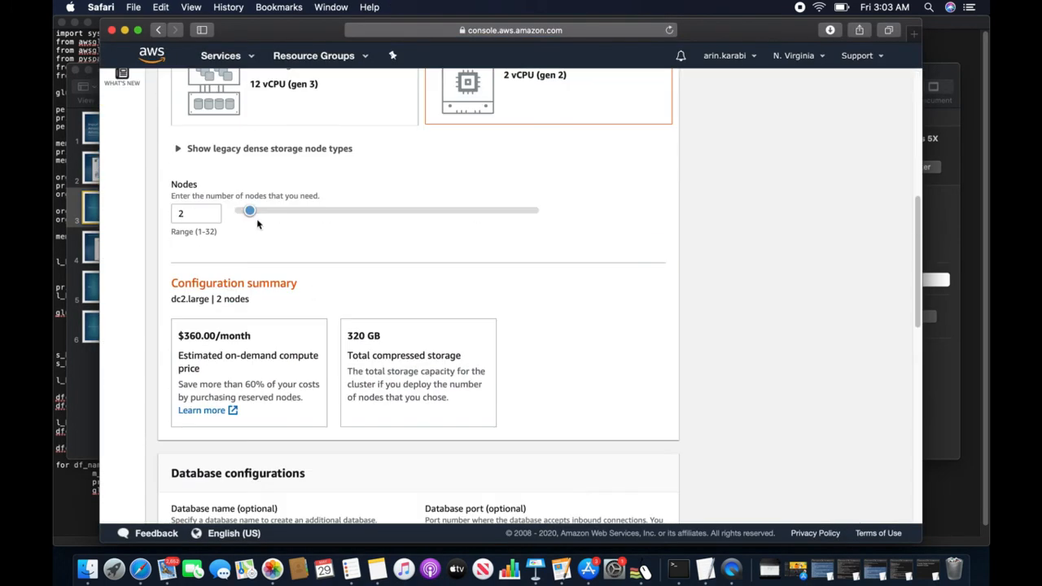
drag(250, 211, 238, 212)
scroll(303, 365, down, 3)
drag(200, 316, 146, 312)
text(testdb)
key(Tab)
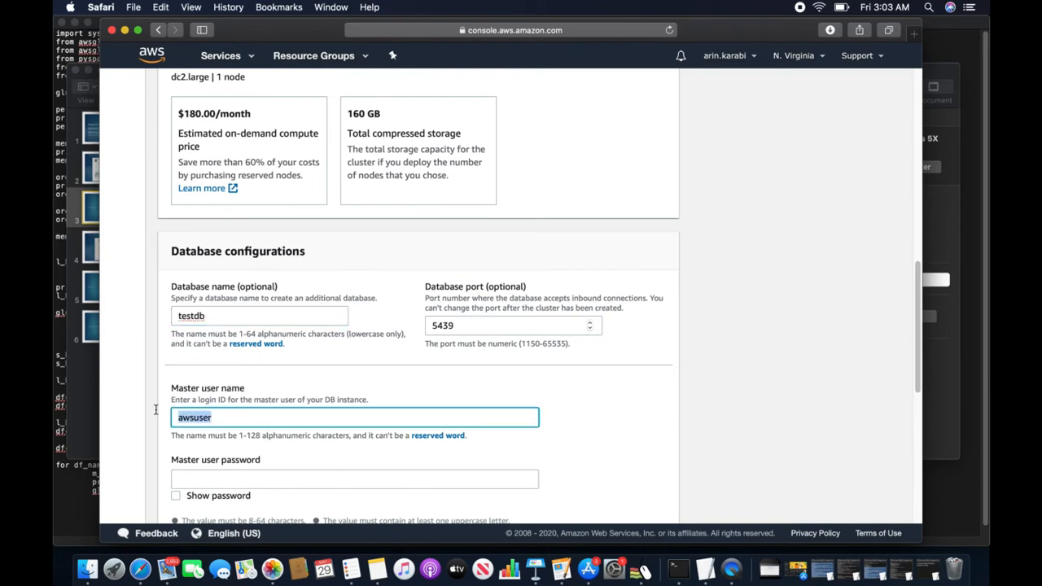
text(testdba)
- Replace the suggested password with your own master user password
scroll(205, 434, down, 1)
click(302, 446)
click(607, 487)
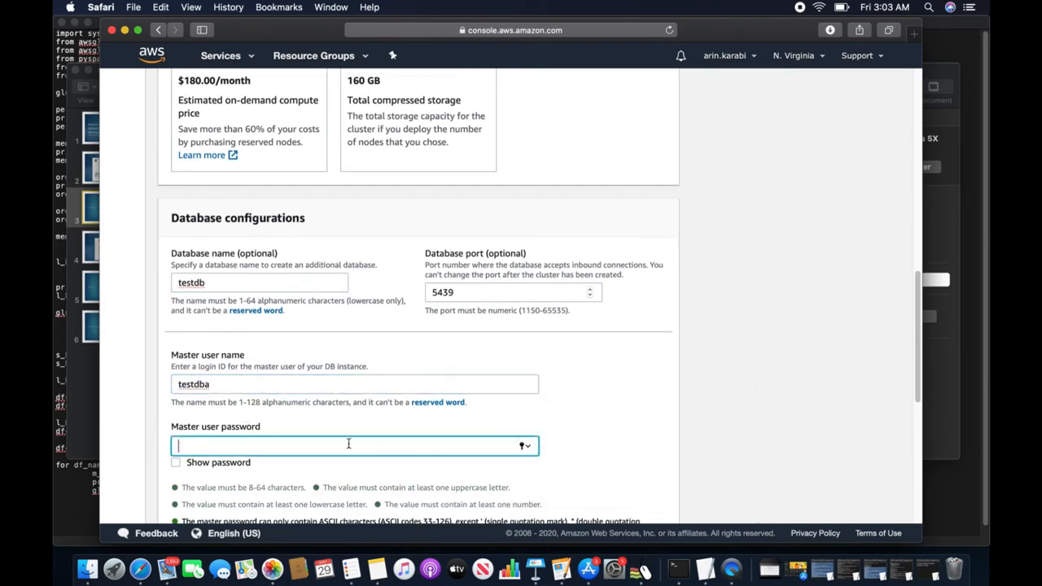
text(•••••••••)
scroll(346, 416, down, 5)
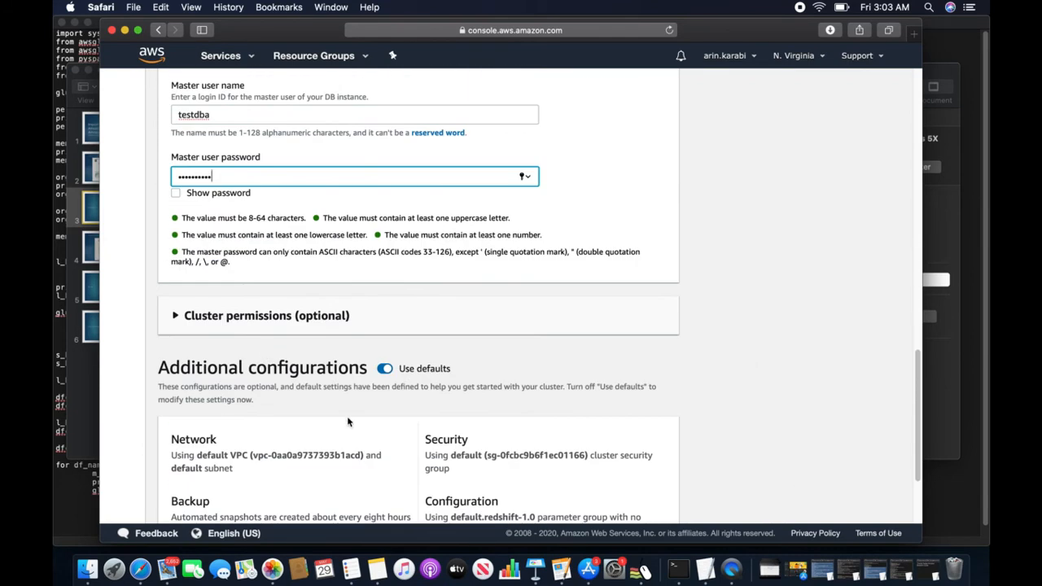
- Turn off default additional settings and replace the default security group with s3-to-redshift
click(384, 369)
click(175, 438)
scroll(331, 459, down, 3)
click(272, 460)
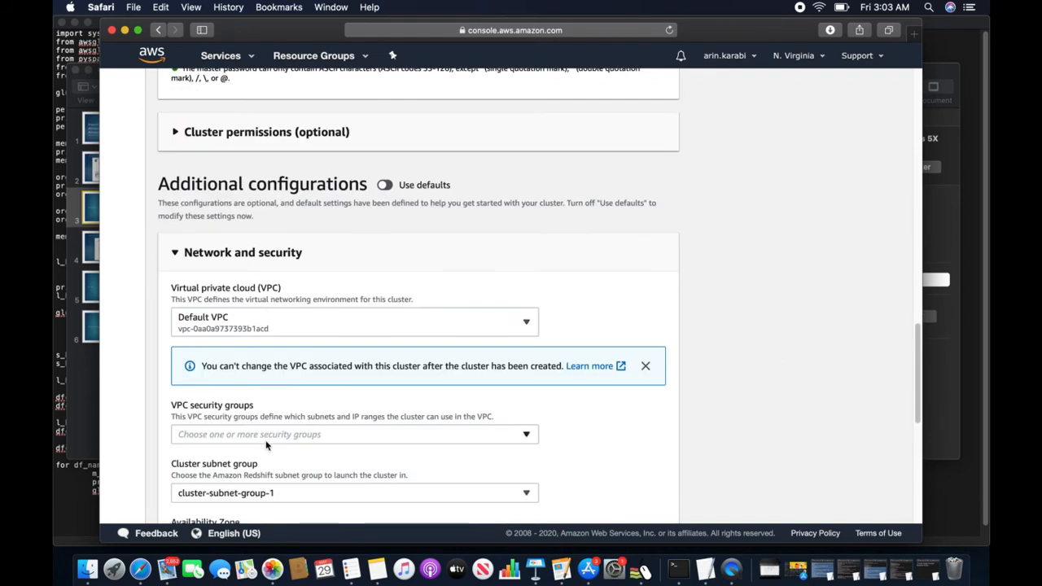
click(269, 438)
click(235, 381)
click(608, 449)
- Make the cluster publicly accessible, create it, and dismiss the browser's save-password prompt
scroll(444, 448, down, 5)
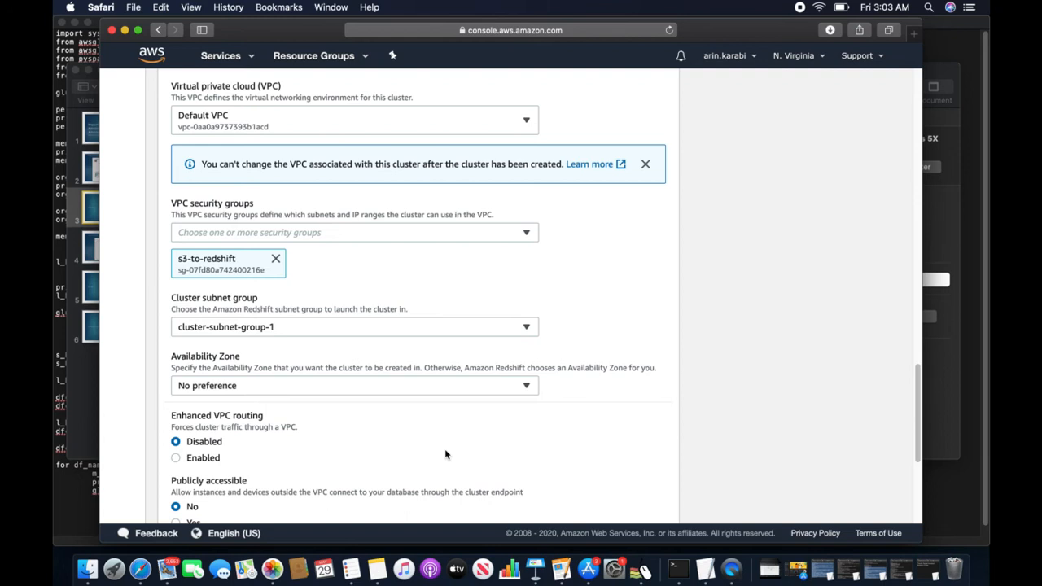
click(177, 514)
scroll(507, 438, down, 3)
scroll(496, 448, down, 4)
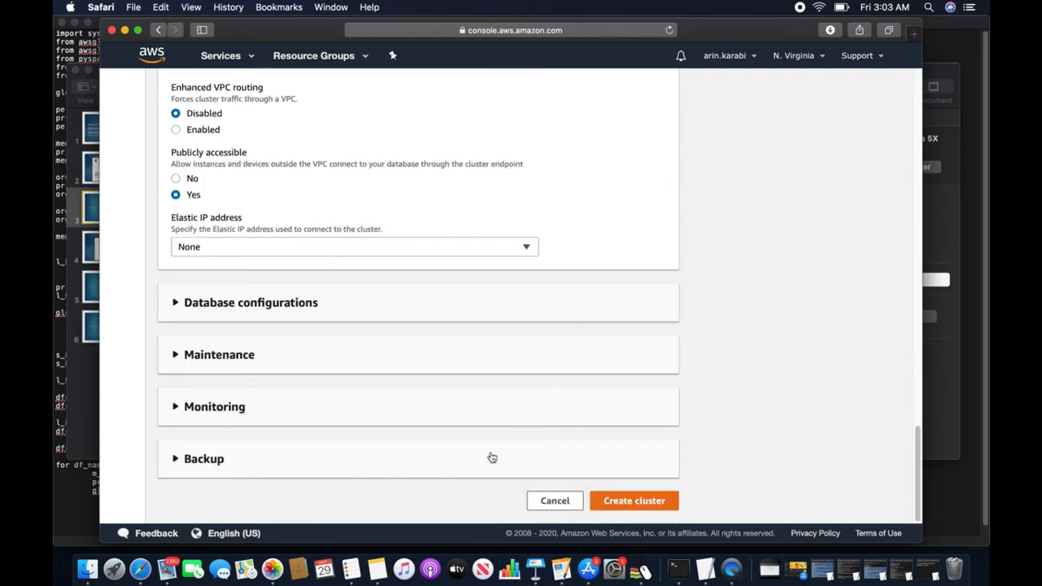
click(600, 495)
click(563, 109)
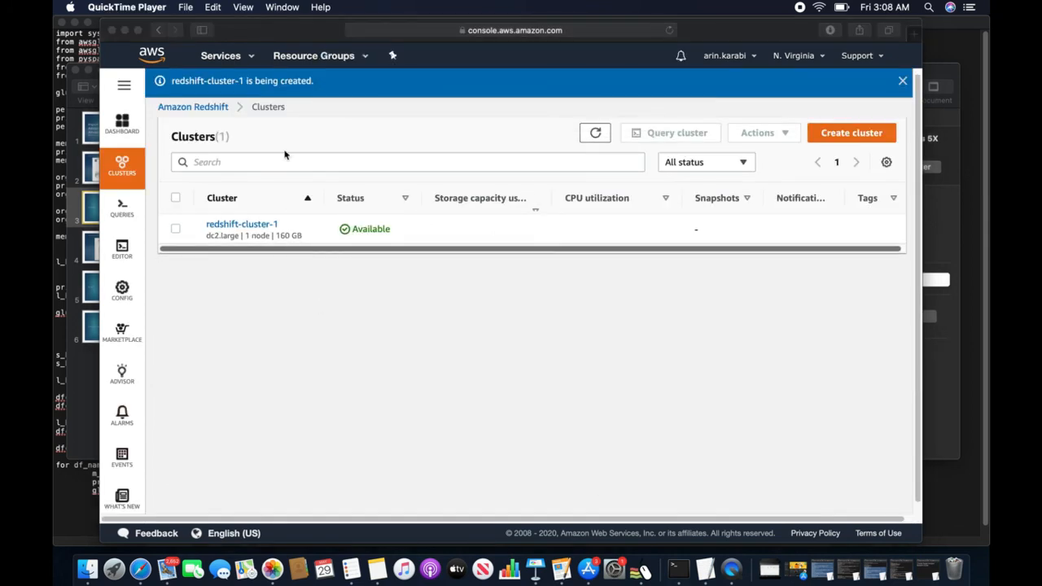
- Open redshift-cluster-1's query editor, choose the public schema, and delete the drop table public.test line
click(241, 229)
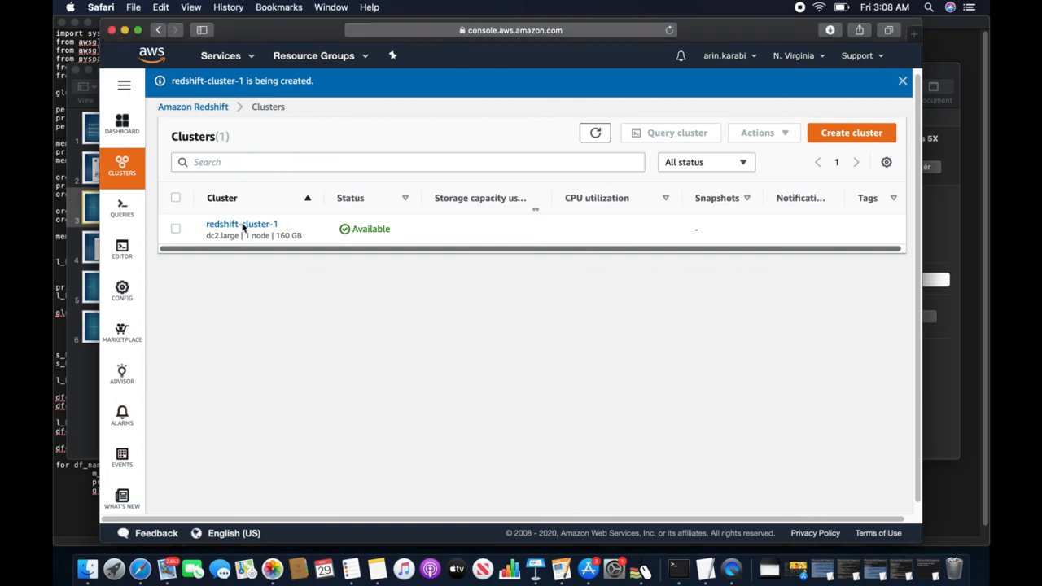
click(235, 226)
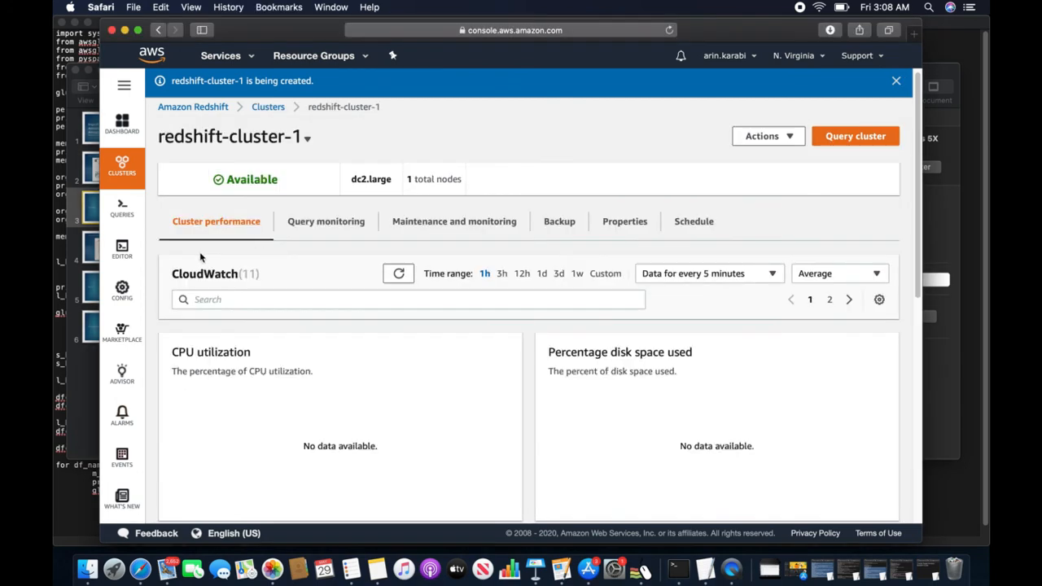
click(122, 250)
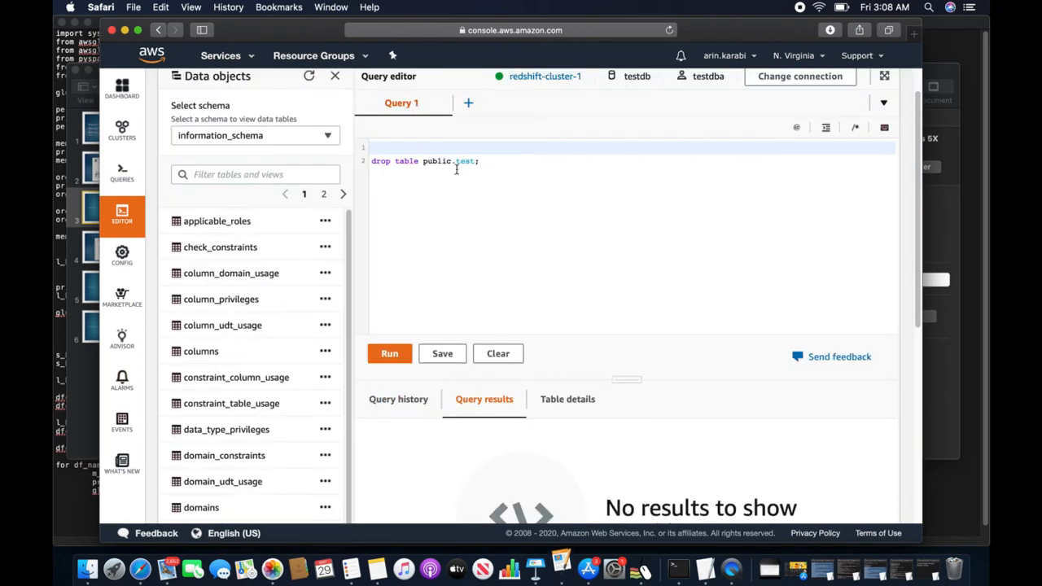
click(287, 140)
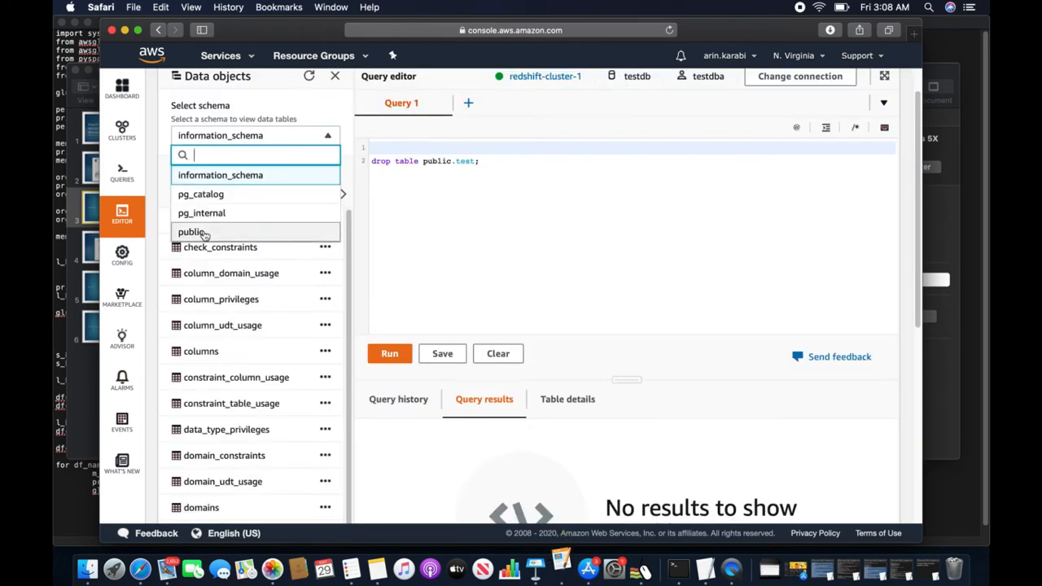
click(199, 232)
drag(493, 165, 333, 163)
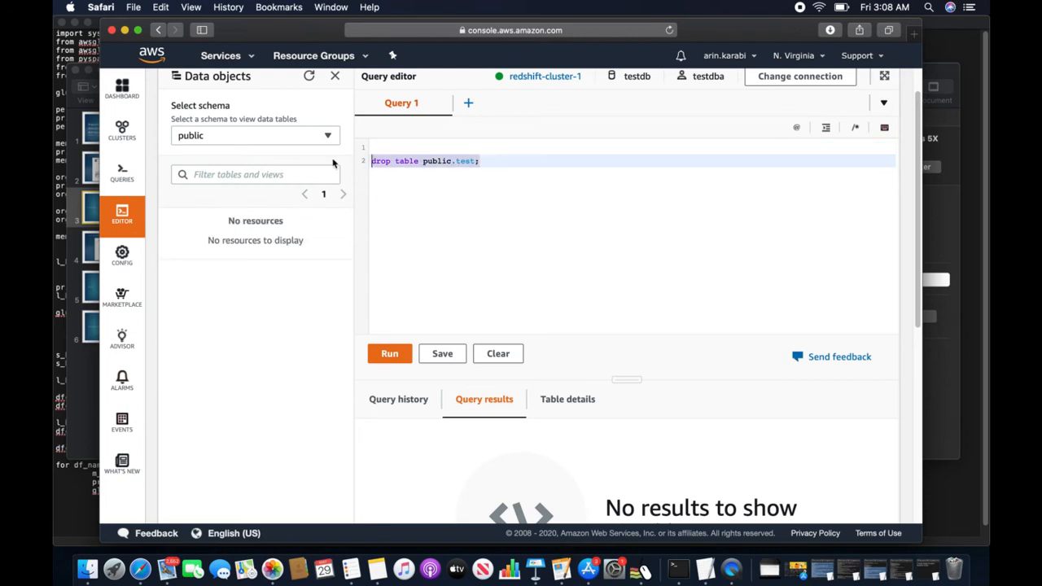
key(BackSpace)
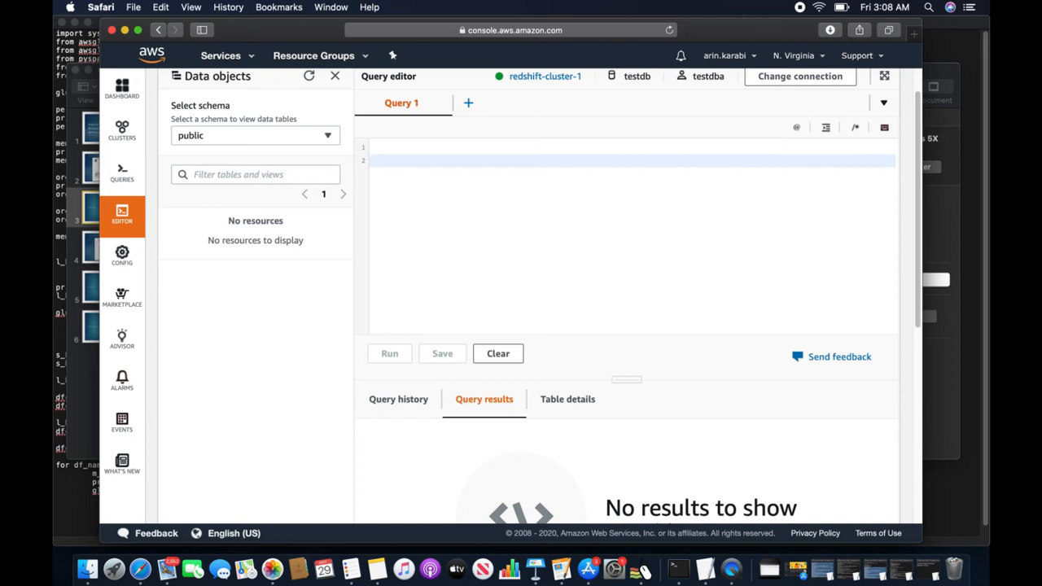
- Run CREATE TABLE student with name VARCHAR(20) primary key, age integer and adress VARCHAR(30)
text(create table )
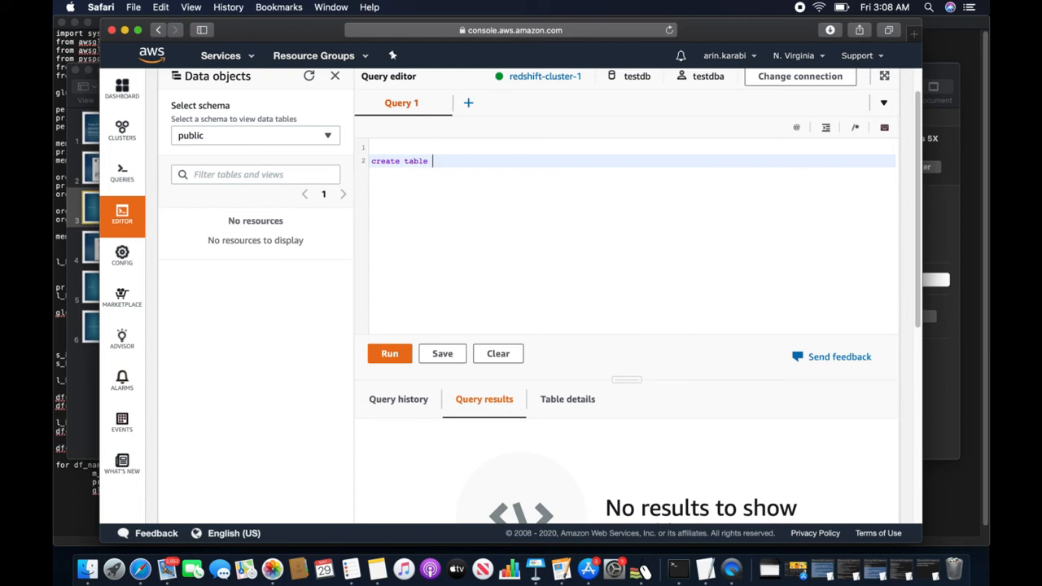
text(student ( name VARCHAR(20) PRIMARY KEY, )
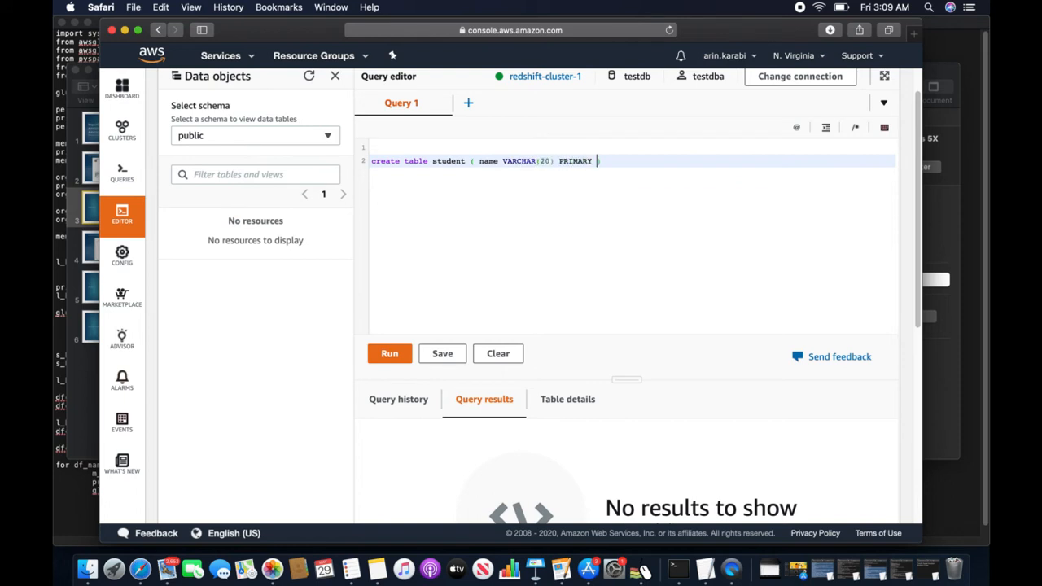
text(age integer)
text(, adress)
text( VARCHAR(30))
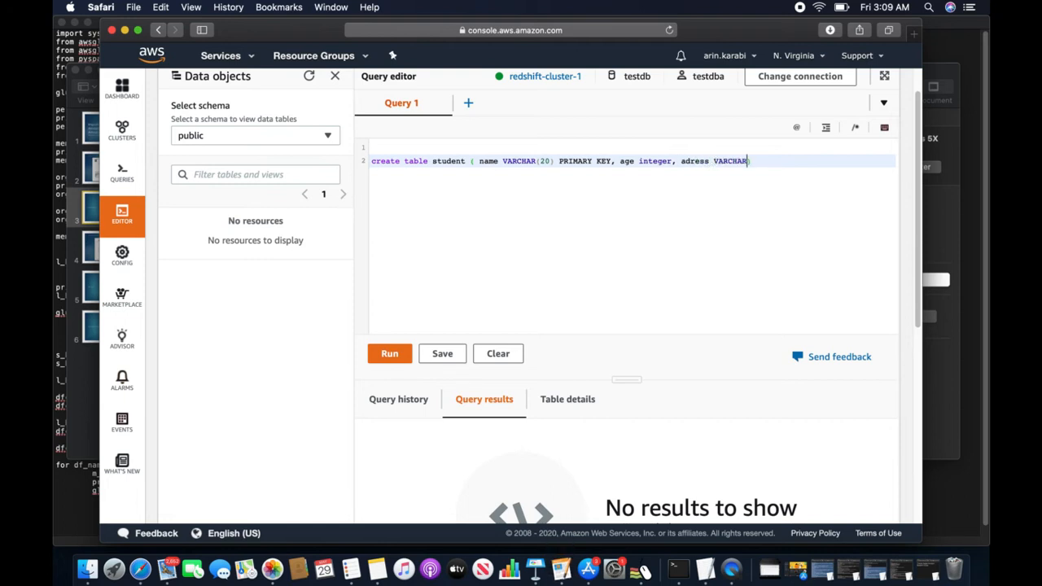
text(, birthday date)
drag(839, 160, 353, 174)
click(389, 353)
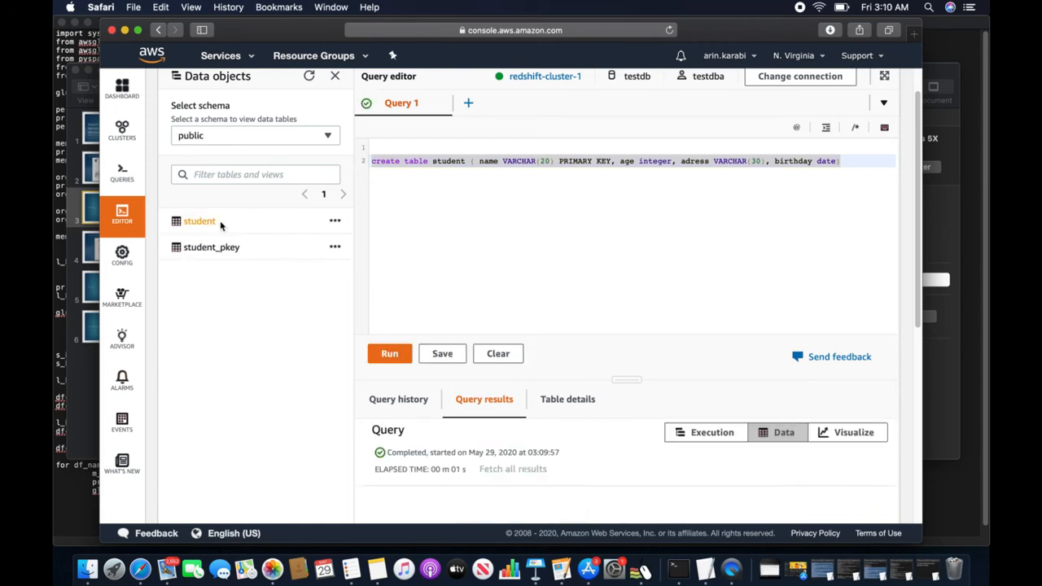
- Check the new student table's columns in Data objects, then bring the Keynote deck forward
click(186, 221)
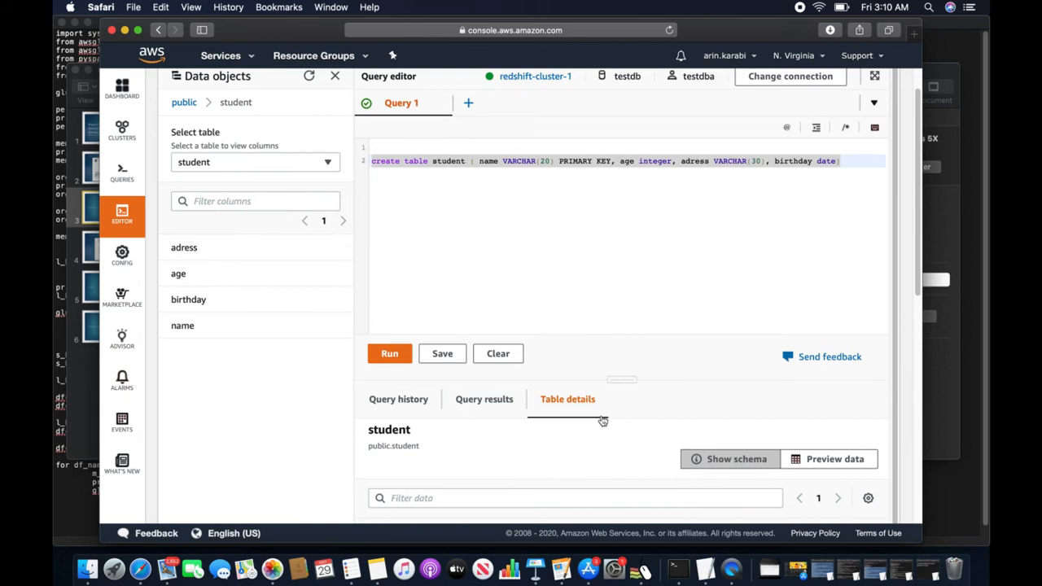
drag(621, 378, 622, 354)
click(630, 314)
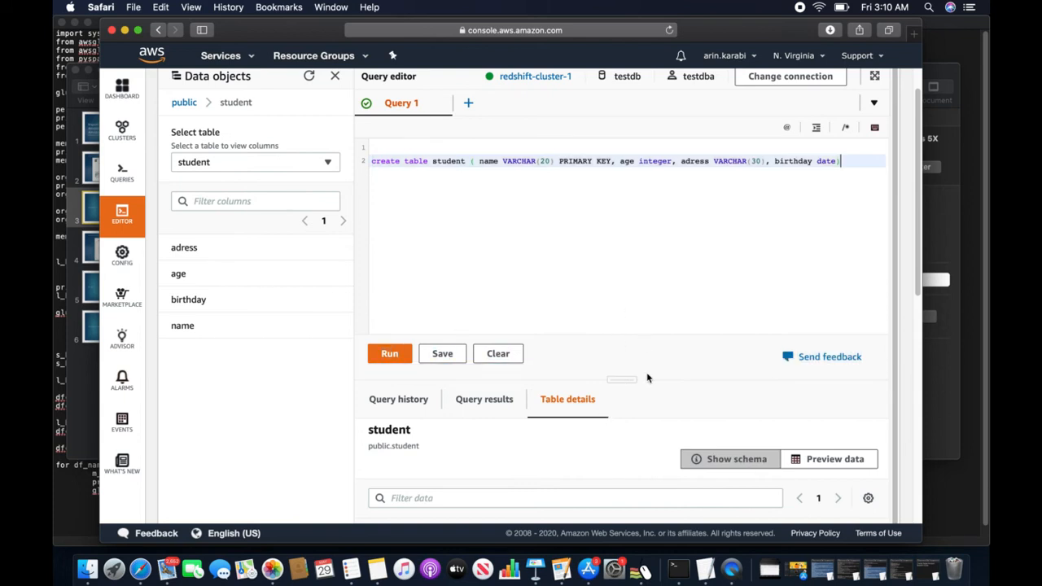
scroll(650, 381, up, 2)
scroll(658, 390, down, 5)
scroll(503, 346, up, 5)
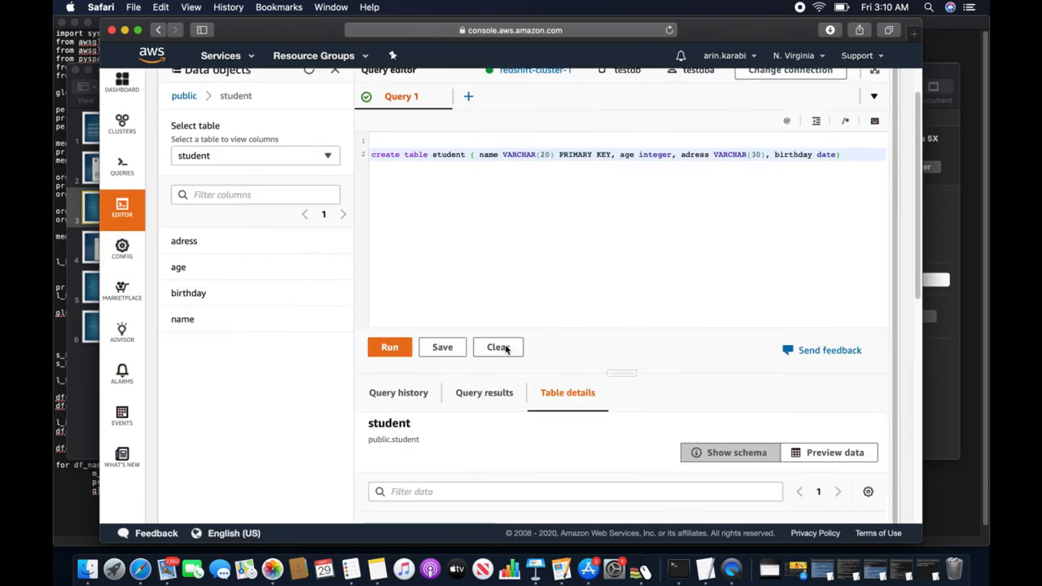
click(96, 219)
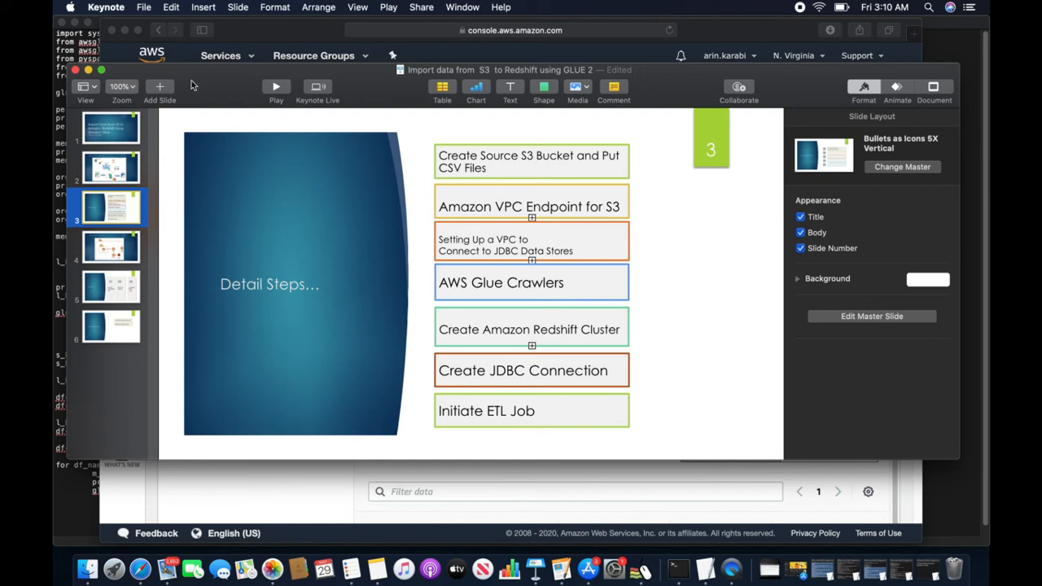
- Return to the AWS console browser and show the list of AWS services
click(254, 42)
click(255, 57)
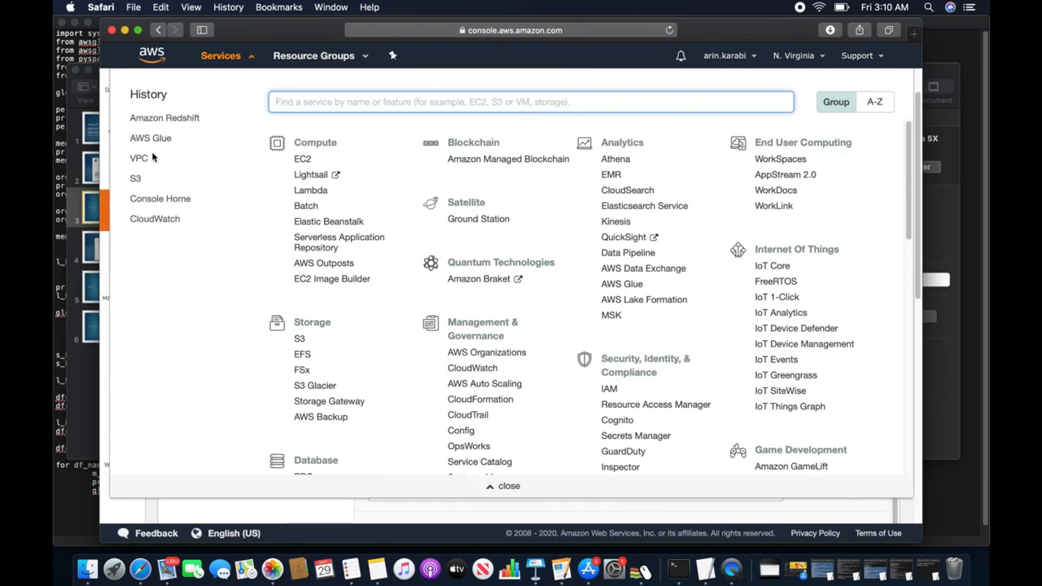
- In AWS Glue, add a connection named redshift of type Amazon Redshift and continue
click(153, 139)
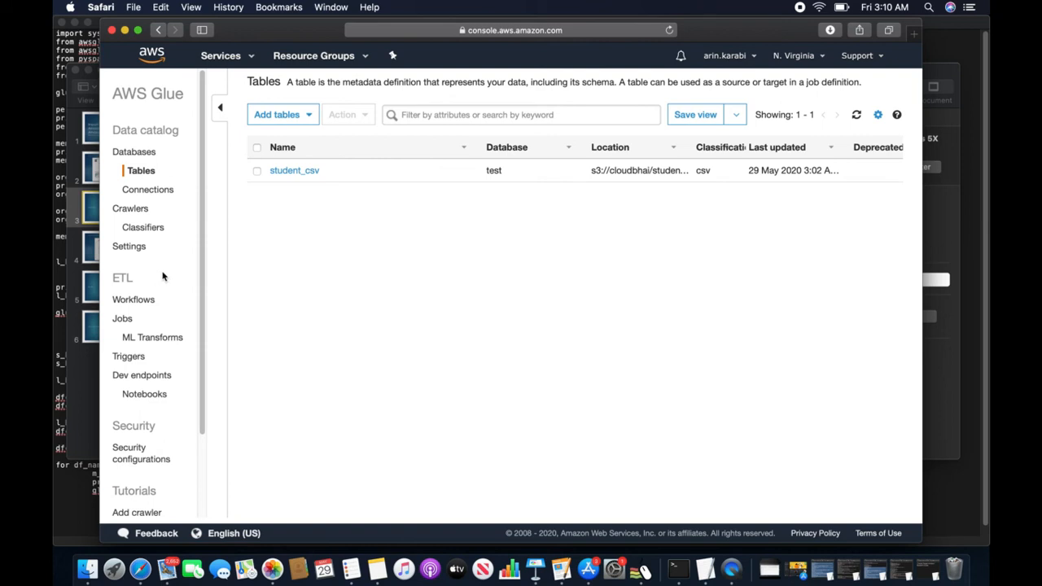
click(149, 191)
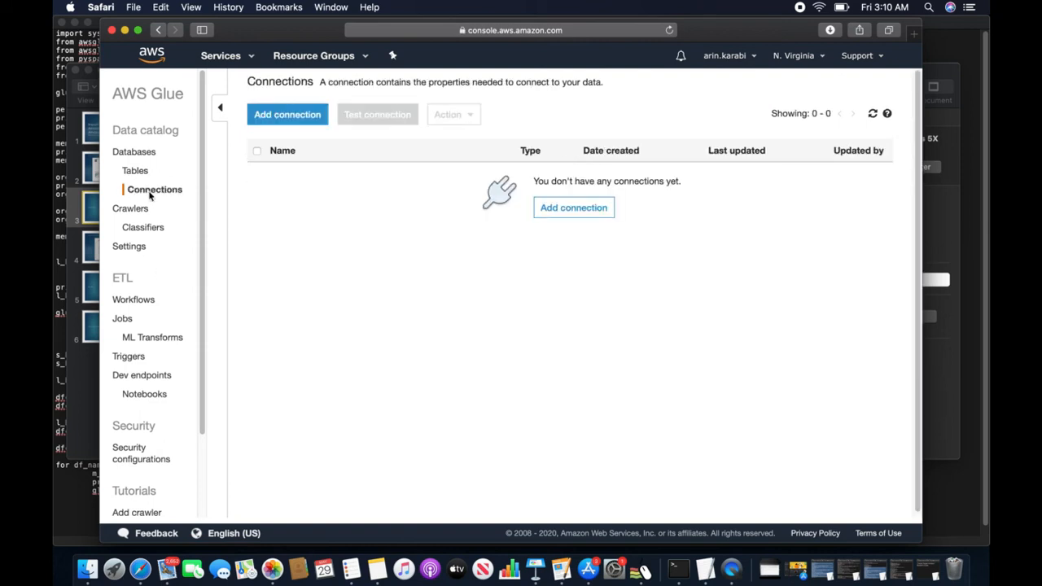
click(286, 117)
click(424, 183)
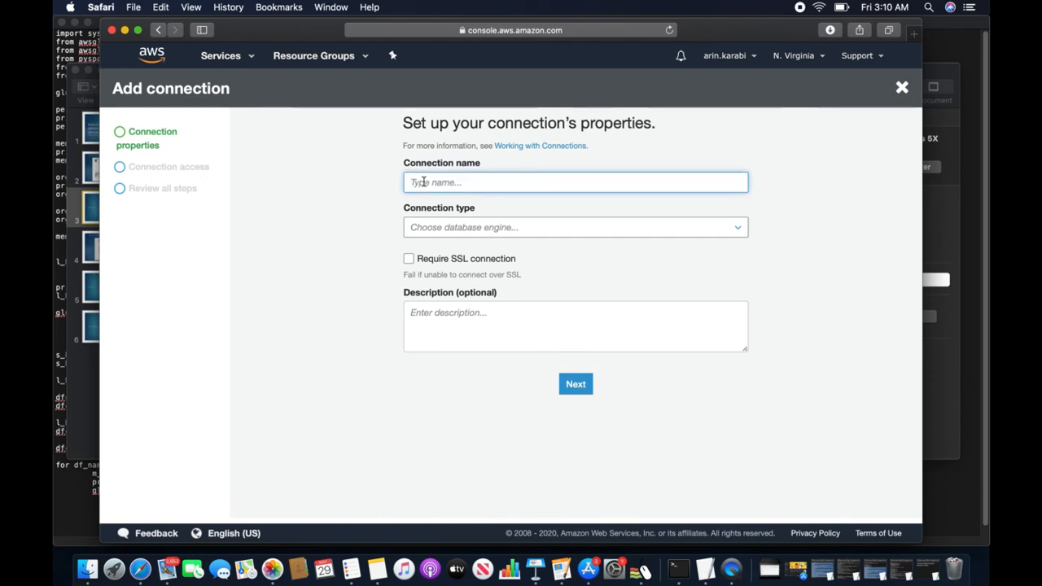
text(redshift)
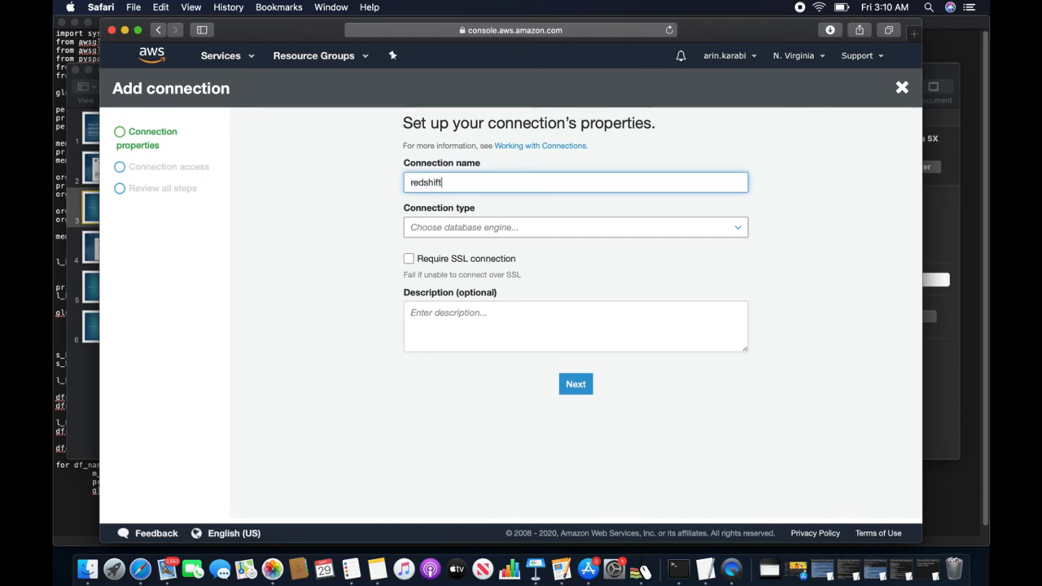
click(458, 227)
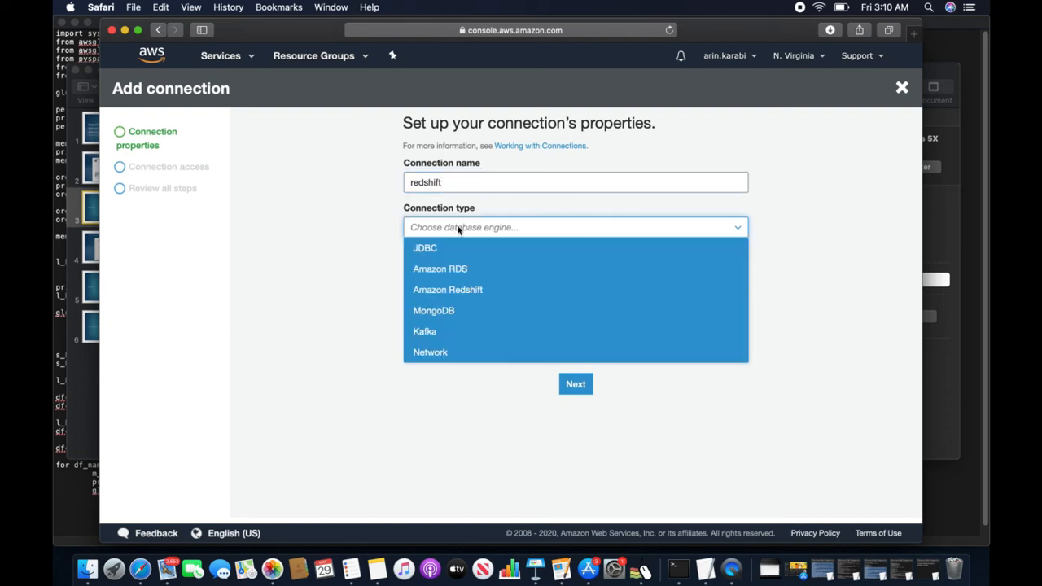
click(461, 290)
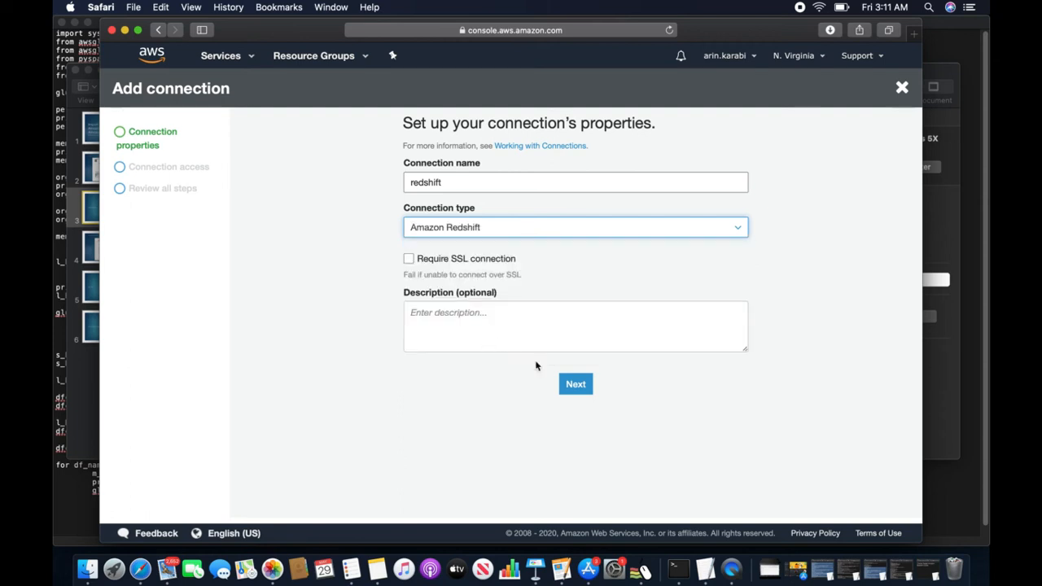
click(574, 389)
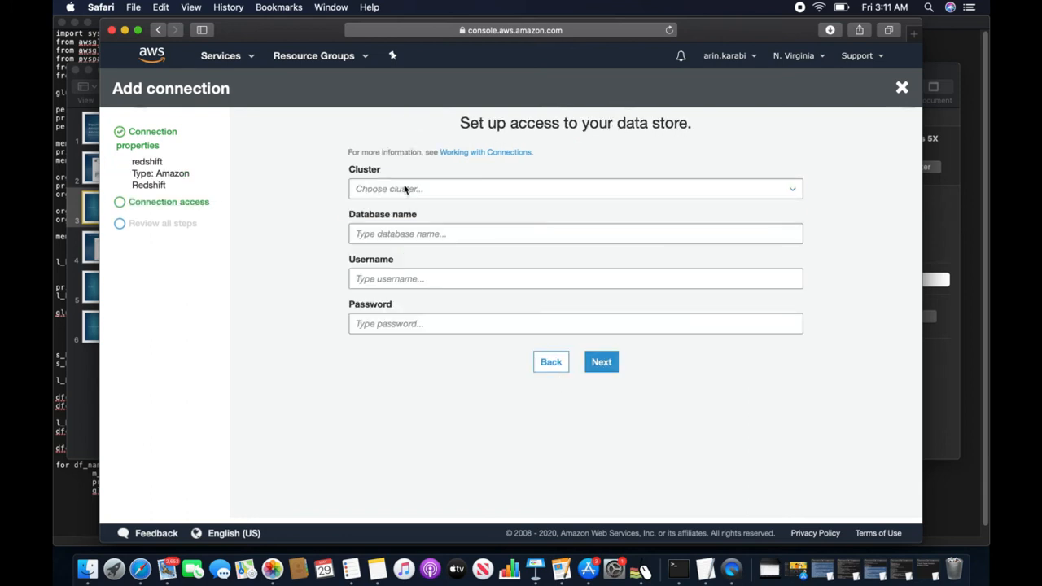
- Point the connection at redshift-cluster-1, enter the database password, review and finish
click(405, 189)
click(385, 214)
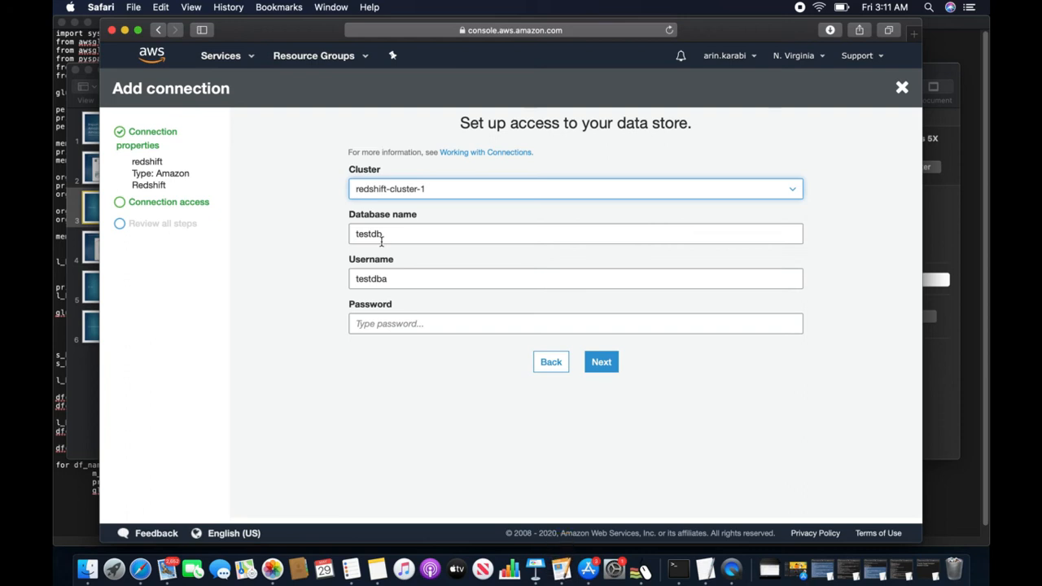
click(386, 324)
text(•••)
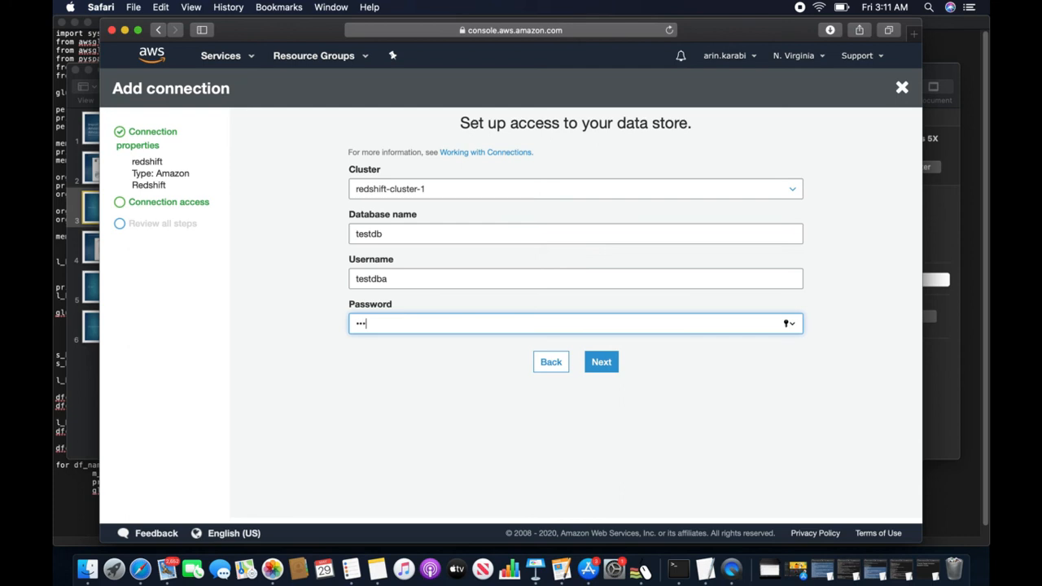
text(•••)
key(BackSpace)
key(BackSpace)
key(BackSpace)
key(BackSpace)
key(BackSpace)
text(•••••••••)
click(599, 364)
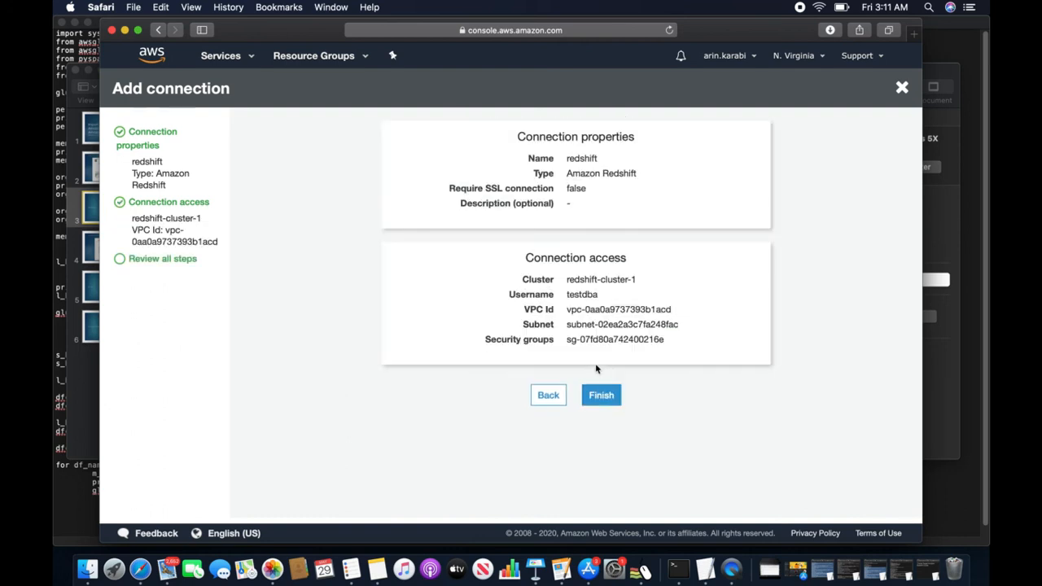
click(602, 396)
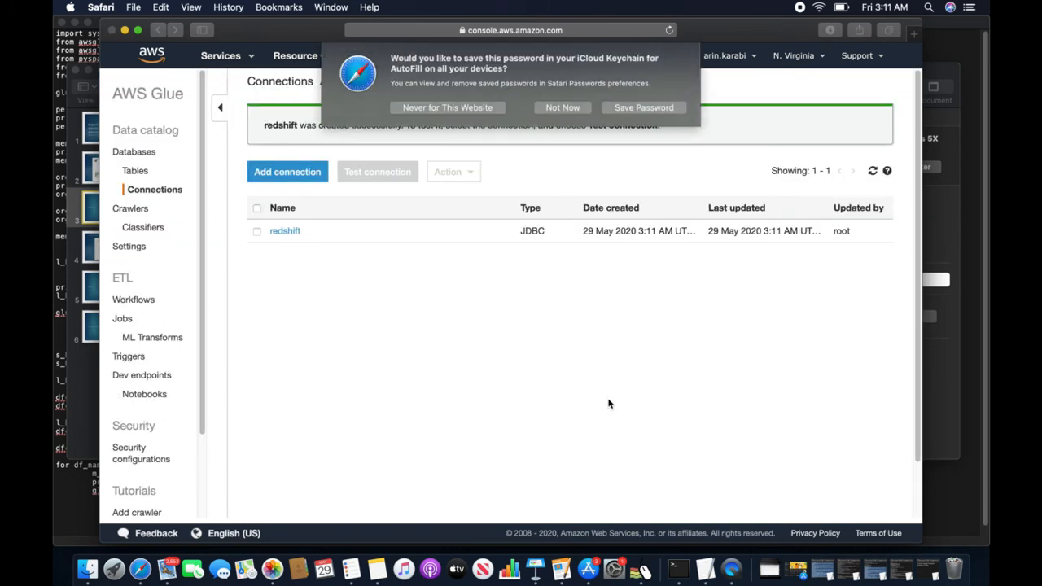
- Test the redshift connection with the AWSGlueServiceRole-s3toredshift role, then go to Crawlers
click(561, 109)
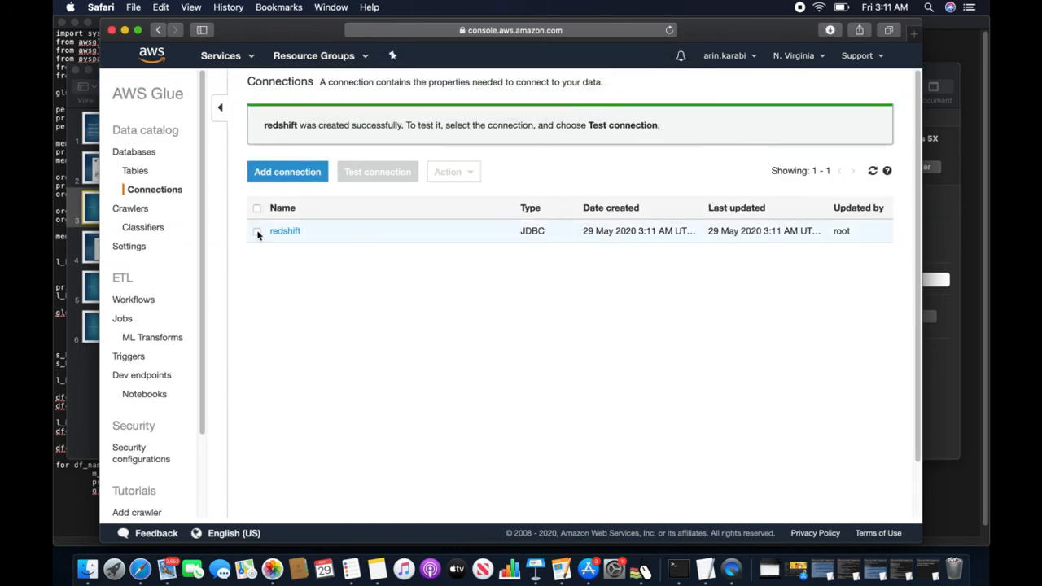
click(259, 234)
click(374, 176)
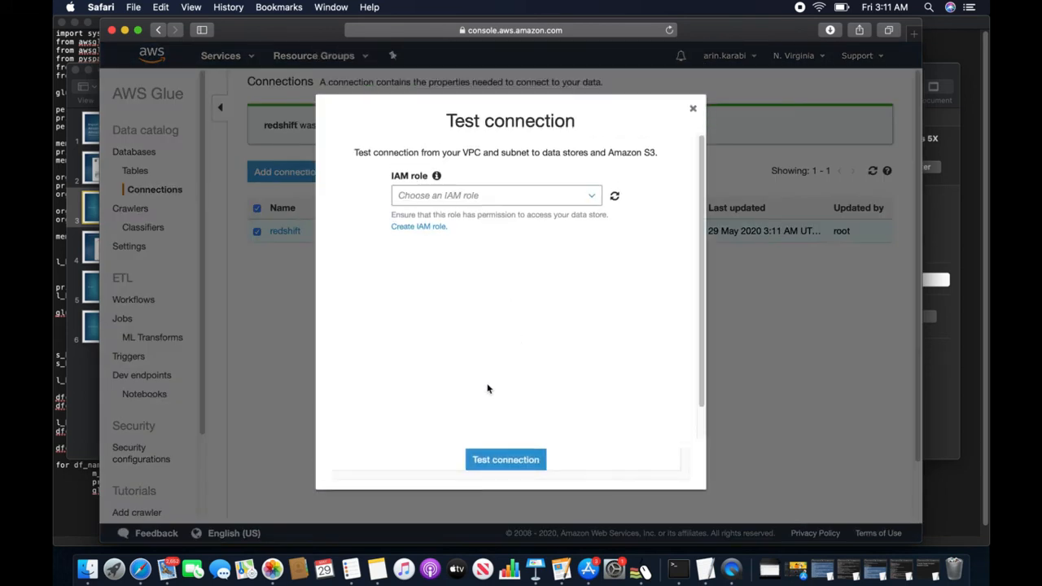
click(460, 200)
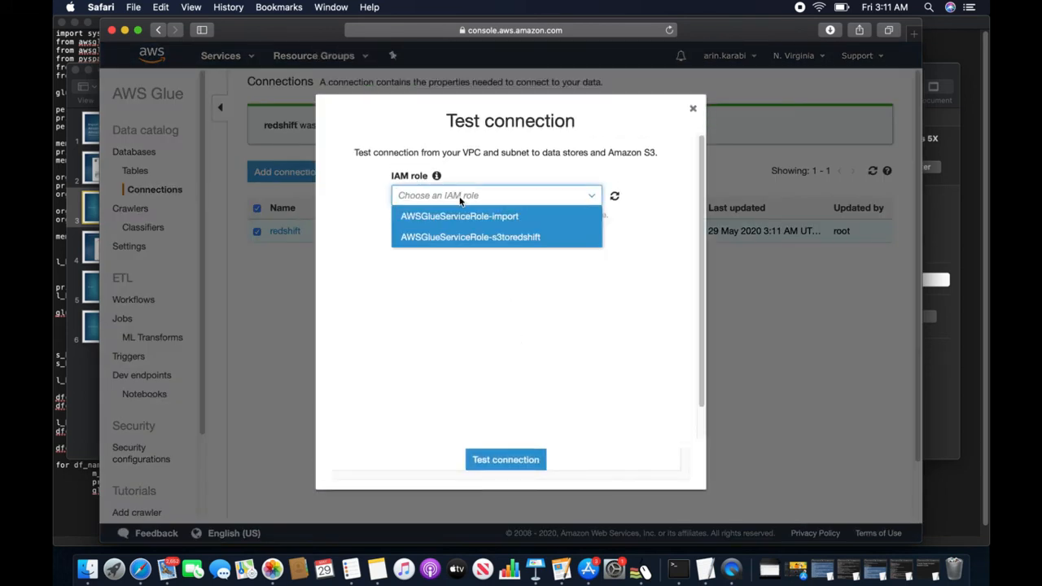
click(488, 237)
click(505, 459)
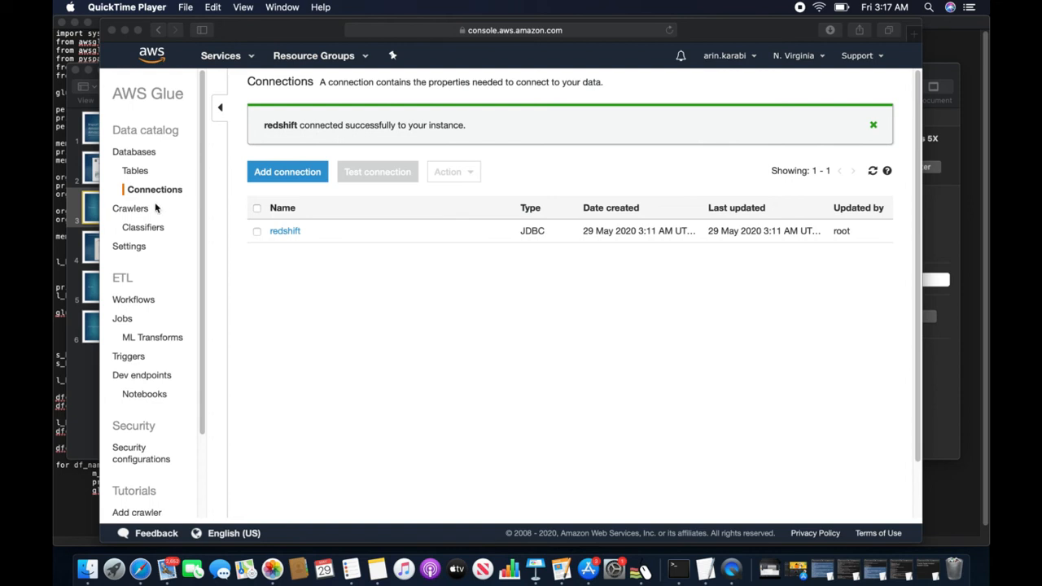
click(126, 213)
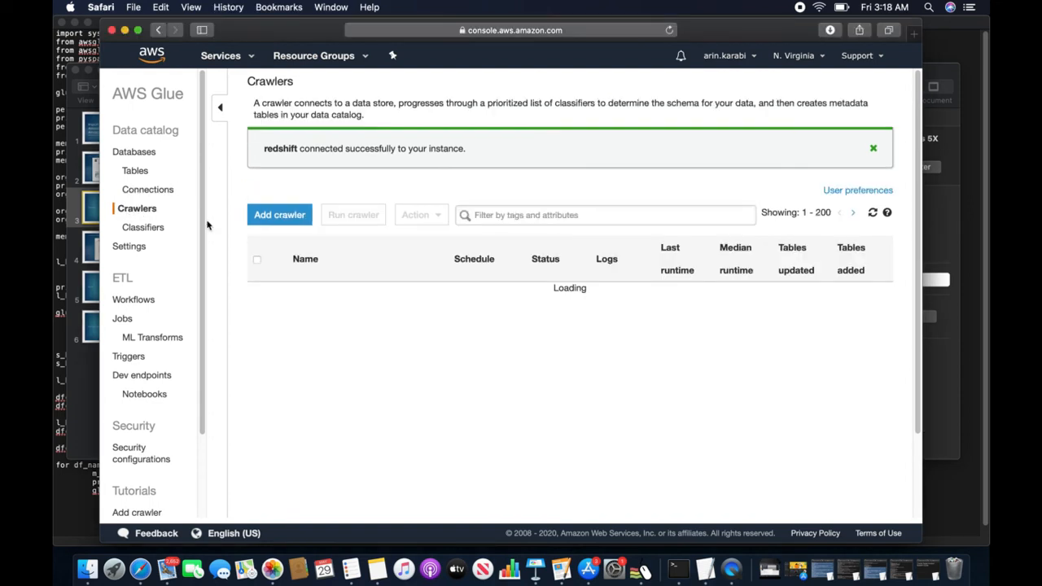
- Add a crawler named toRedshift that uses data stores as its source
click(272, 218)
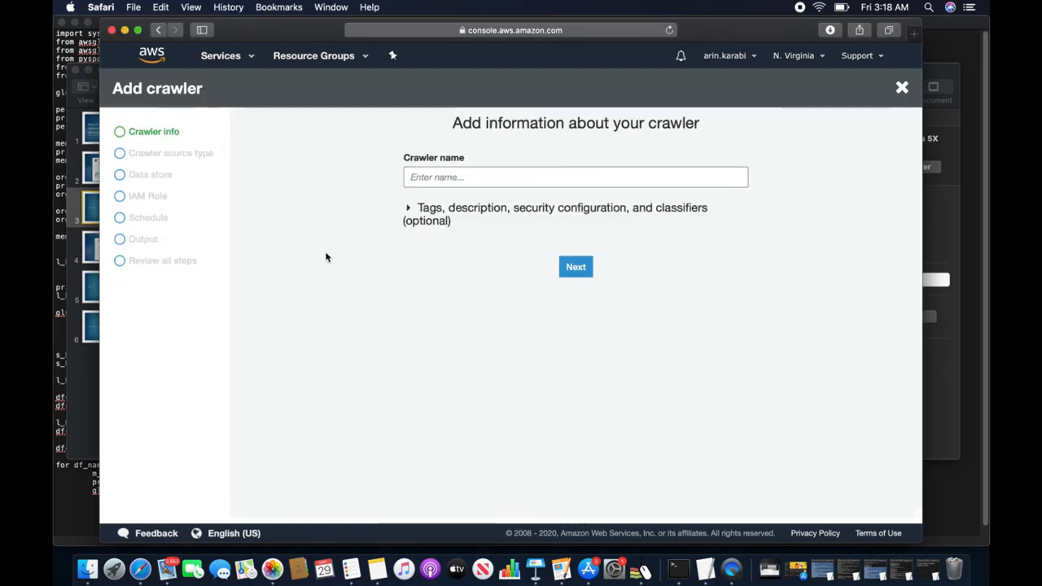
click(437, 176)
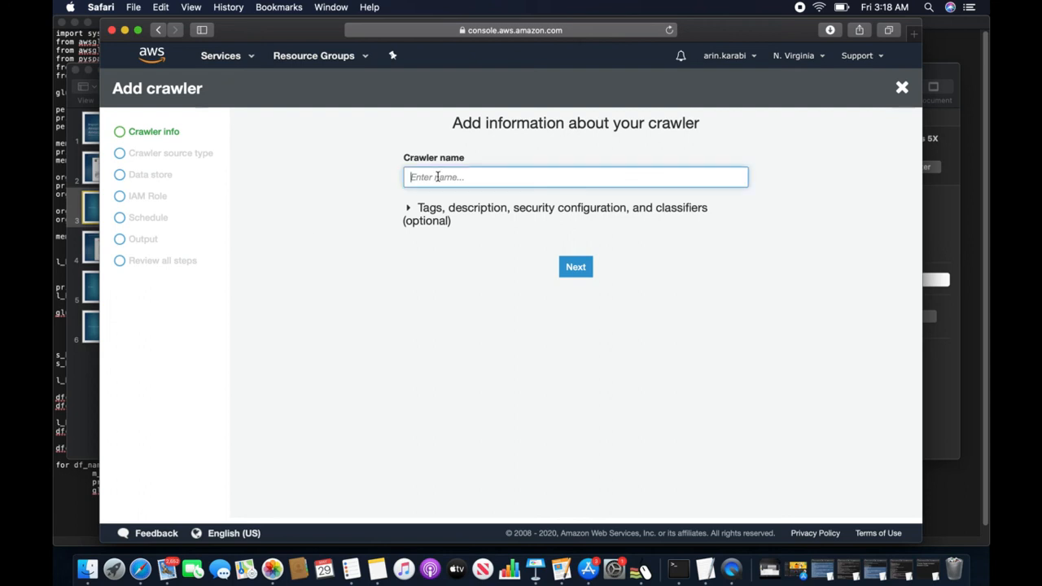
text(toRedshift)
click(573, 267)
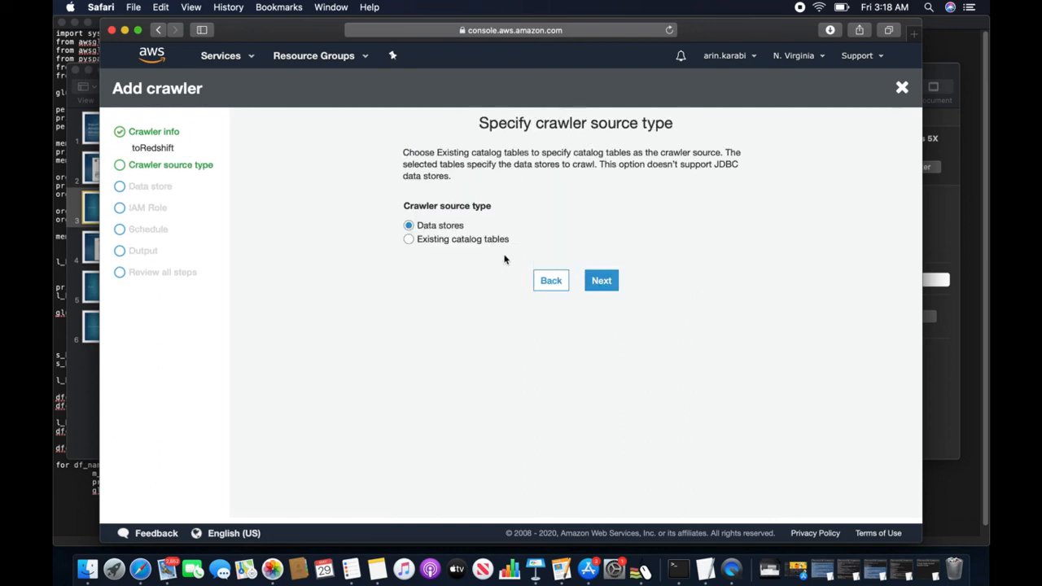
click(599, 281)
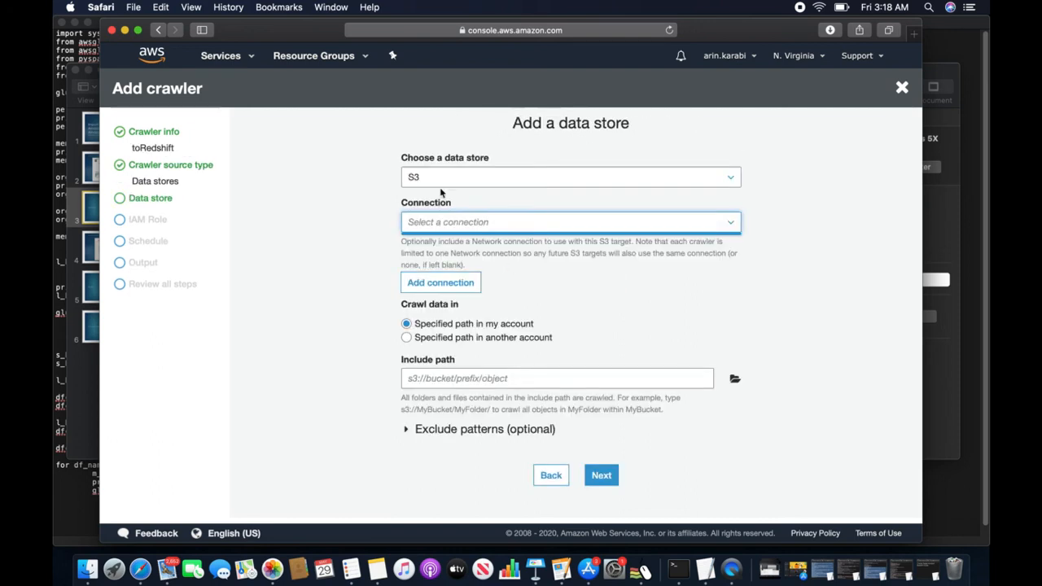
- Set a JDBC data store using the redshift connection with include path testdb/public/student
click(440, 177)
click(436, 218)
click(528, 223)
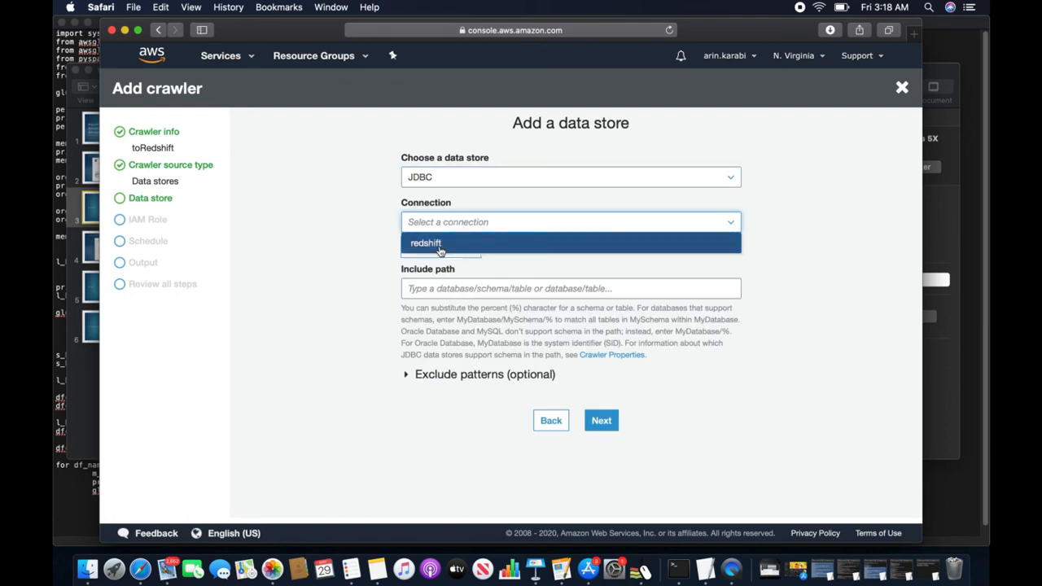
click(442, 243)
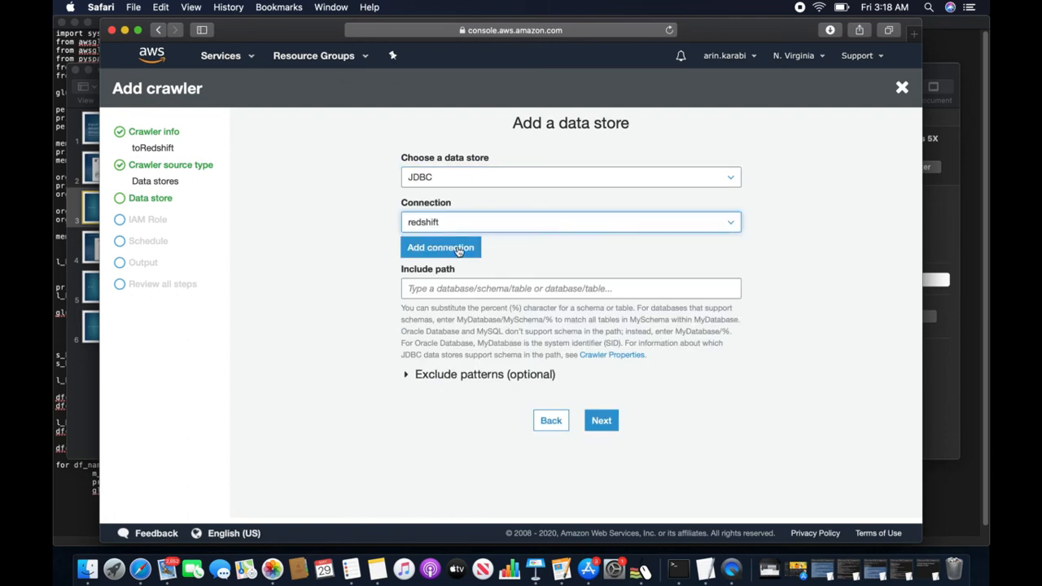
click(484, 289)
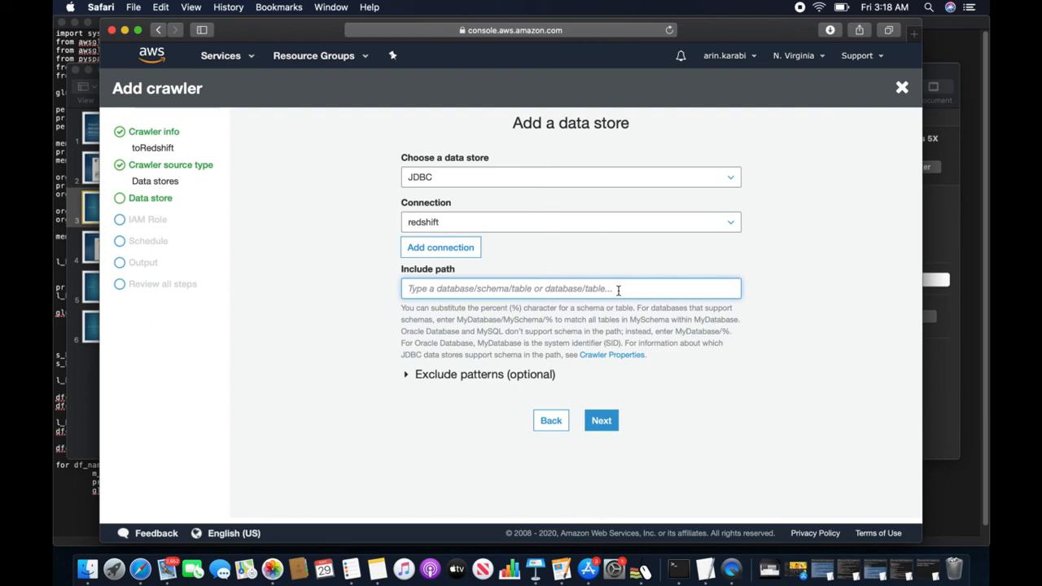
text(testdb)
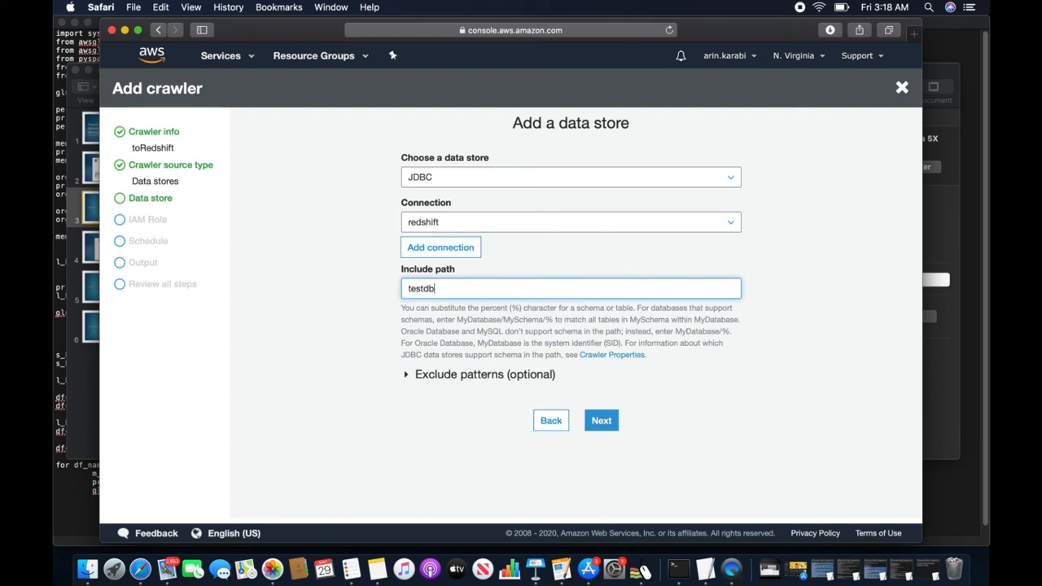
text(/public/stud)
text(ent)
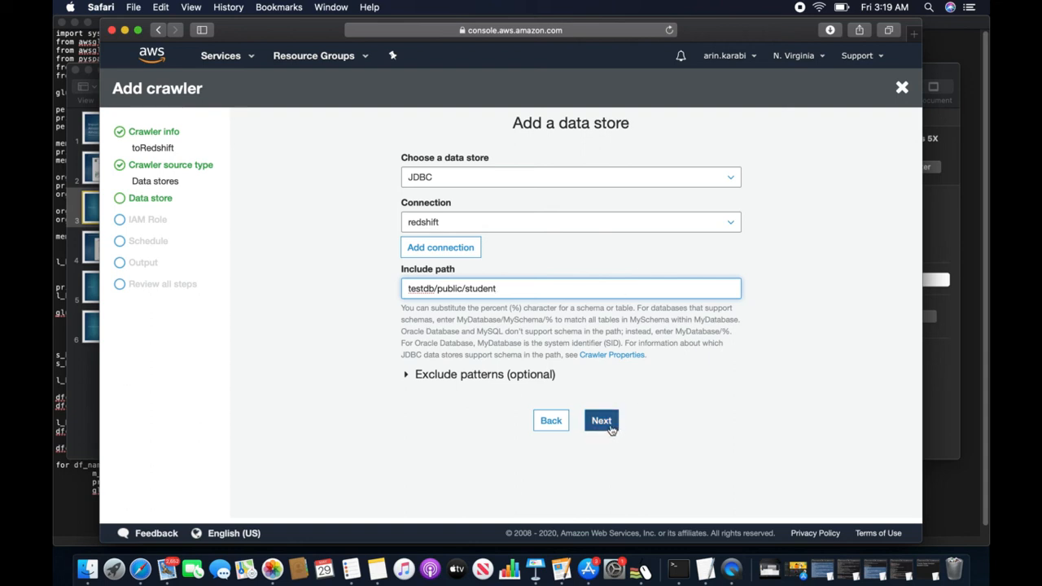
click(403, 376)
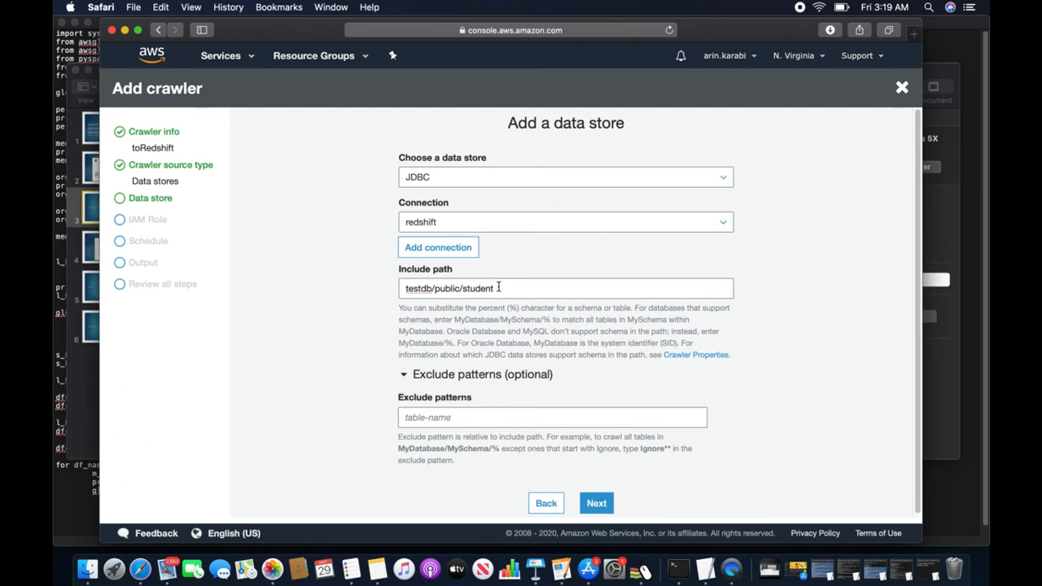
click(405, 378)
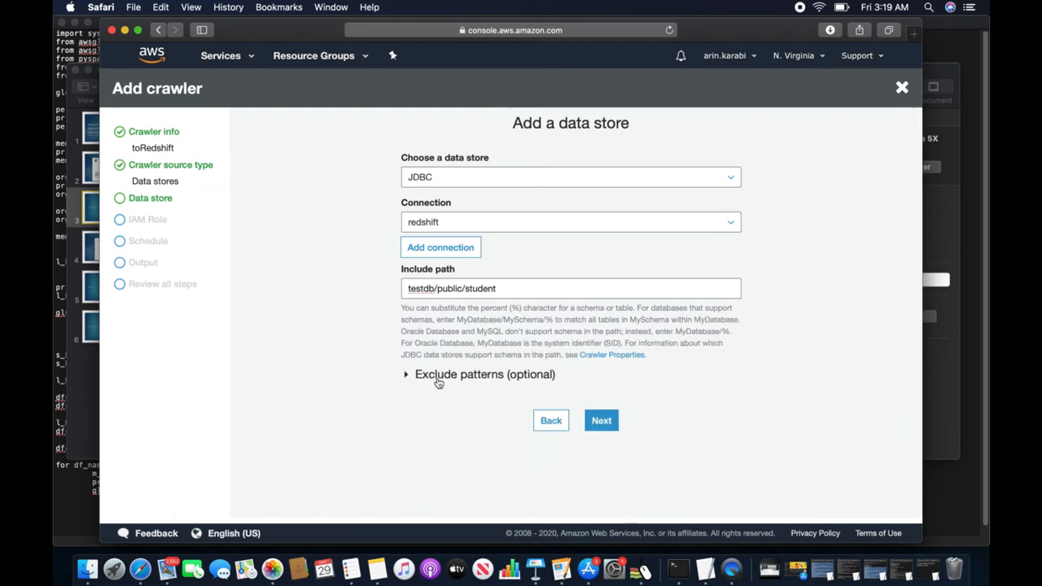
click(601, 420)
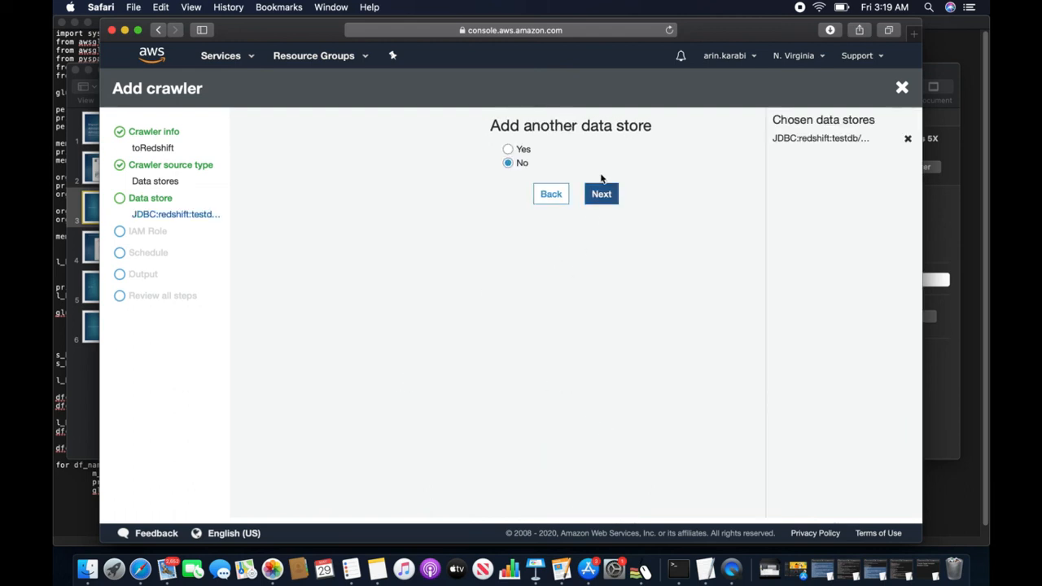
- Give the crawler the s3toredshift IAM role and an on-demand schedule
click(601, 196)
click(459, 212)
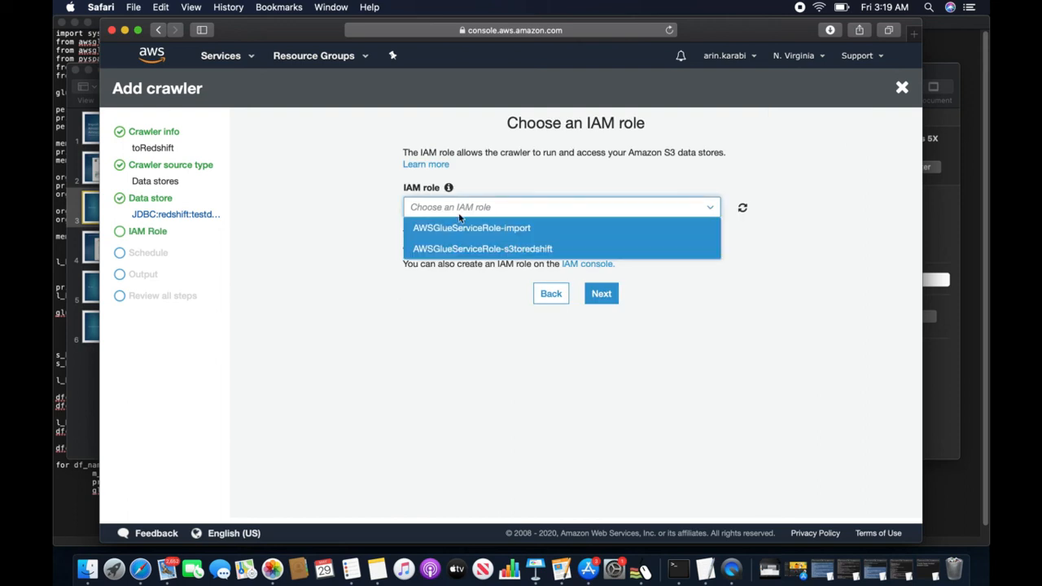
click(492, 249)
click(601, 302)
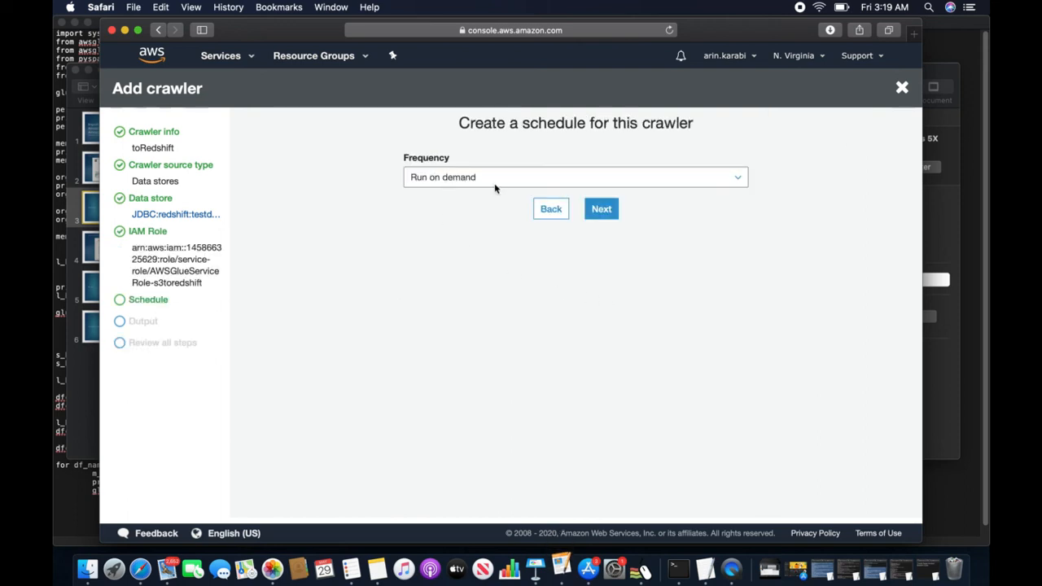
click(601, 209)
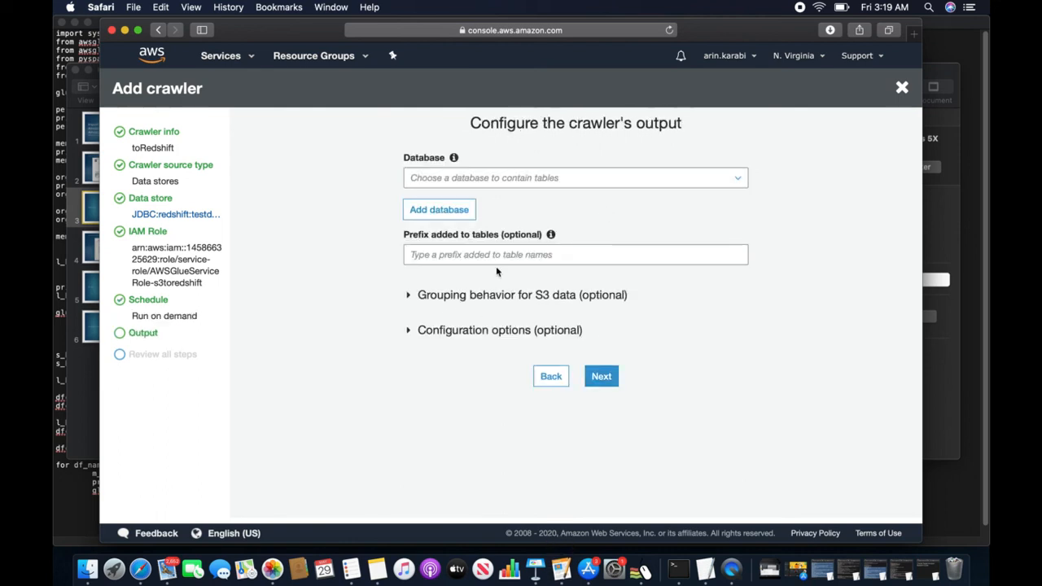
- Send crawler output to database test, create the toRedshift crawler, and select it
click(465, 180)
click(427, 199)
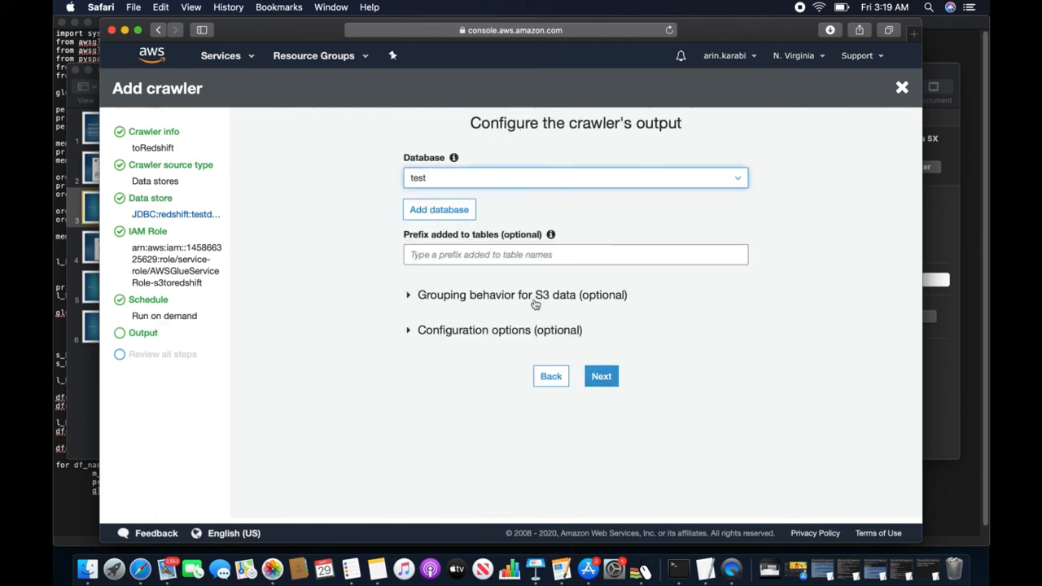
click(597, 378)
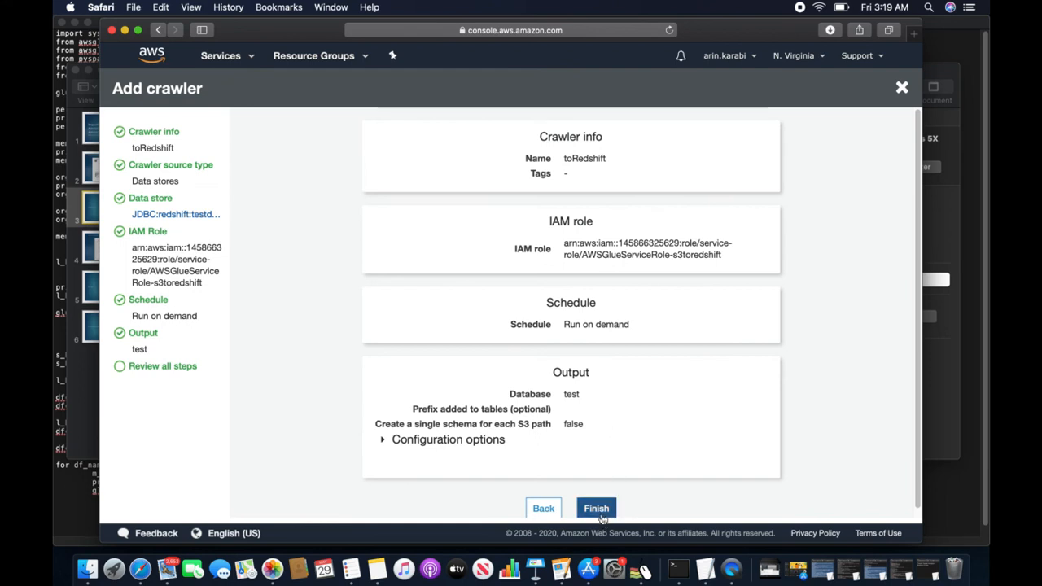
click(607, 510)
click(256, 378)
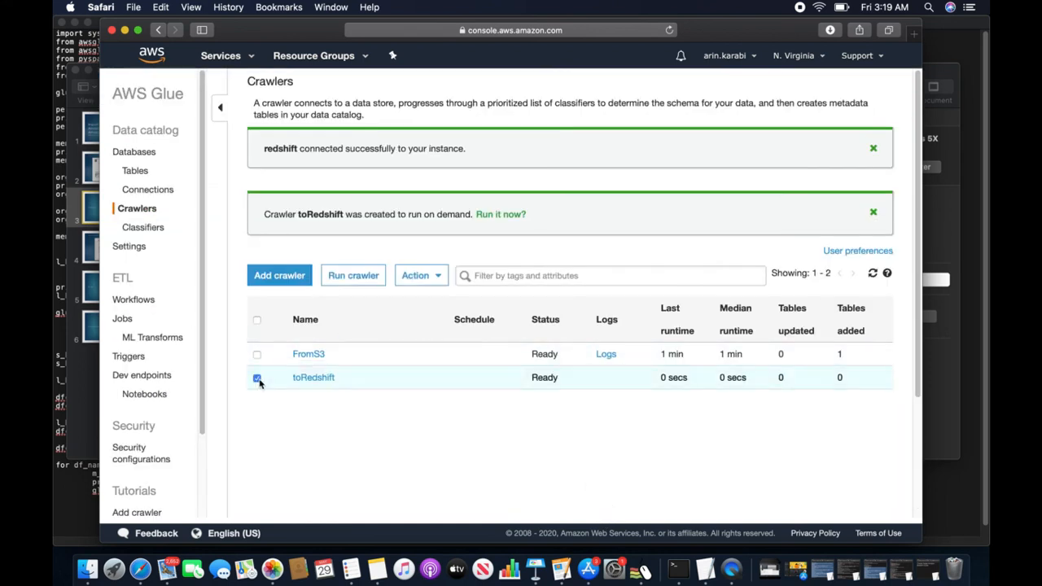
- Run the toRedshift crawler, refresh its status, and close the stray Applications window
click(361, 280)
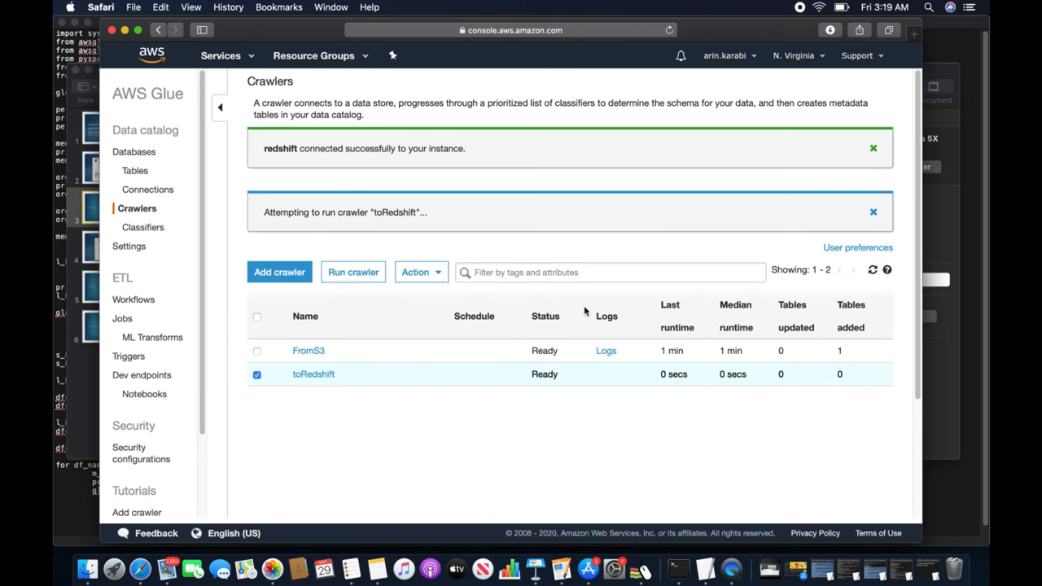
click(873, 269)
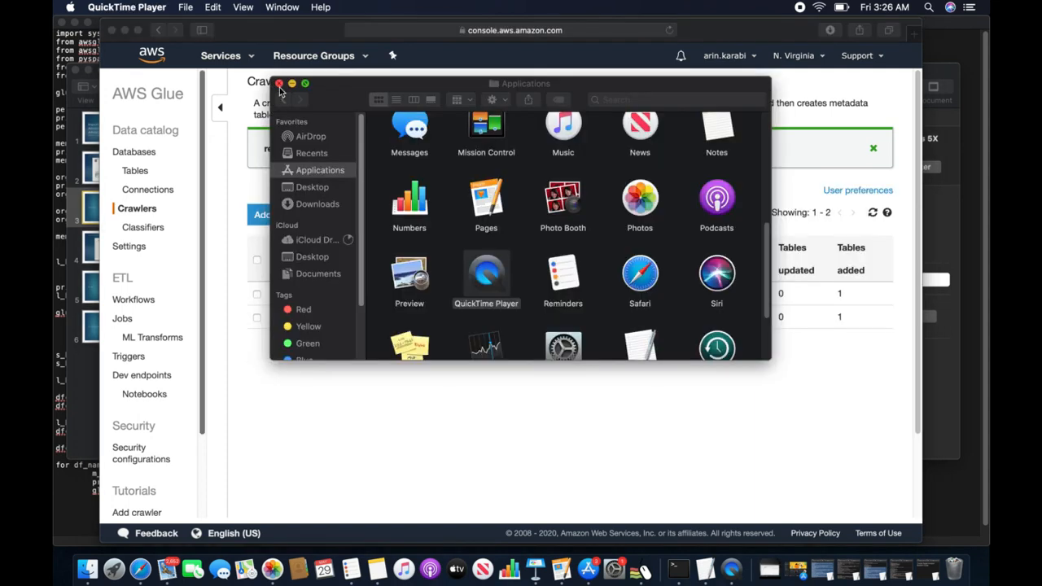
click(279, 84)
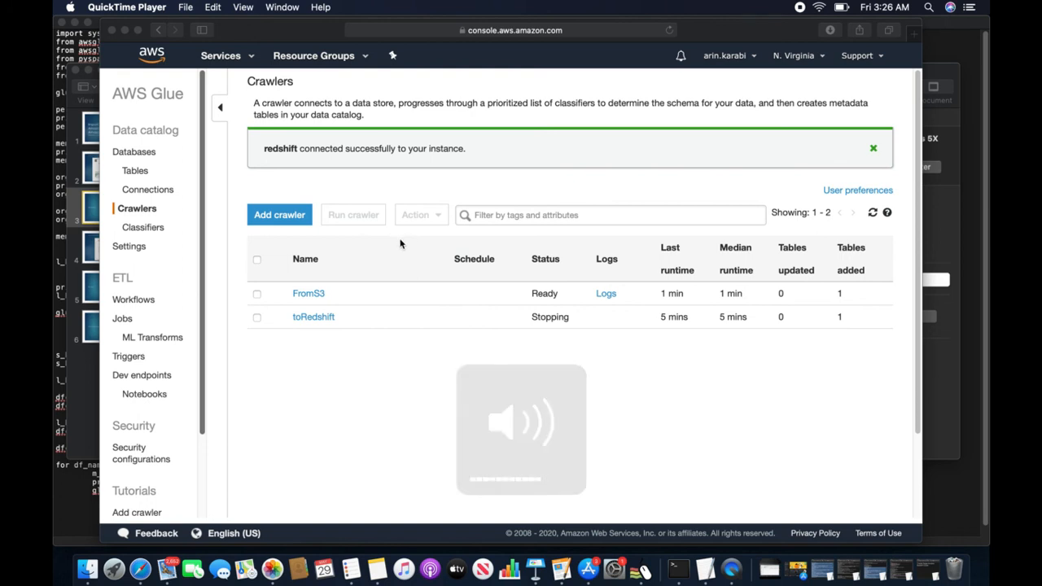
click(140, 233)
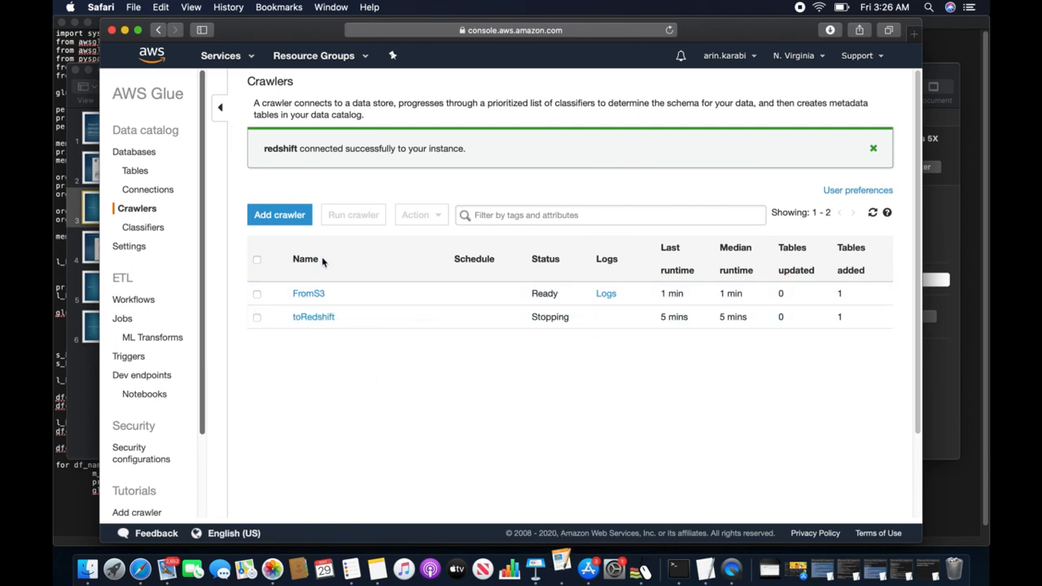
- Open the testdb_public_student table details and look through its Edit table form
click(135, 172)
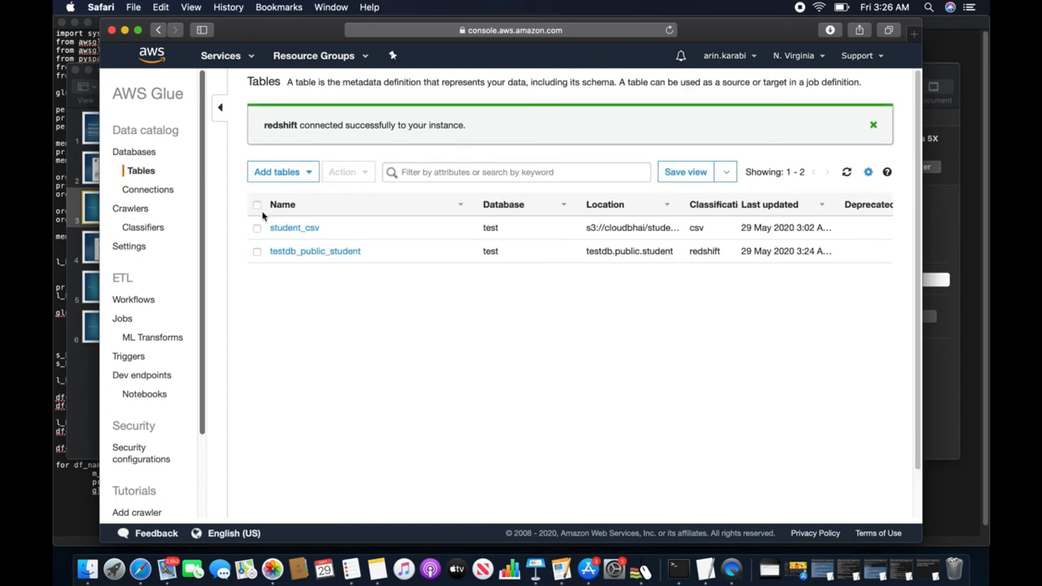
click(331, 252)
scroll(451, 382, down, 1)
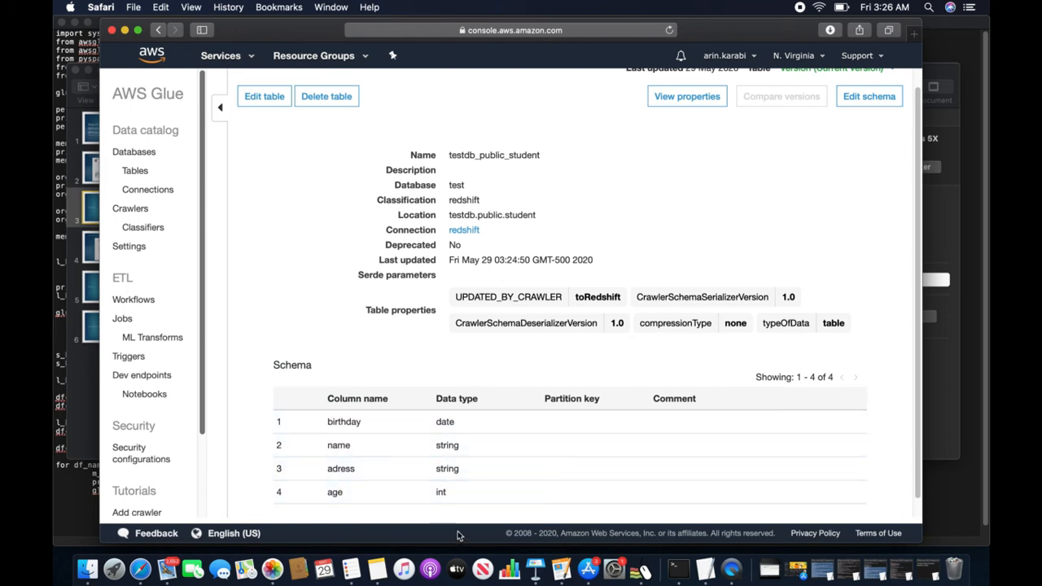
click(271, 98)
scroll(508, 322, down, 10)
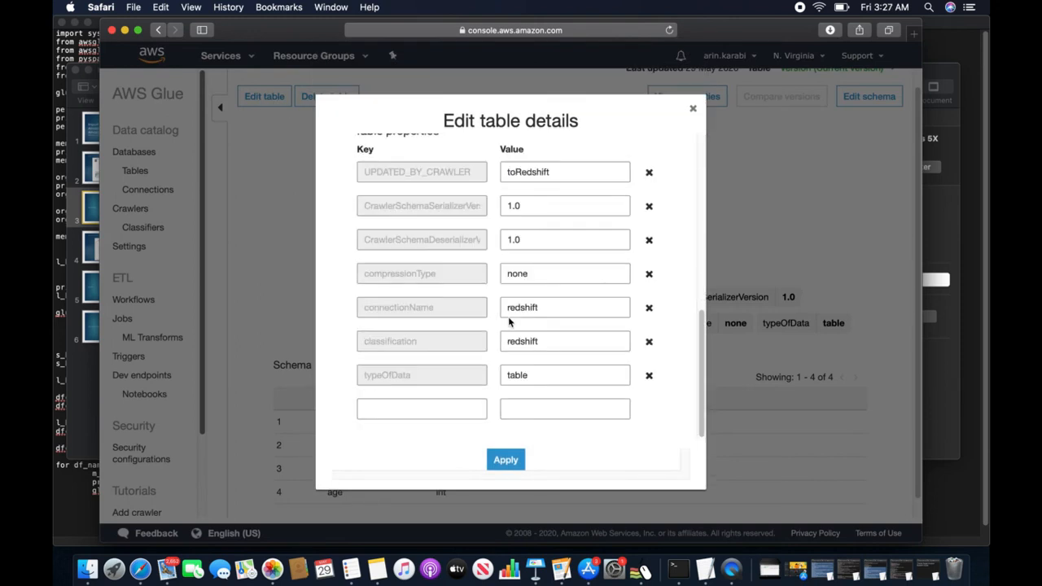
scroll(509, 322, up, 2)
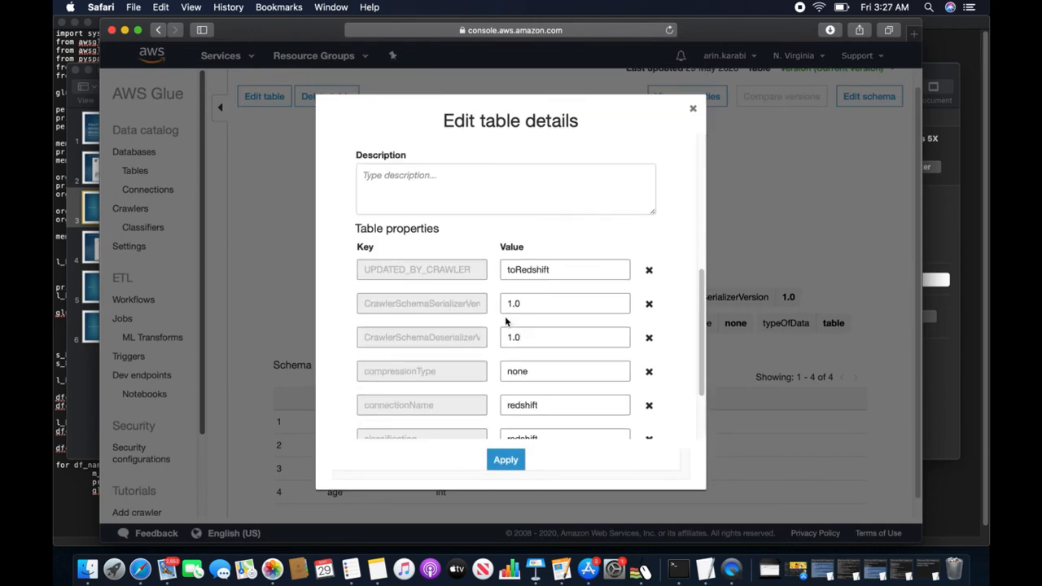
scroll(509, 322, down, 2)
click(693, 109)
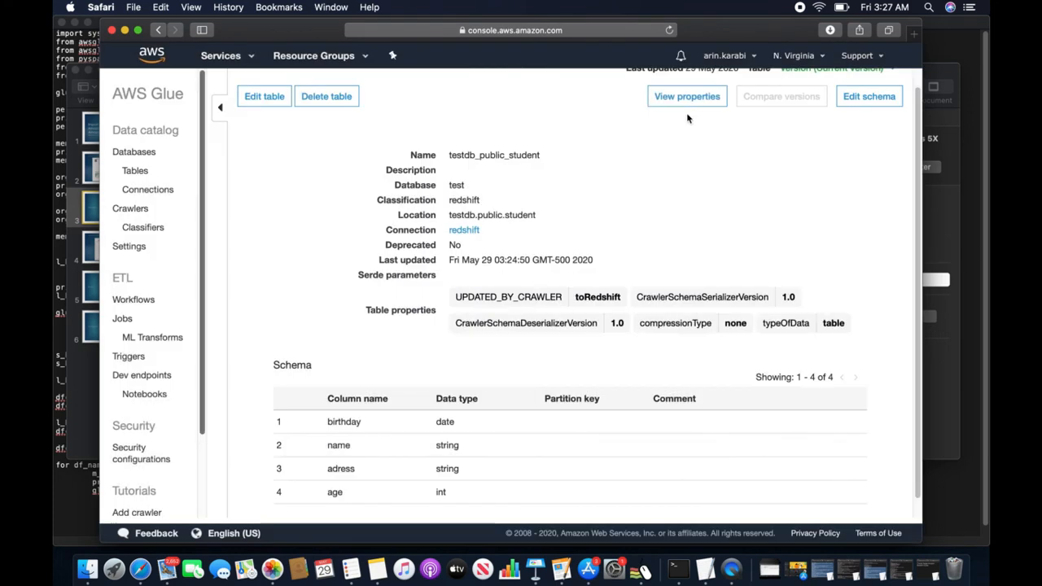
- Review the testdb_public_student table's full properties JSON, then close it
click(687, 99)
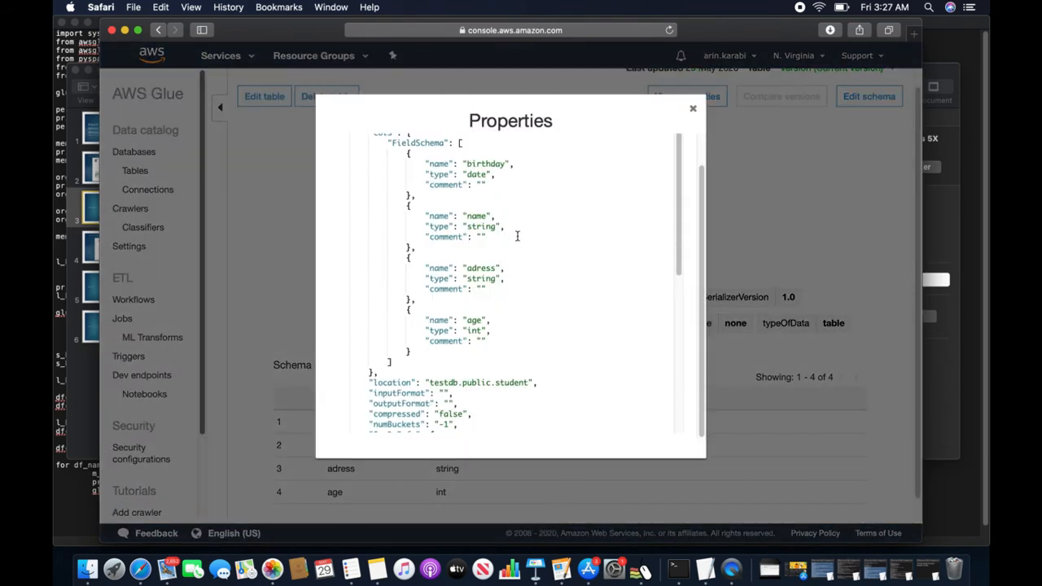
scroll(517, 236, down, 5)
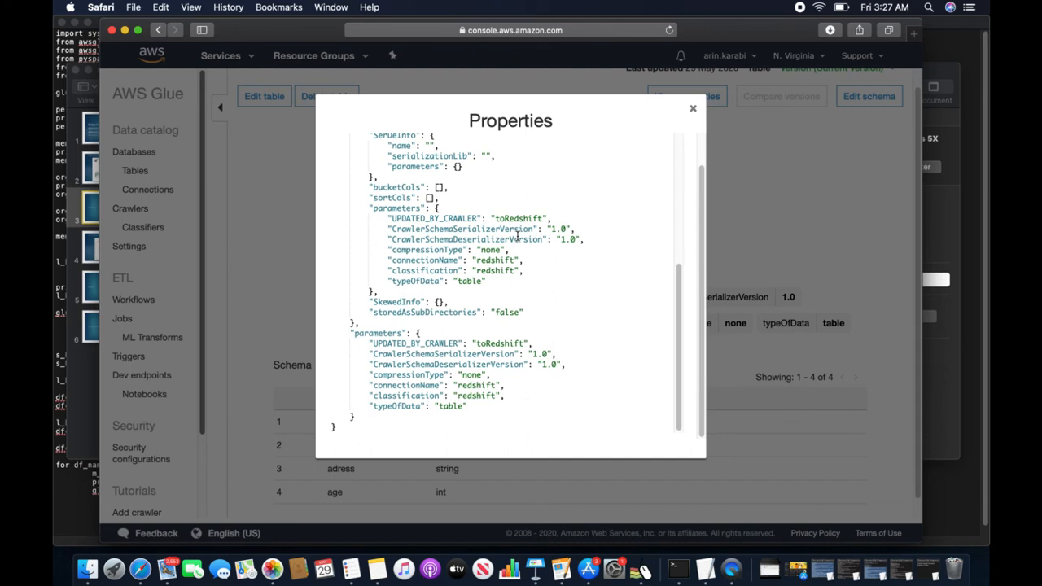
scroll(518, 236, up, 6)
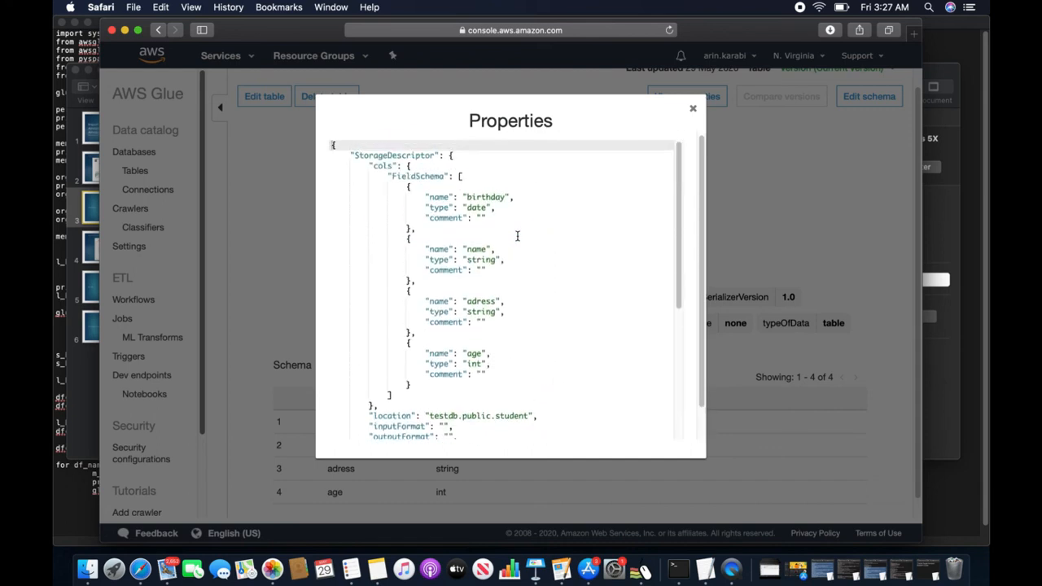
scroll(500, 281, down, 4)
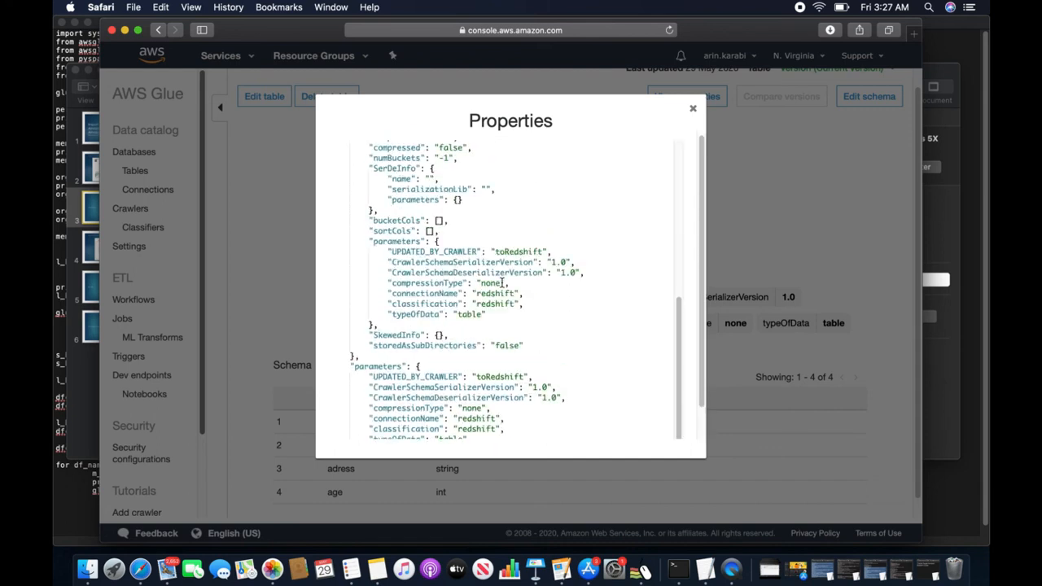
scroll(502, 321, down, 2)
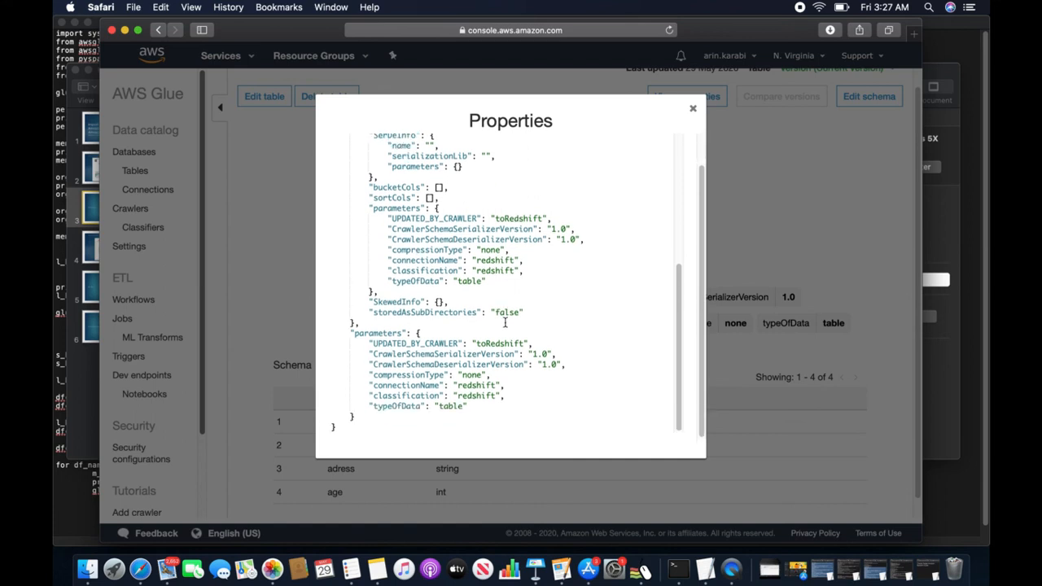
click(691, 111)
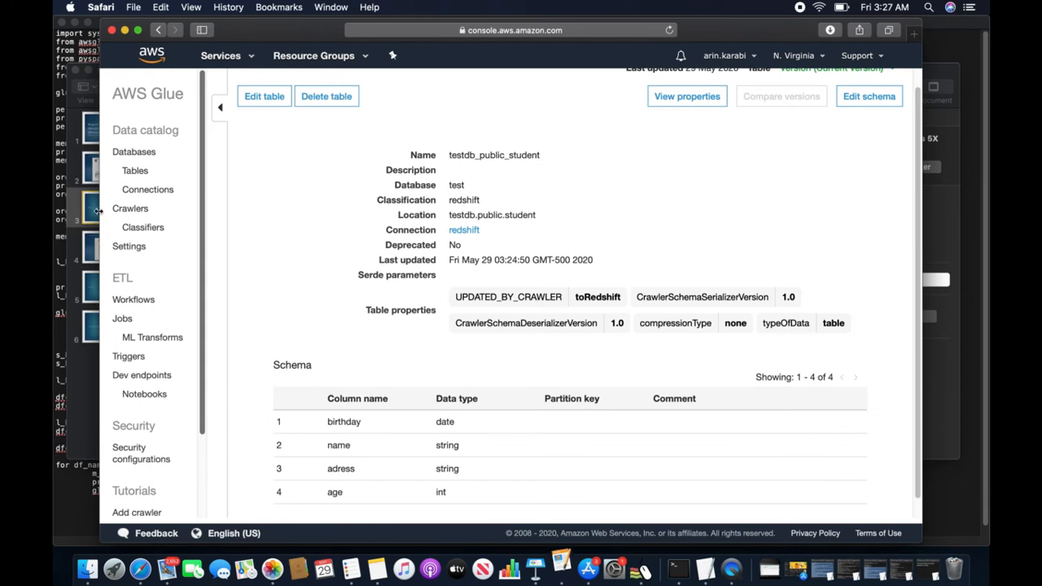
click(95, 281)
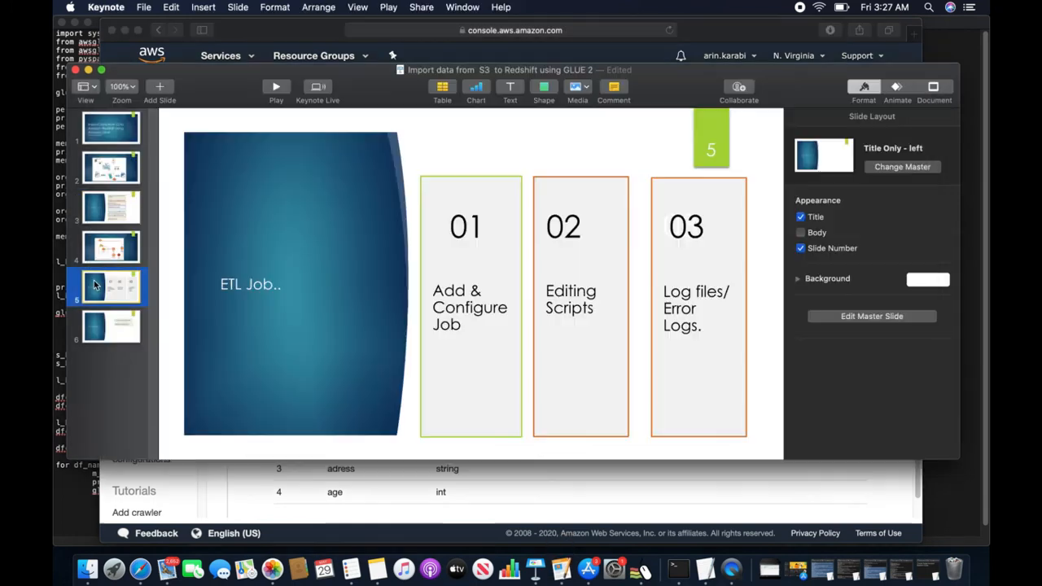
click(115, 213)
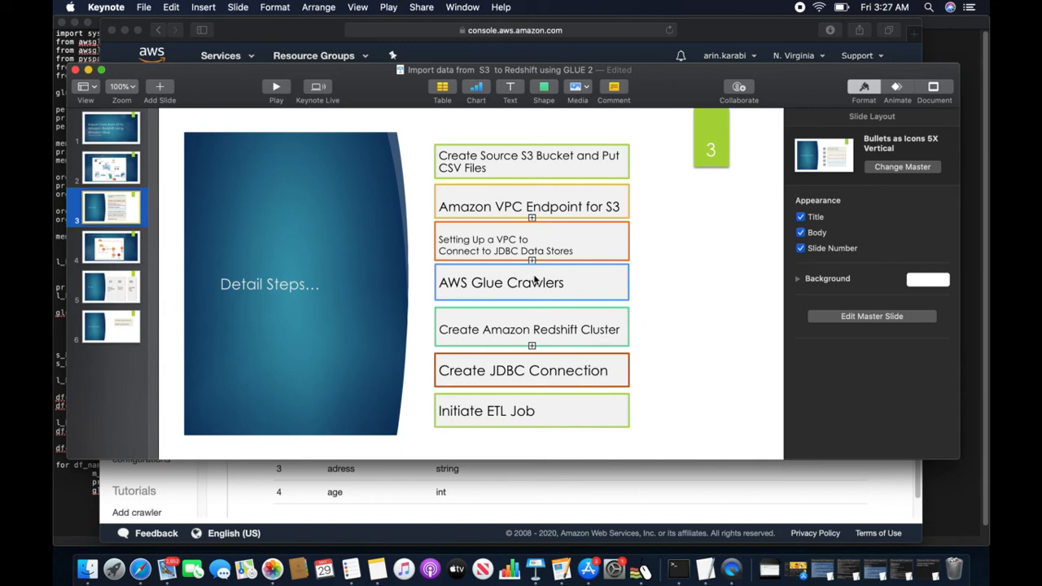
click(122, 295)
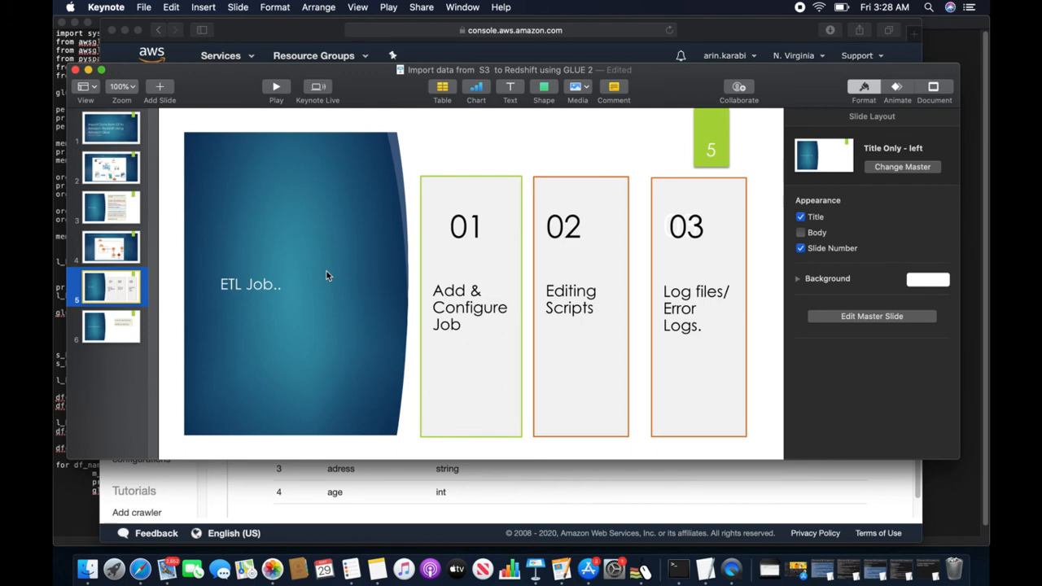
click(308, 38)
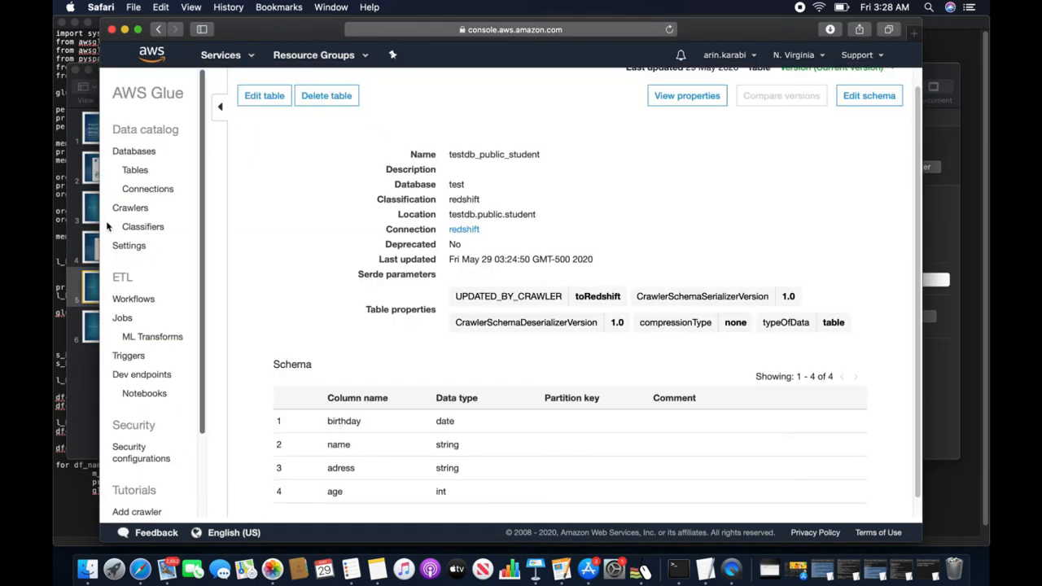
- Add a Glue job named s3toredshift with the AWSGlueServiceRole-s3toredshift IAM role
click(123, 319)
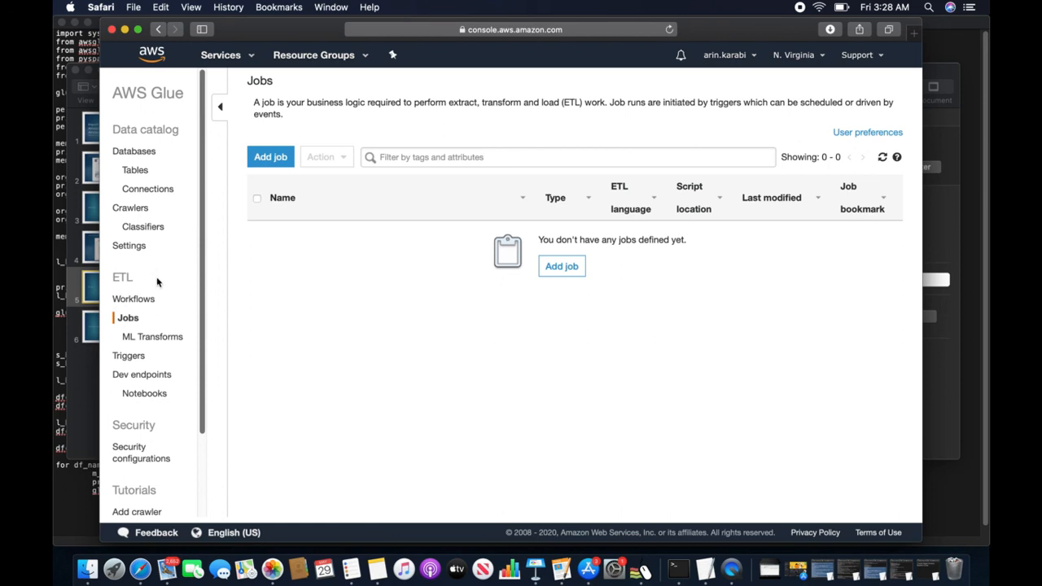
click(270, 157)
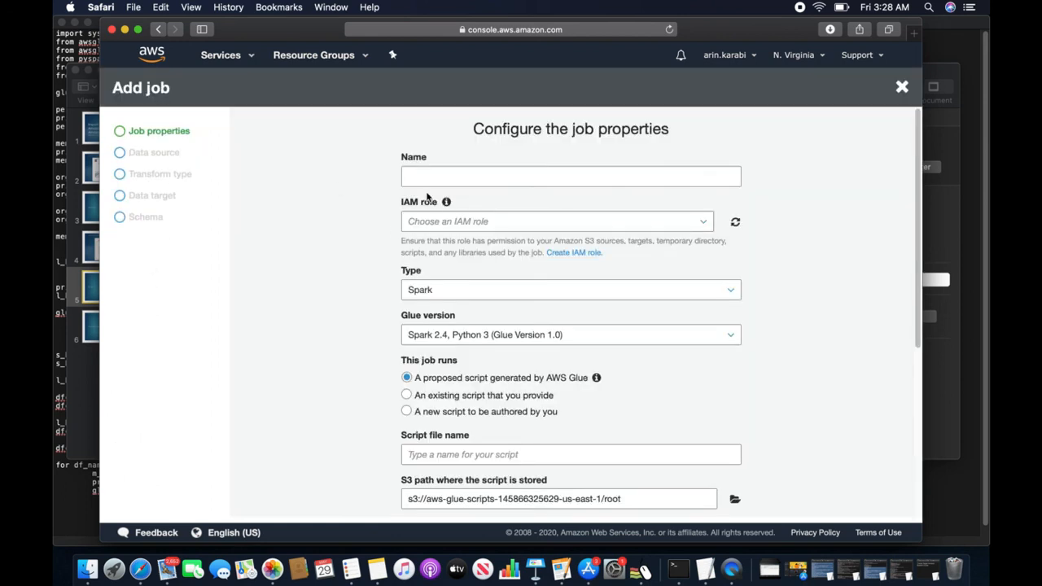
click(418, 177)
text(s)
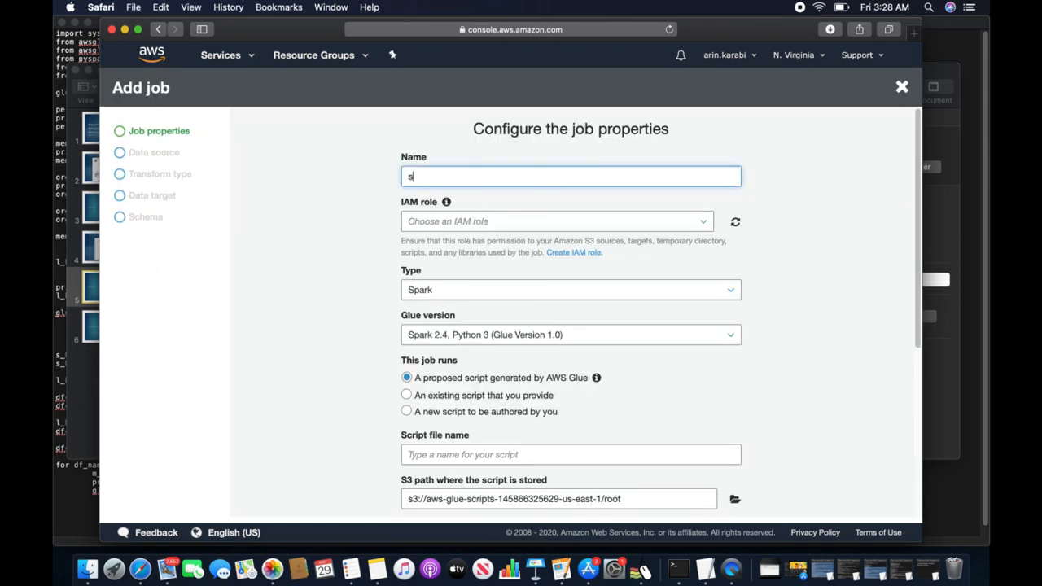
text(3toredshift)
click(431, 224)
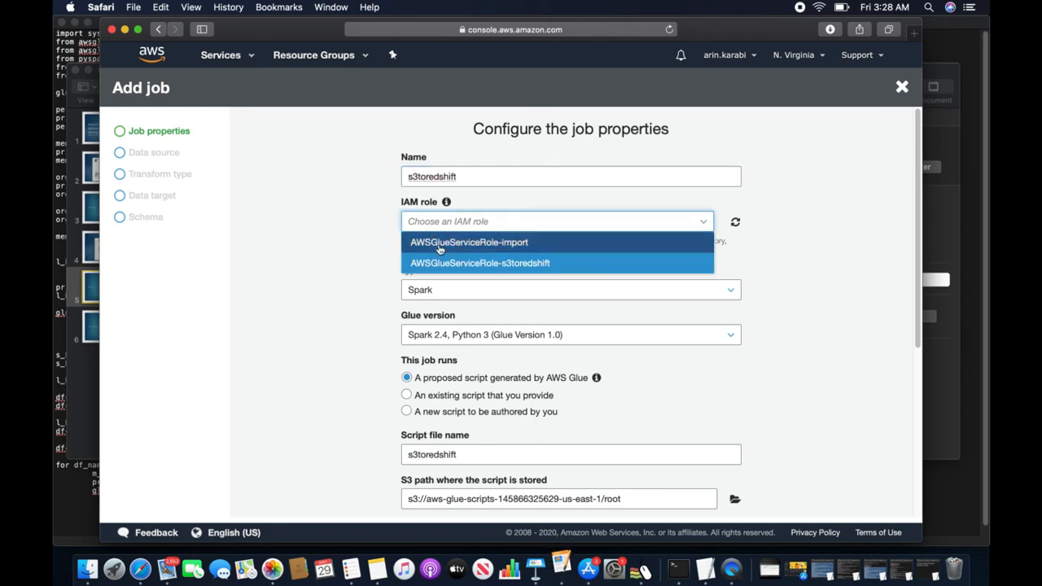
click(443, 265)
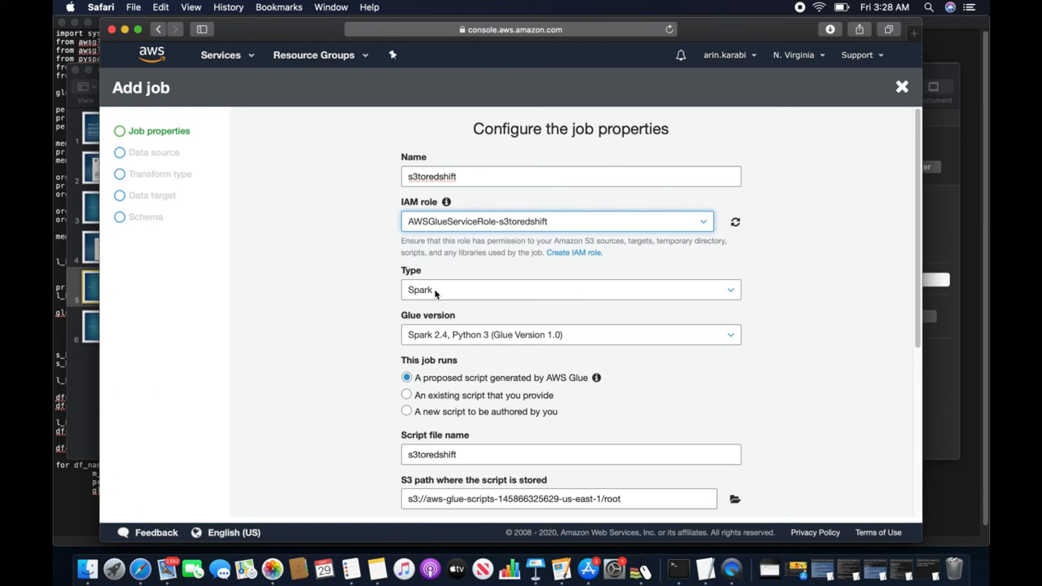
- Try the Python shell job type, then settle on Spark as the job type
click(435, 291)
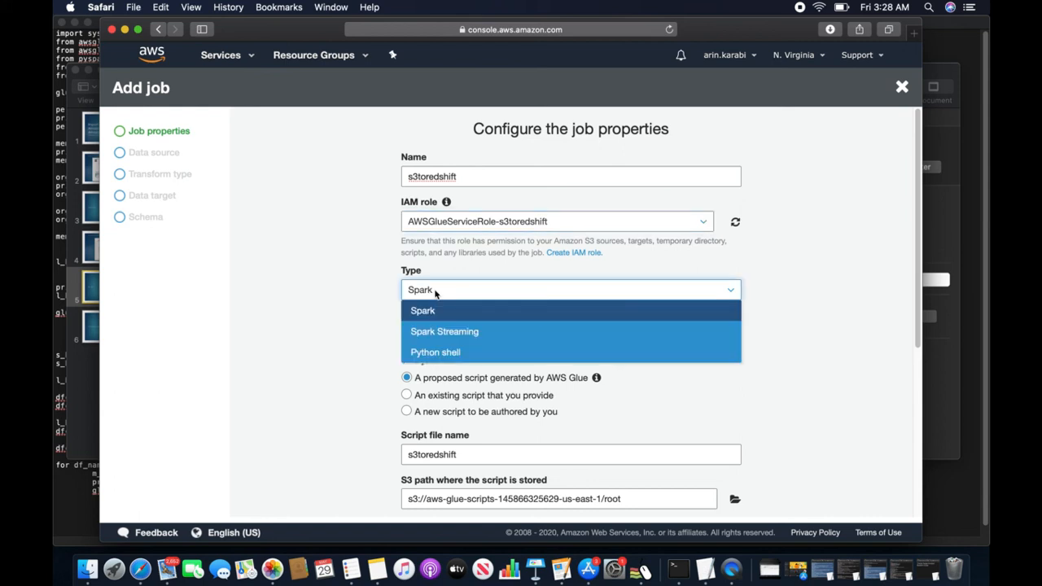
click(366, 320)
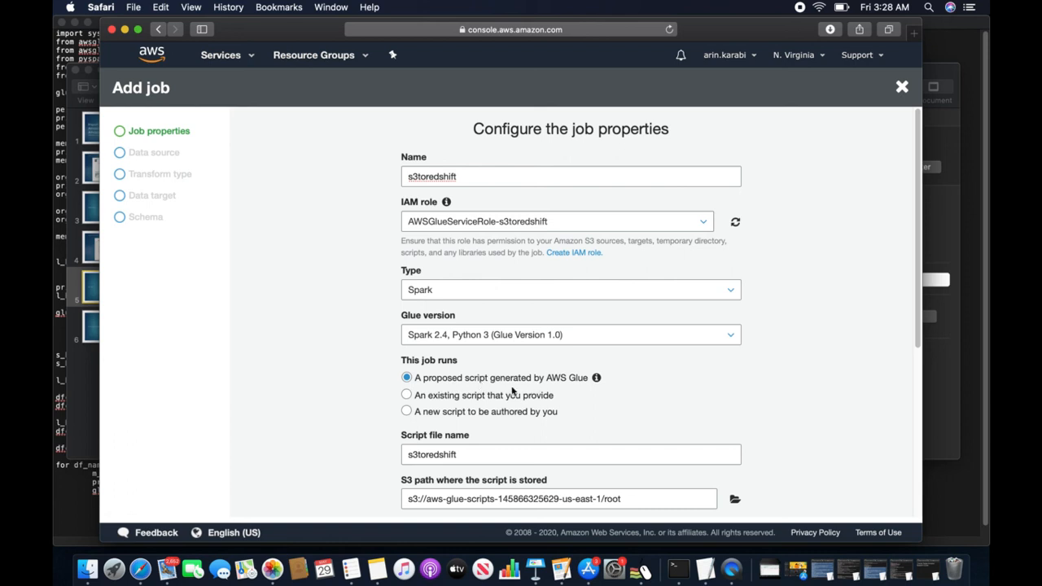
mouse_move(596, 378)
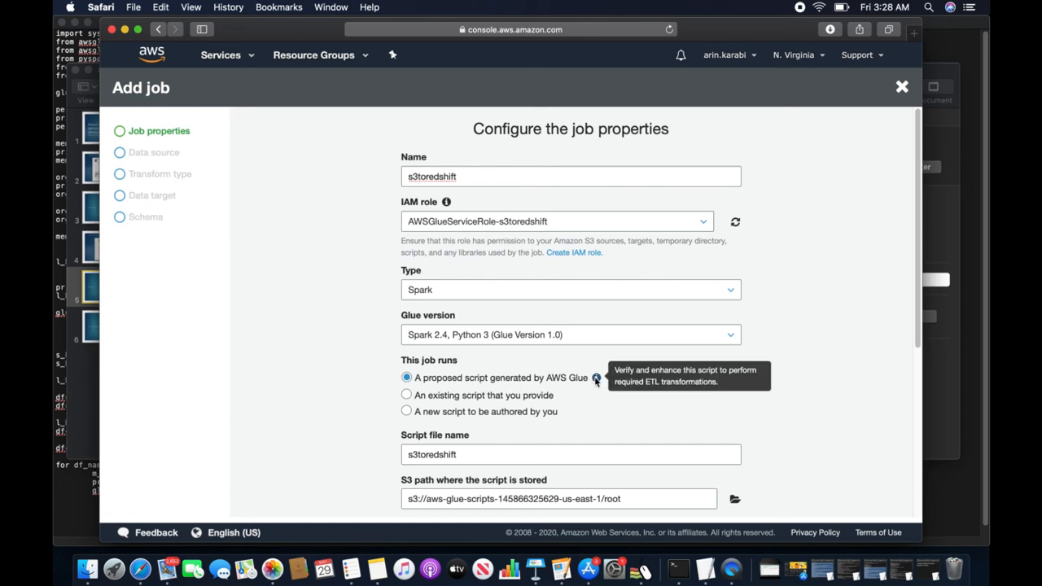
click(429, 291)
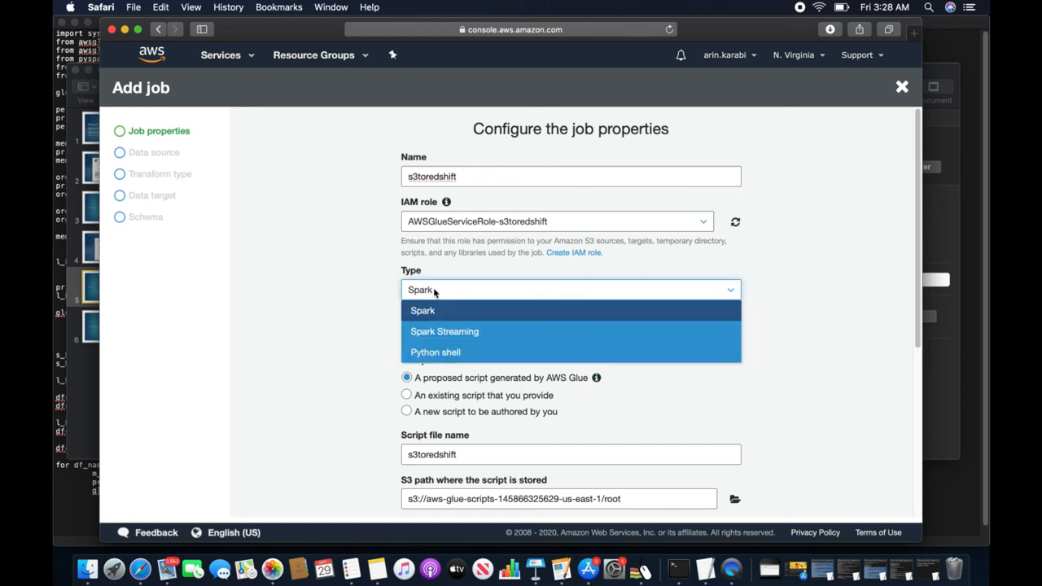
click(454, 351)
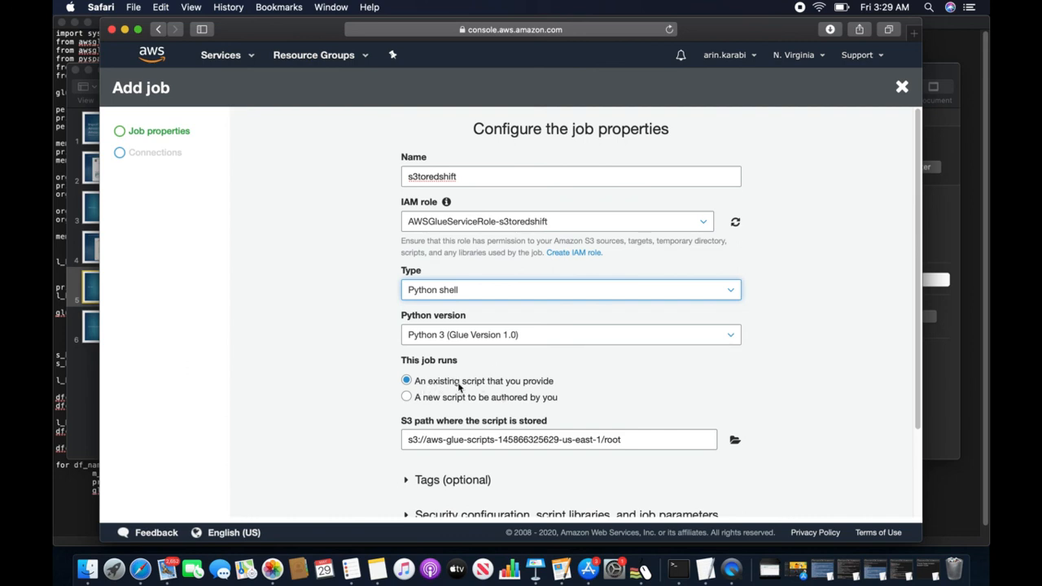
click(455, 291)
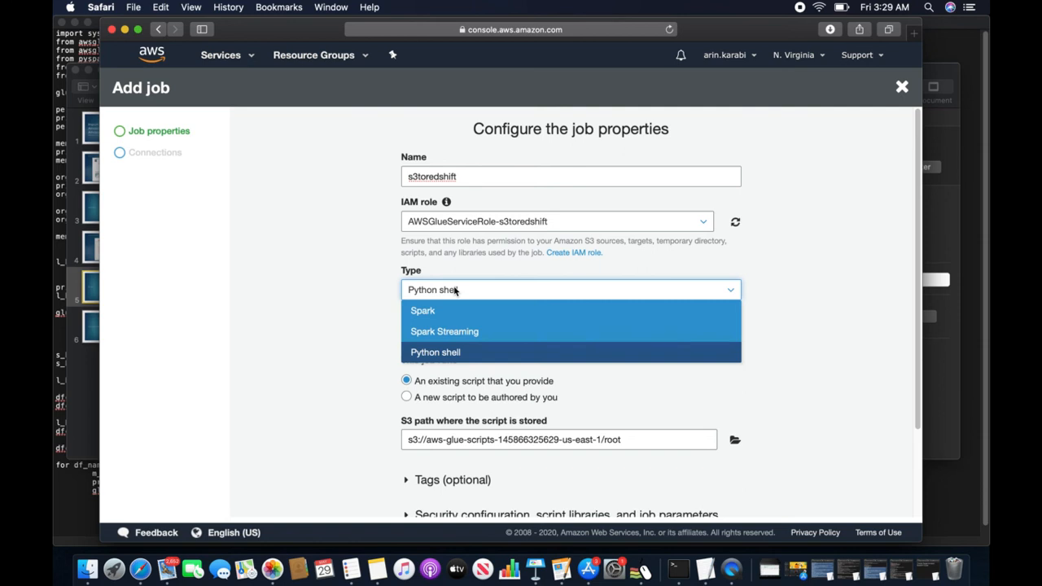
click(419, 311)
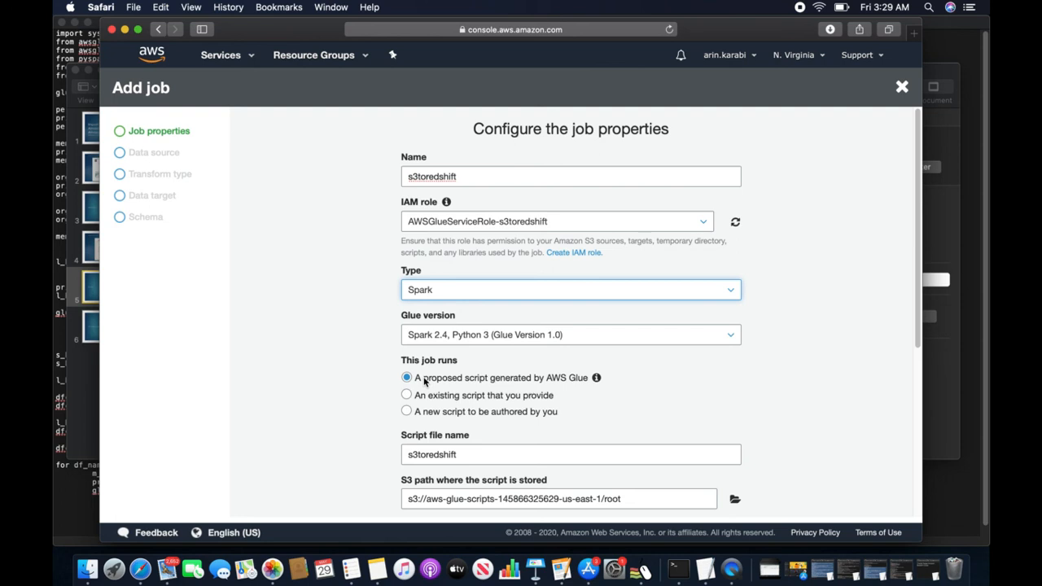
- In the job's advanced properties, set Job bookmark to Enable
scroll(500, 428, down, 4)
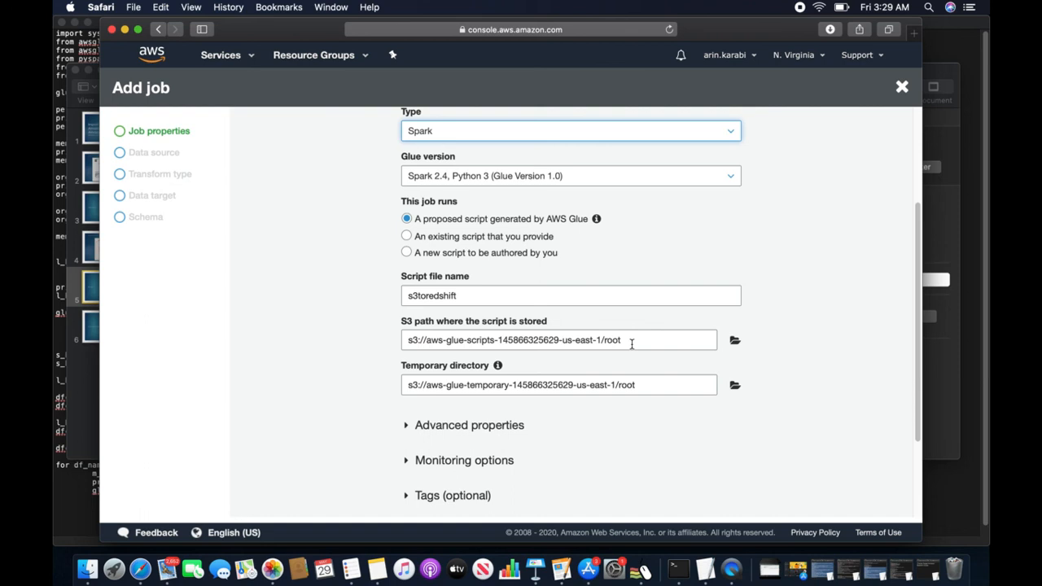
scroll(616, 362, up, 3)
scroll(616, 386, down, 5)
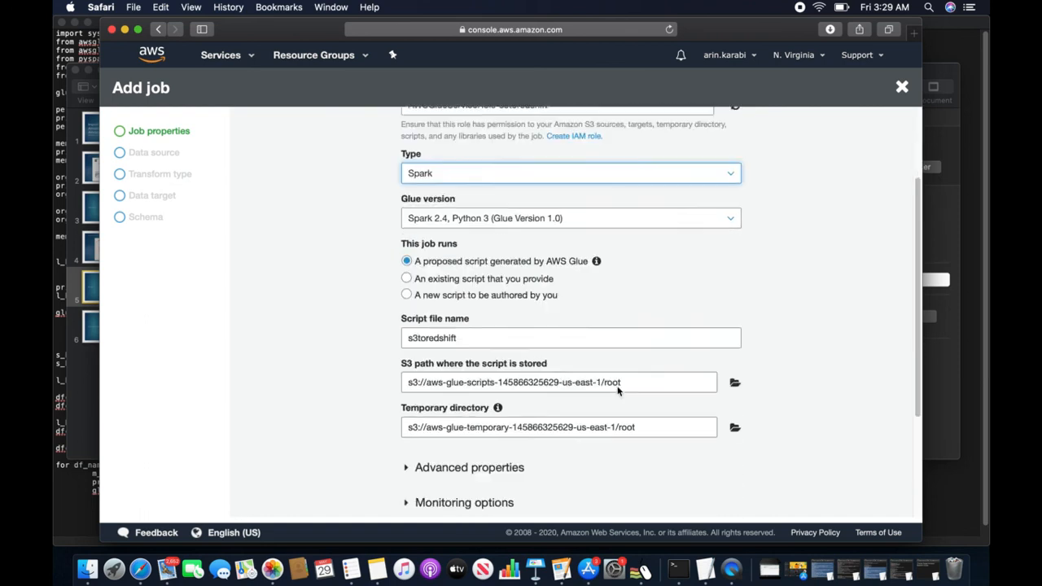
click(407, 301)
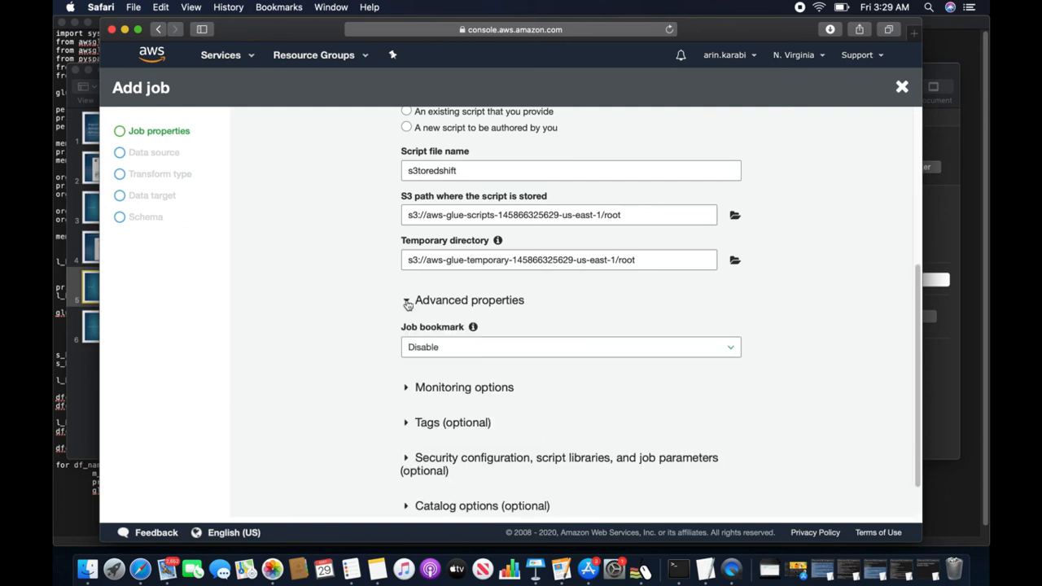
click(455, 346)
click(454, 392)
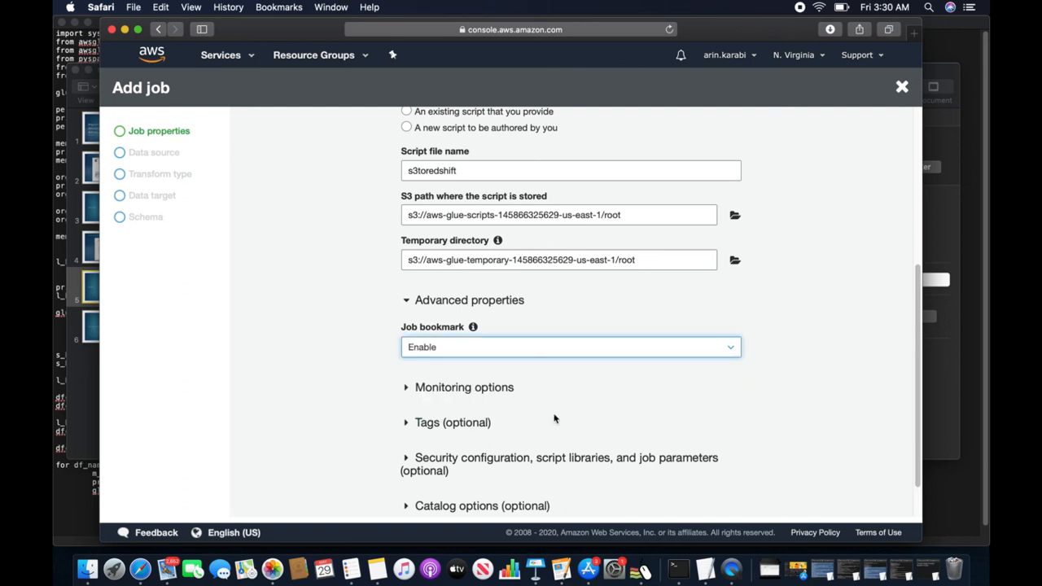
scroll(564, 435, up, 5)
scroll(563, 438, down, 6)
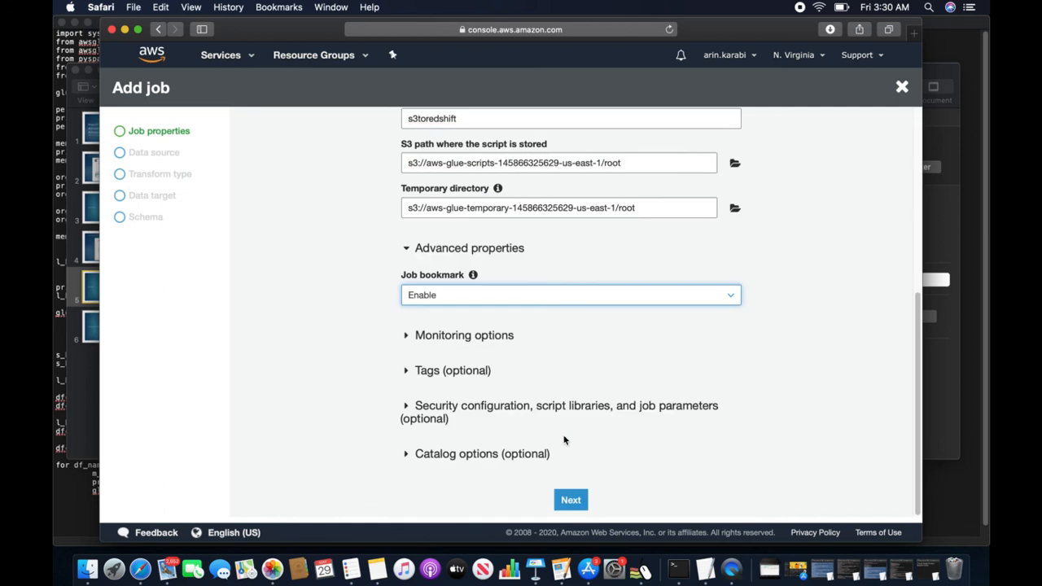
- Set student_csv as the job source, Change schema as the transform, and testdb_public_student as target
click(573, 502)
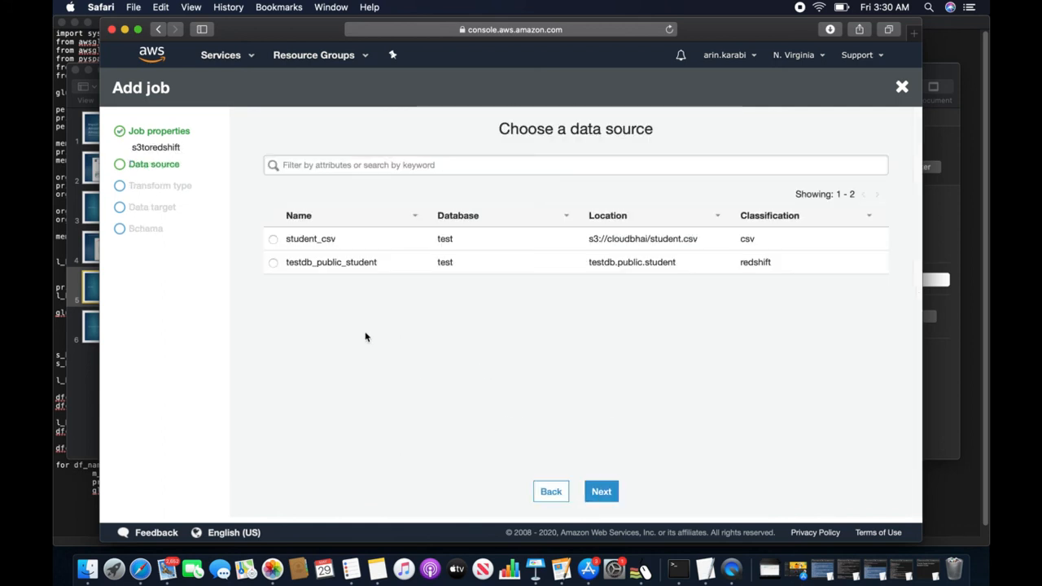
click(274, 240)
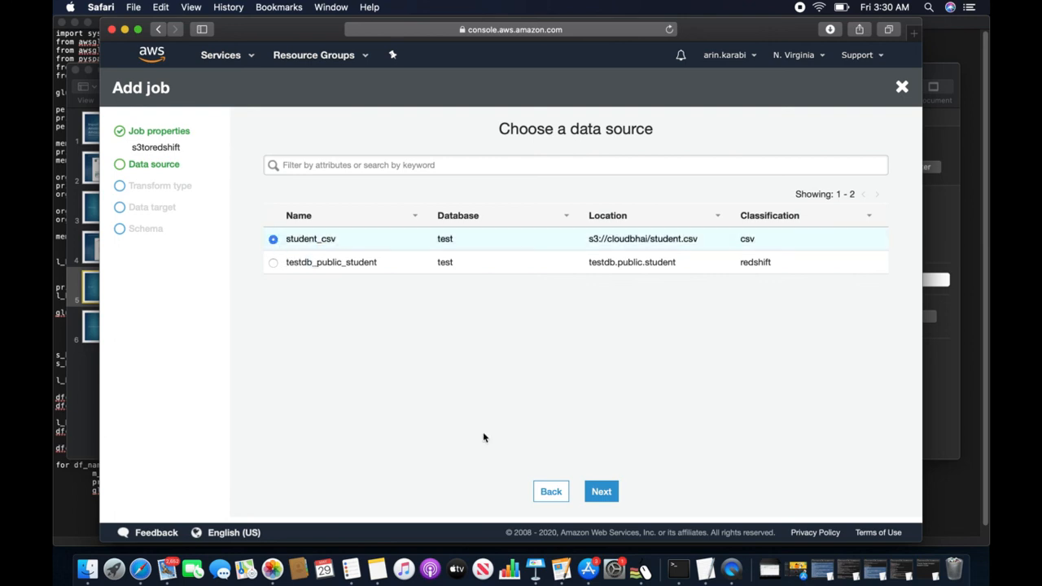
click(609, 493)
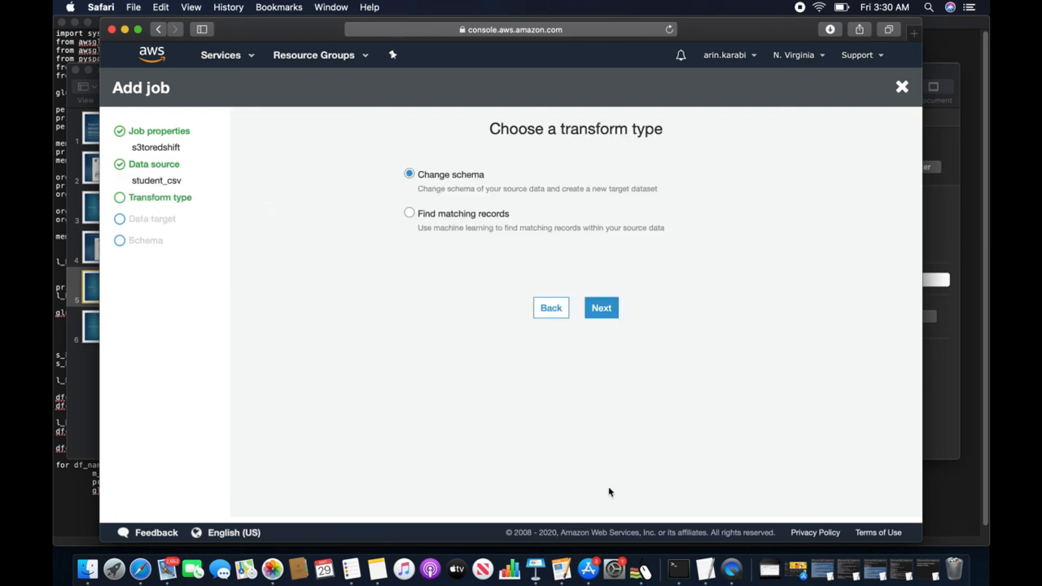
click(431, 214)
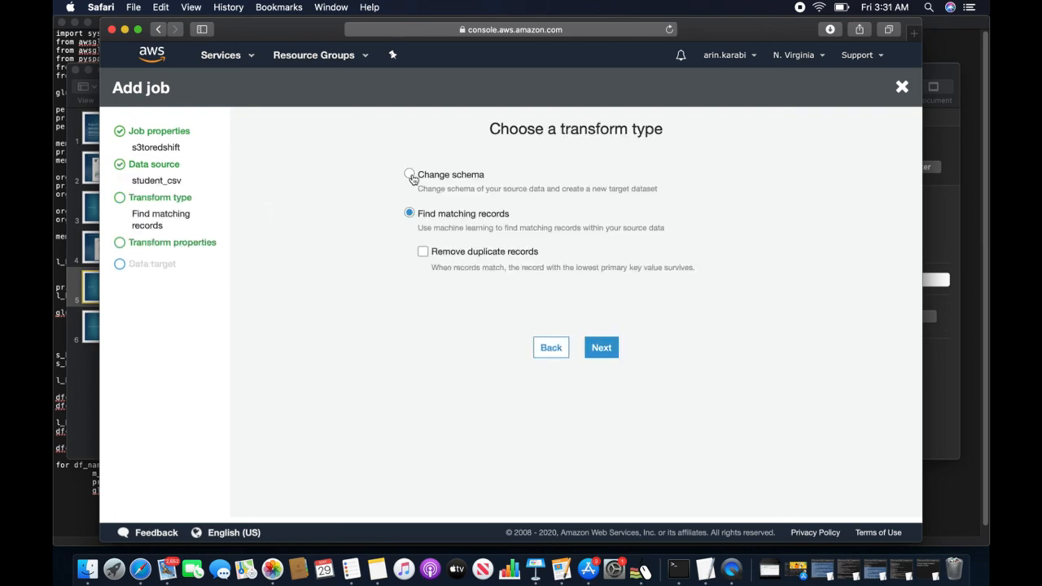
click(411, 176)
click(602, 307)
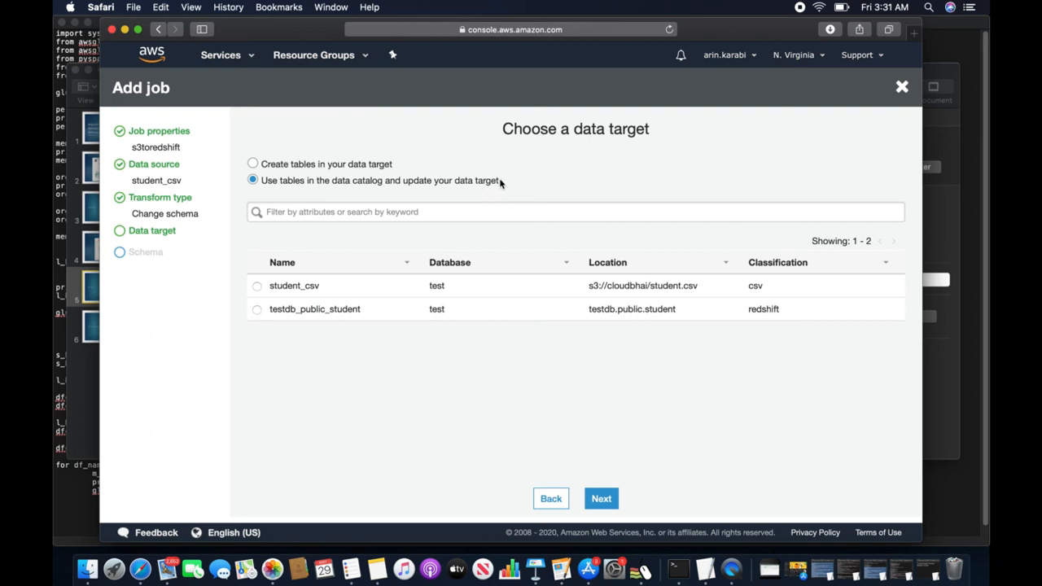
click(258, 309)
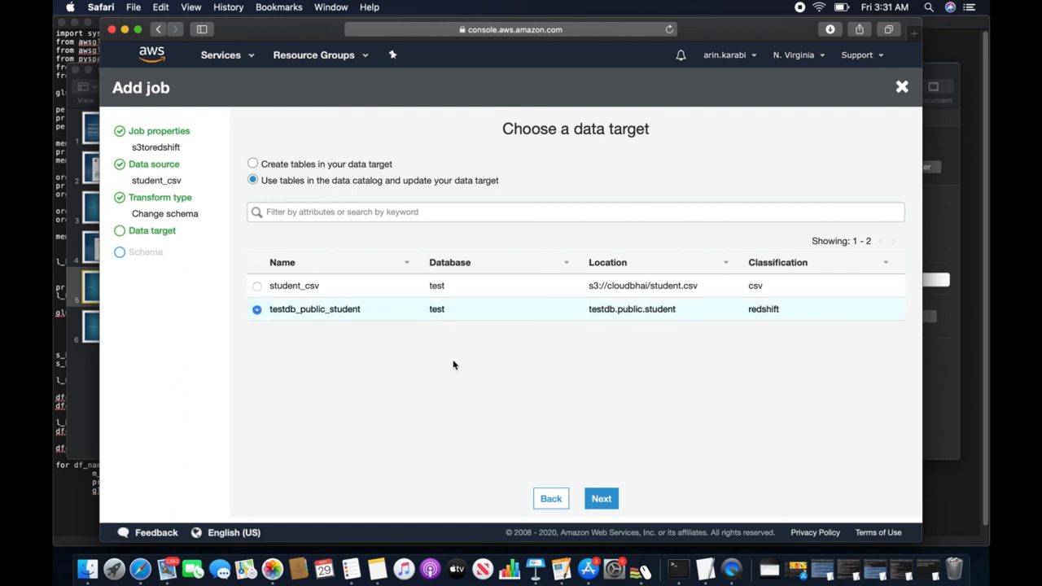
- Keep the default column mappings and save the s3toredshift job's generated Python script
click(601, 499)
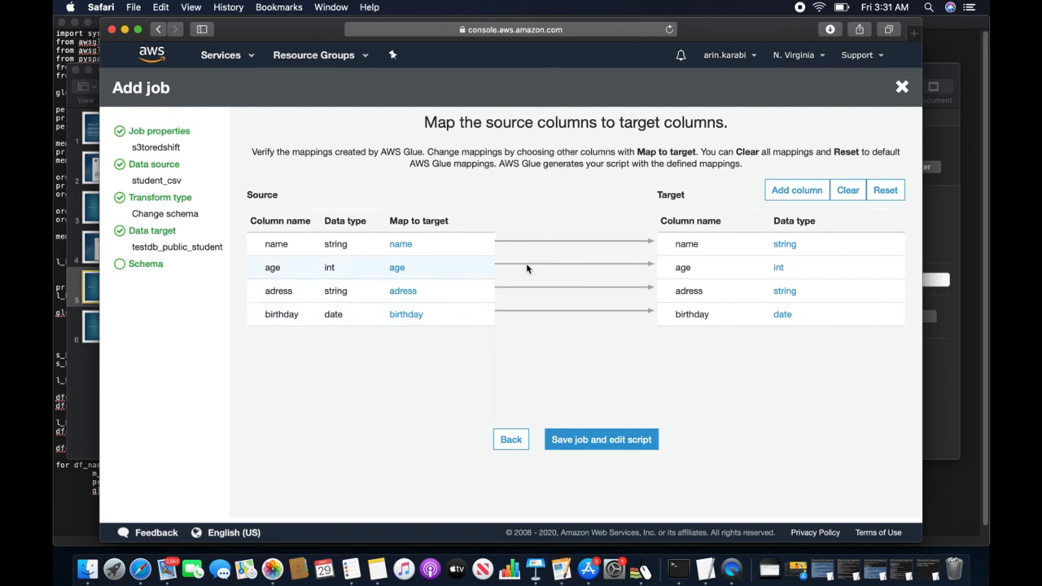
click(590, 446)
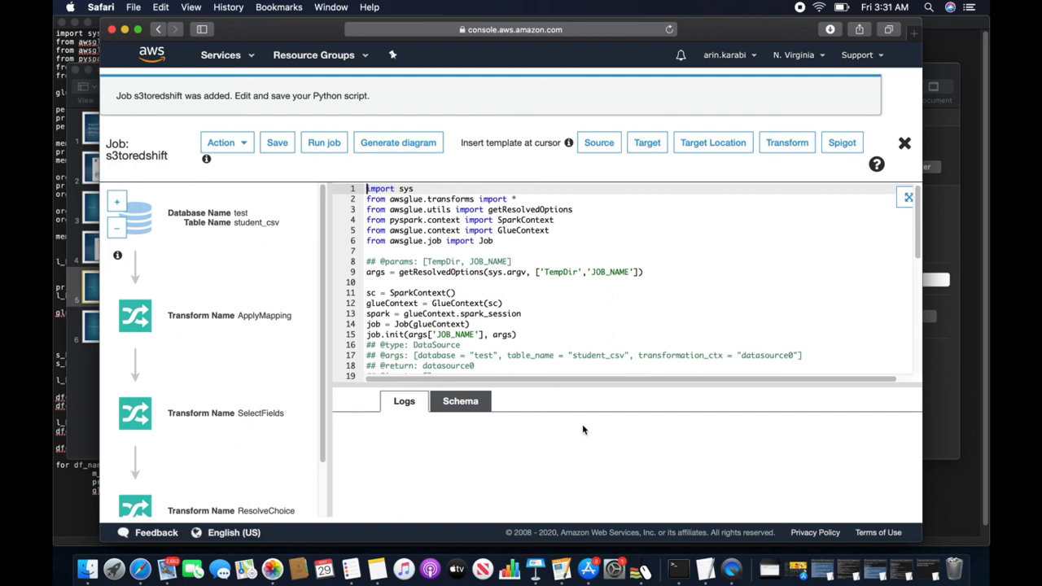
click(278, 151)
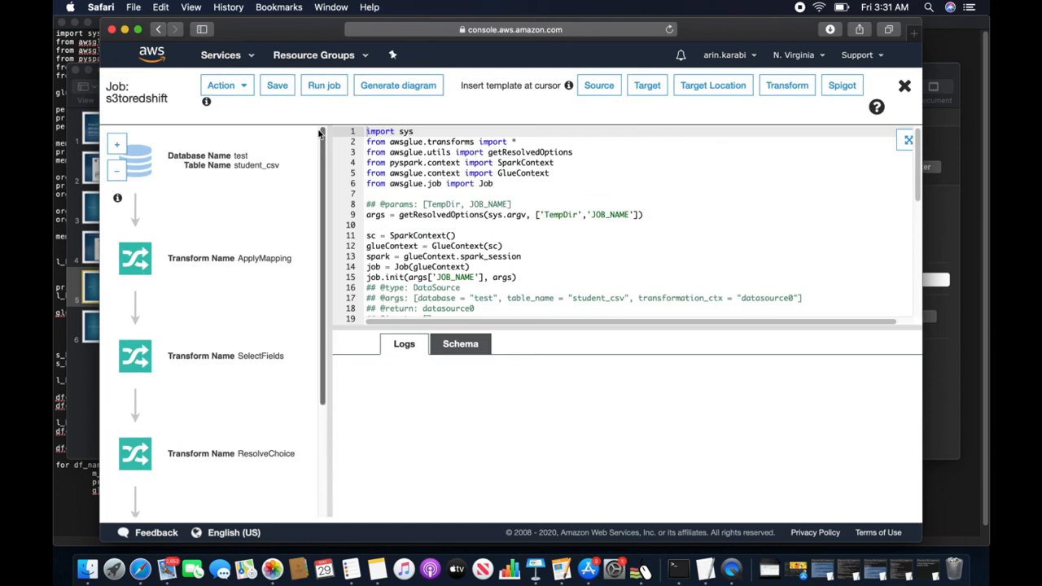
- Start a run of the s3toredshift job, then close the script editor
click(318, 85)
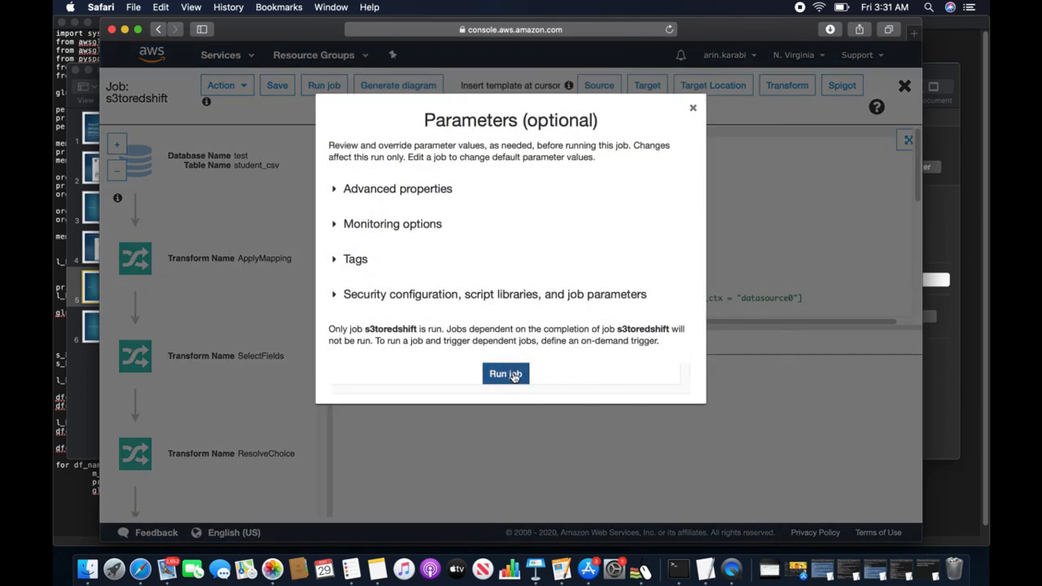
click(508, 373)
click(904, 86)
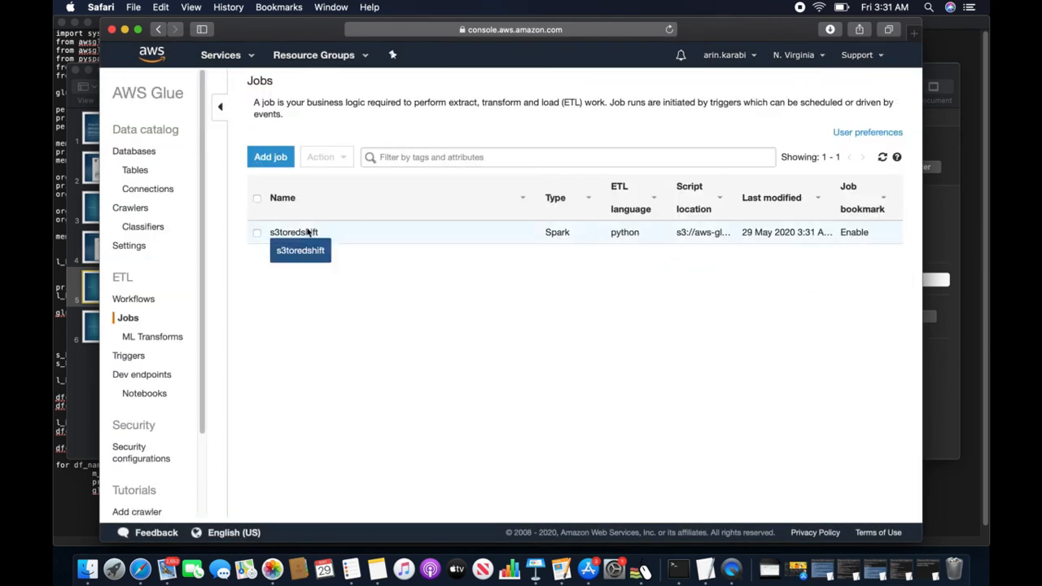
- Watch s3toredshift's enlarged run history until the run shows Succeeded, then bring up the services list
click(257, 234)
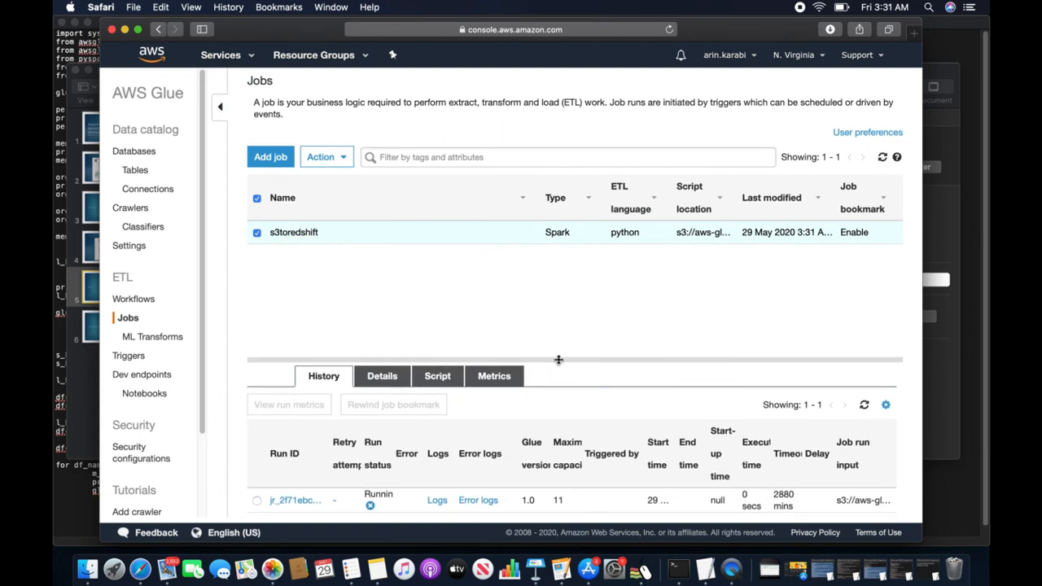
drag(558, 361, 562, 273)
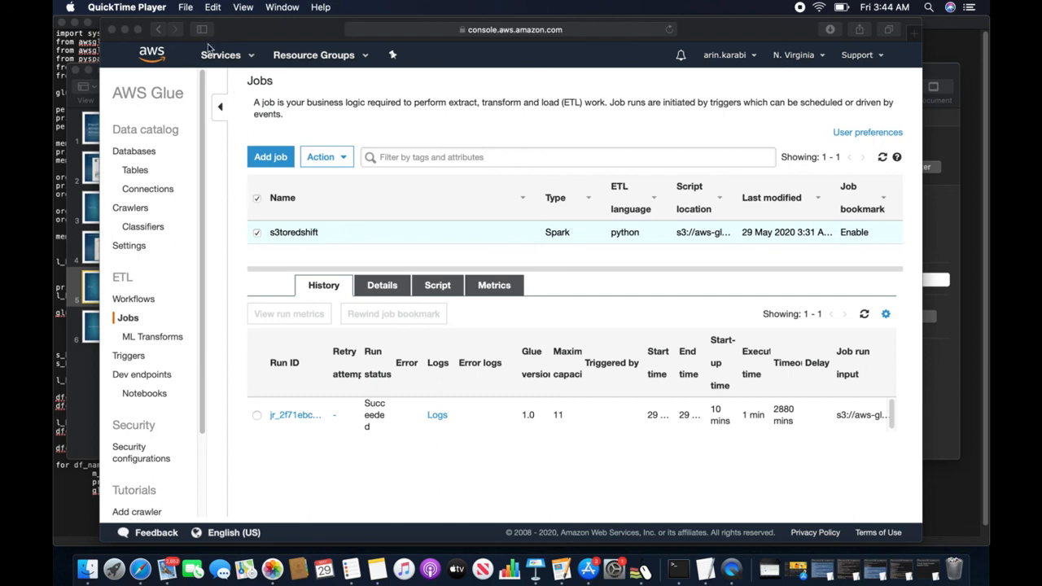
click(251, 64)
click(252, 63)
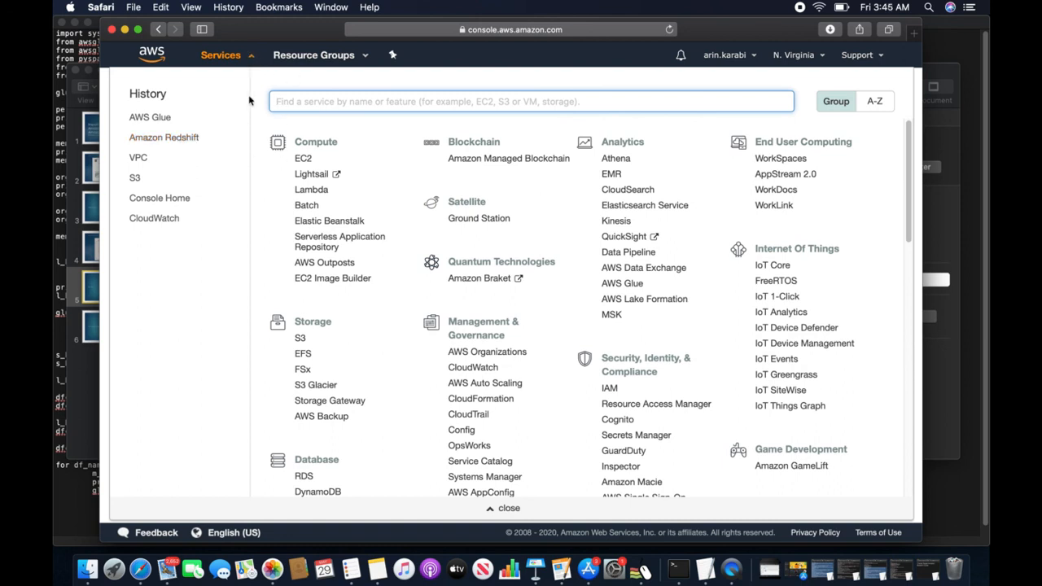
- View the s3toredshift run's CloudWatch logs and log groups, then go to the Amazon Redshift console
click(162, 119)
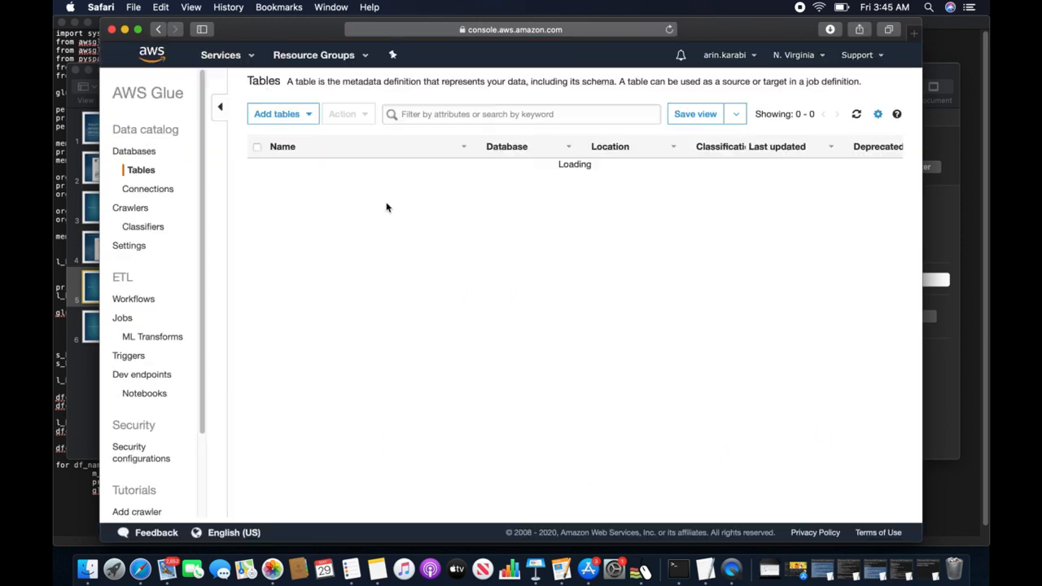
click(128, 317)
click(257, 233)
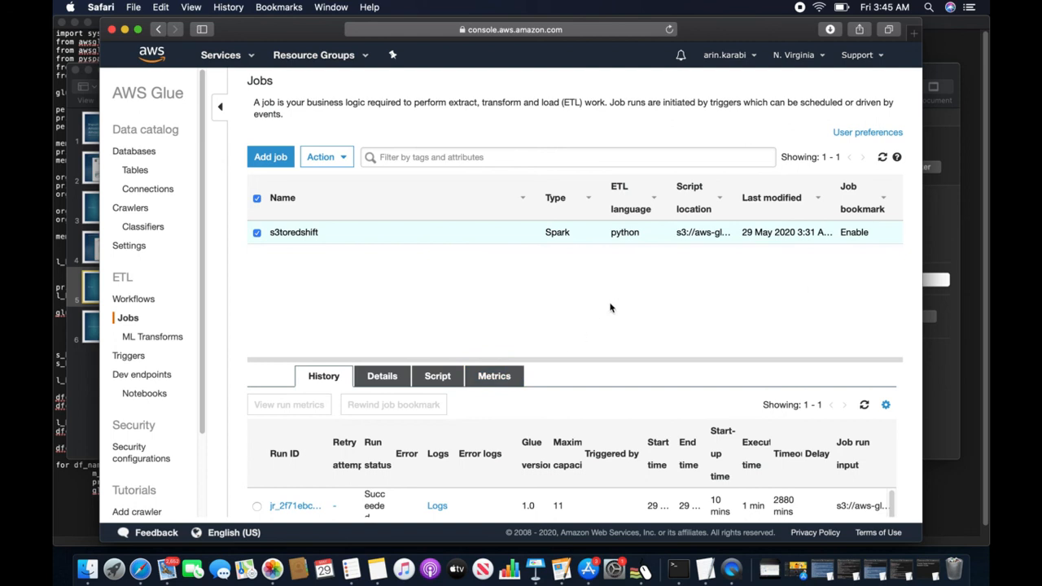
click(437, 505)
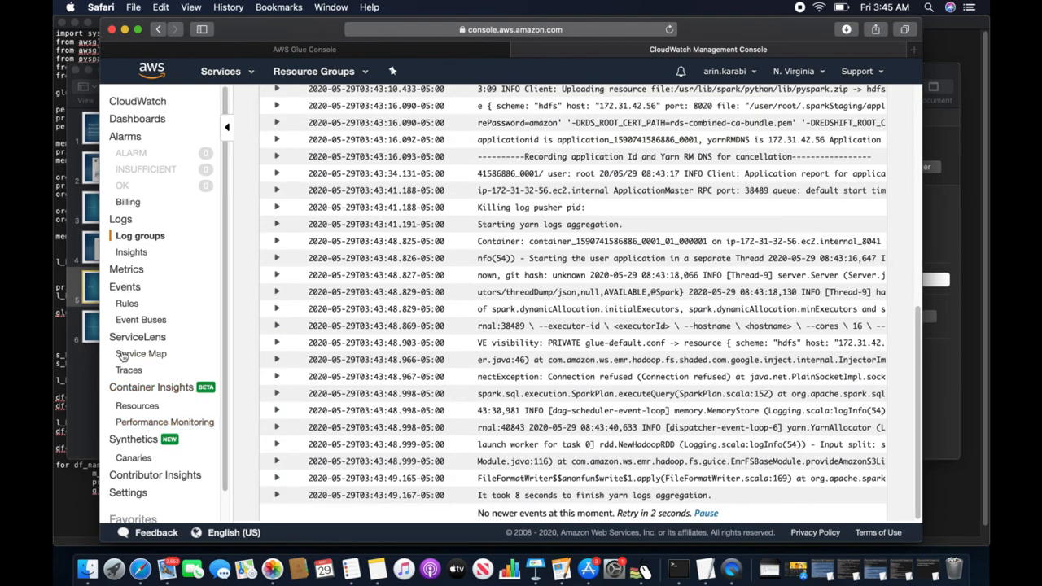
click(140, 238)
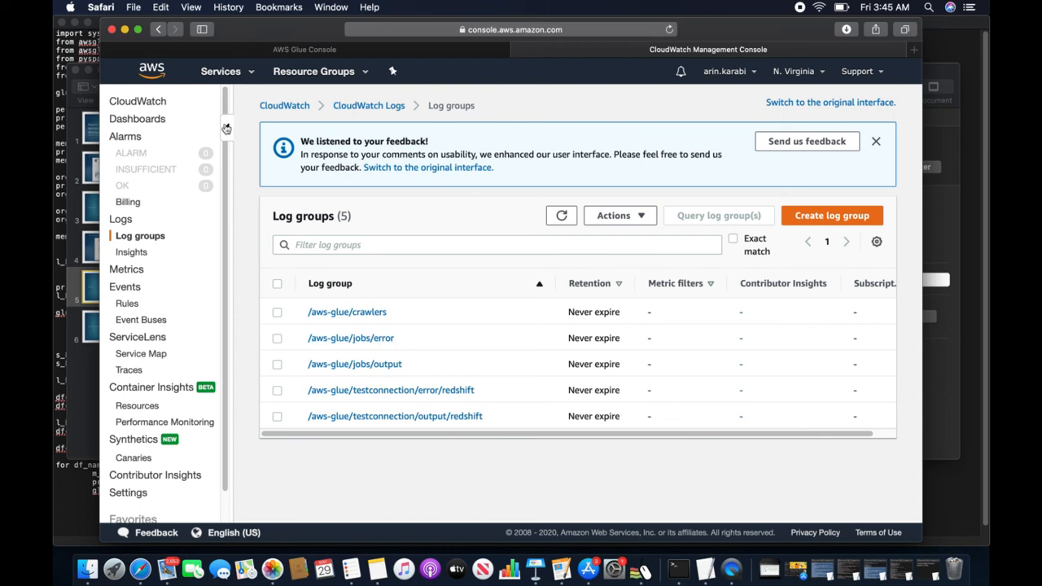
click(252, 74)
click(159, 180)
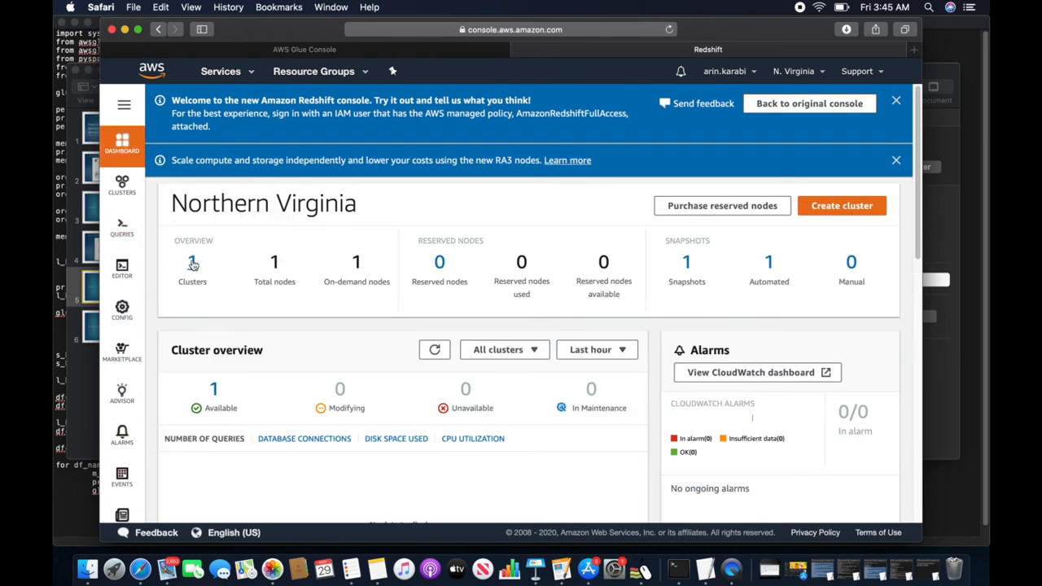
- Open the query editor for redshift-cluster-1
click(193, 264)
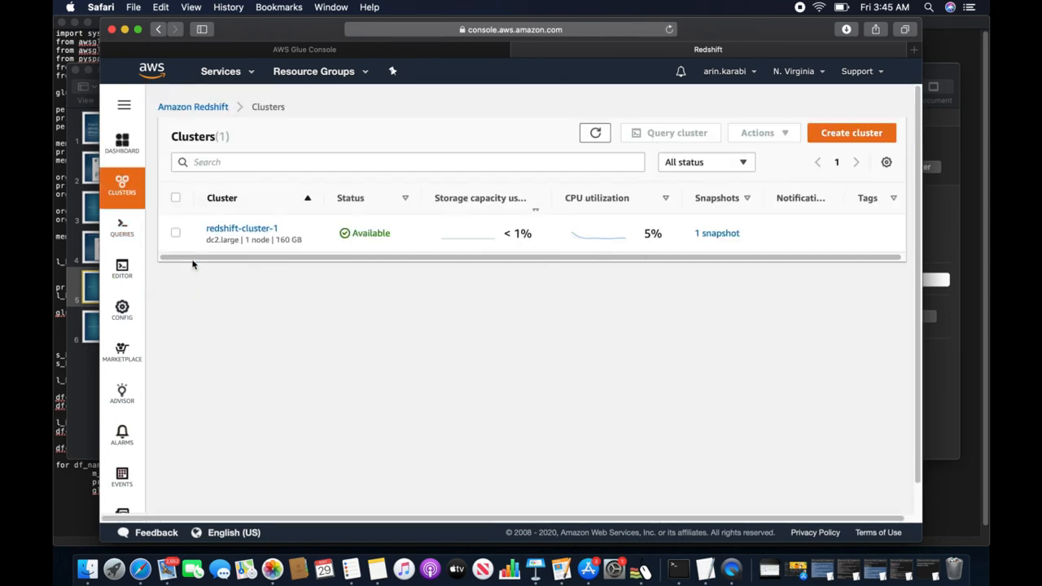
click(231, 231)
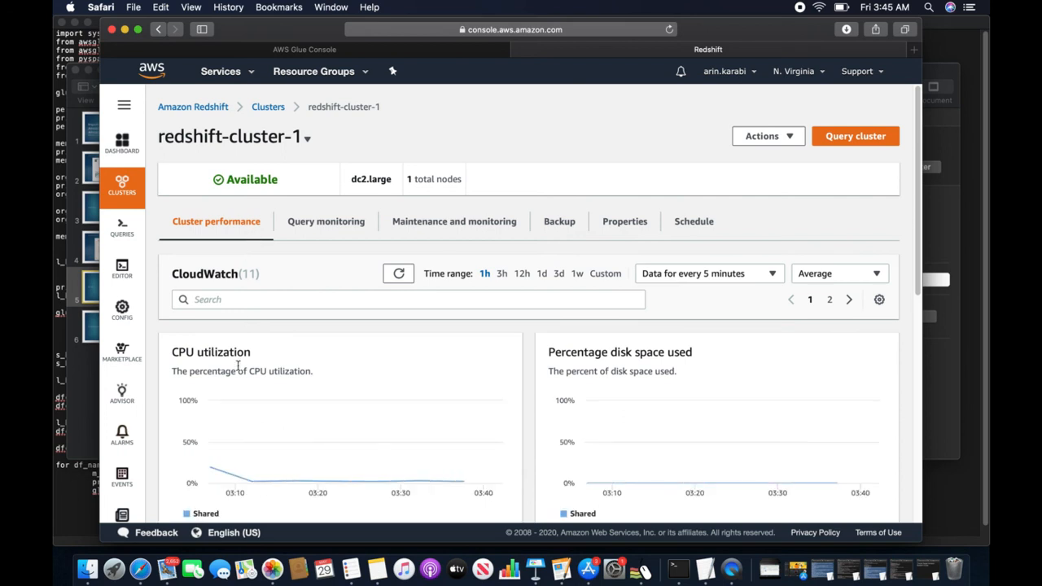
click(122, 268)
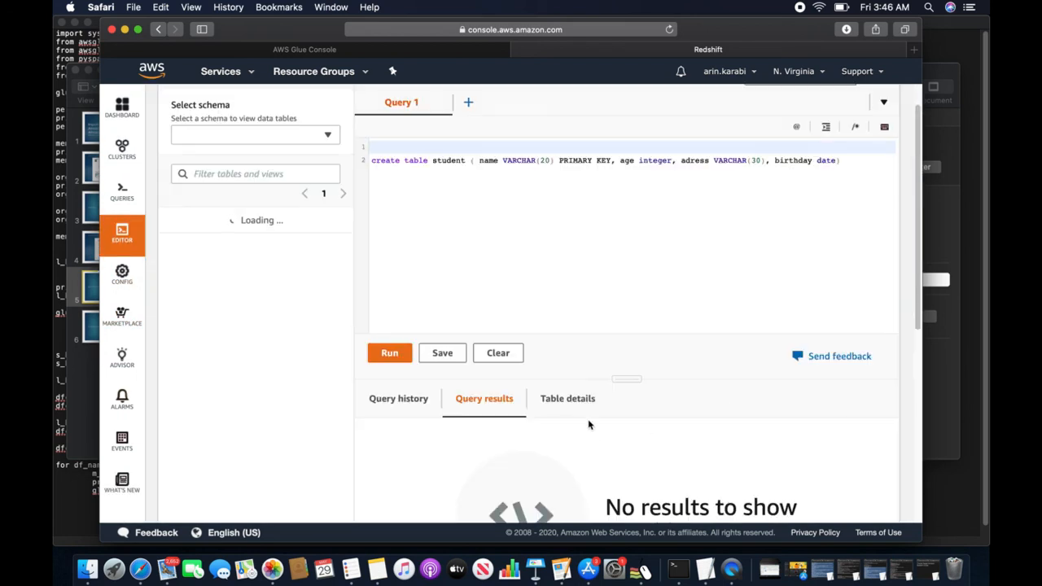
- Preview the public schema's student table, showing loaded rows A through D
click(279, 141)
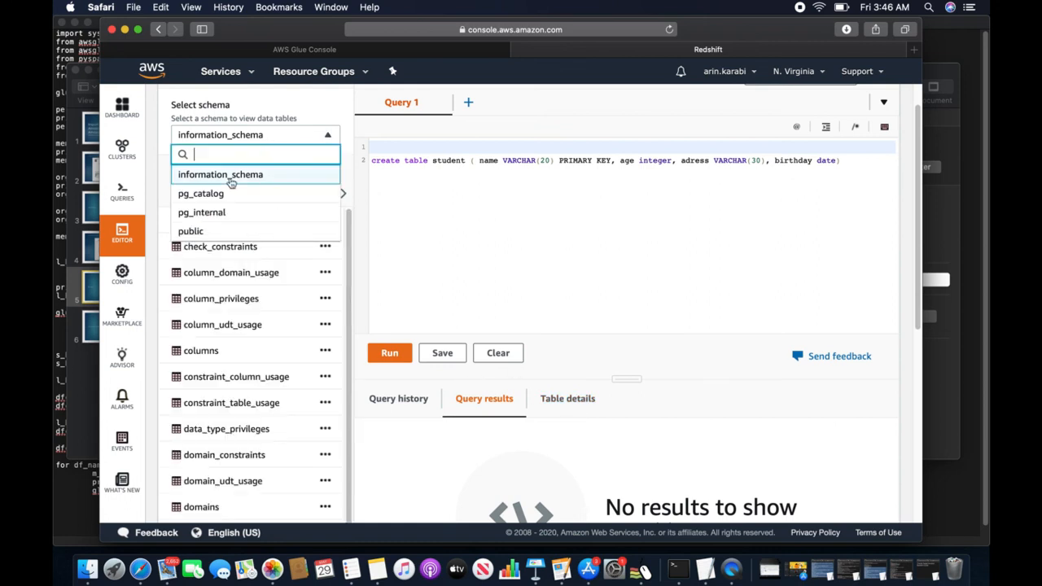
click(203, 237)
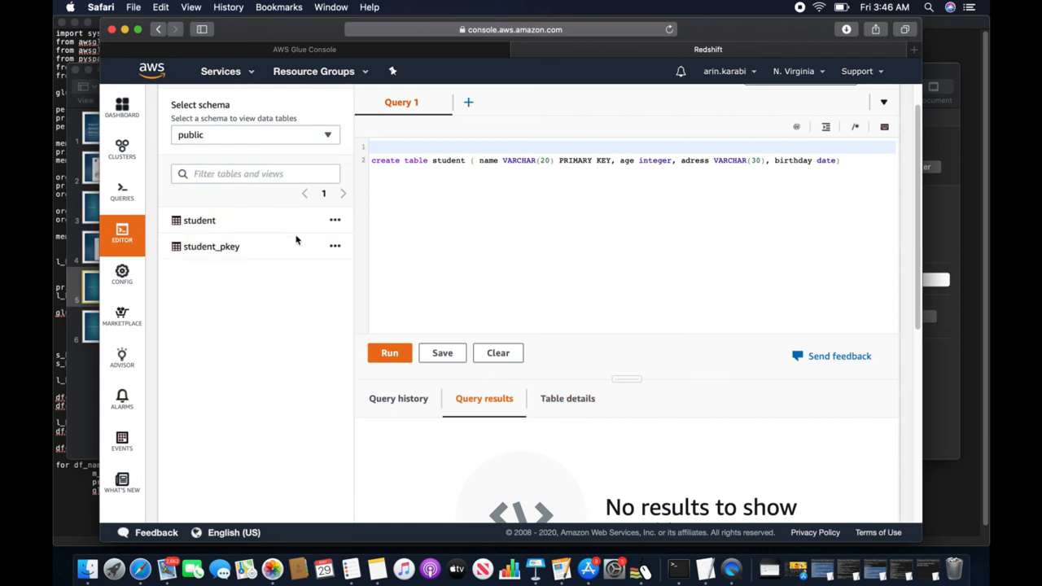
click(201, 224)
scroll(620, 381, down, 2)
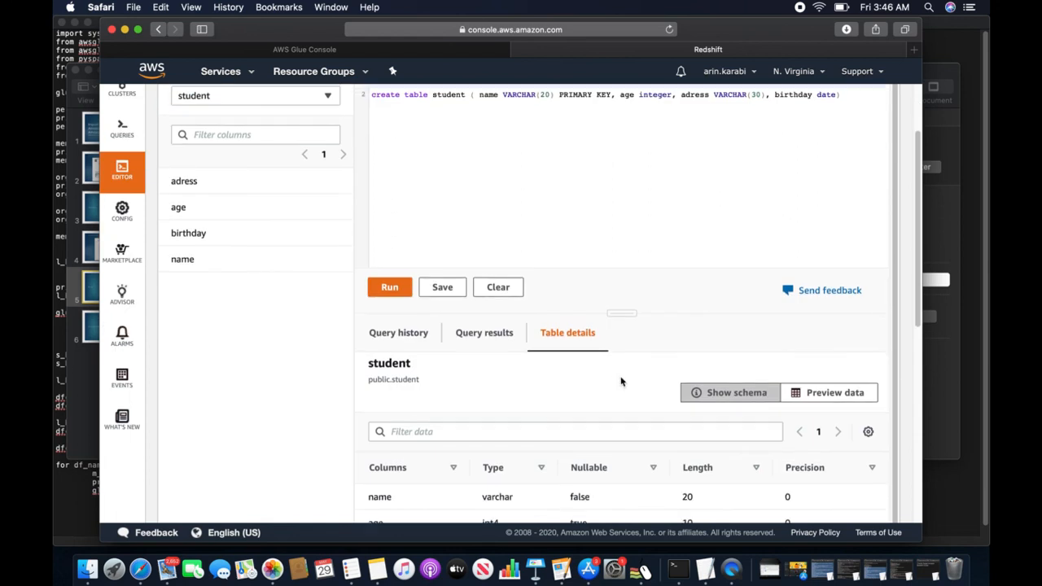
scroll(620, 381, down, 2)
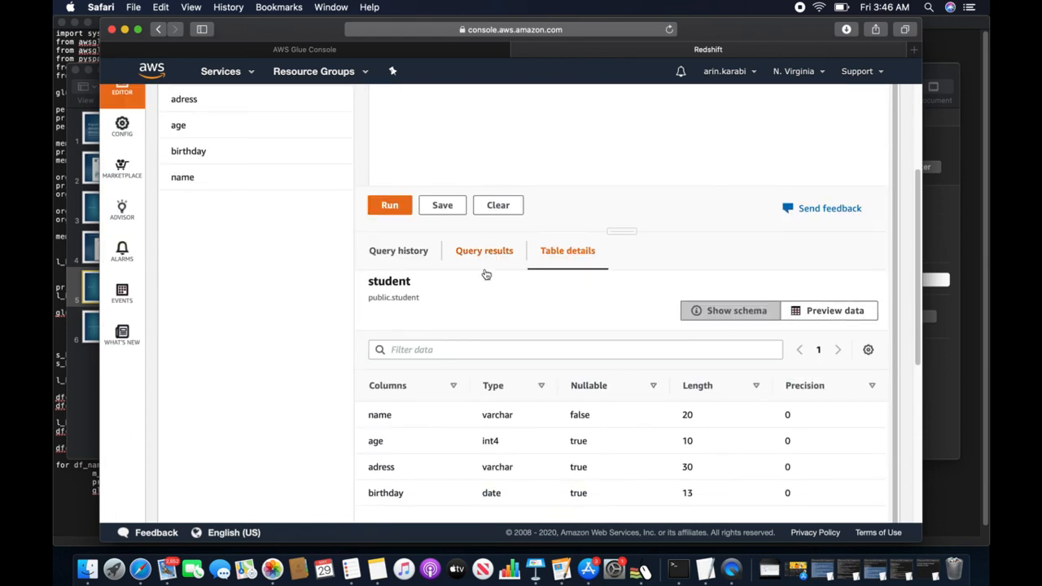
click(807, 314)
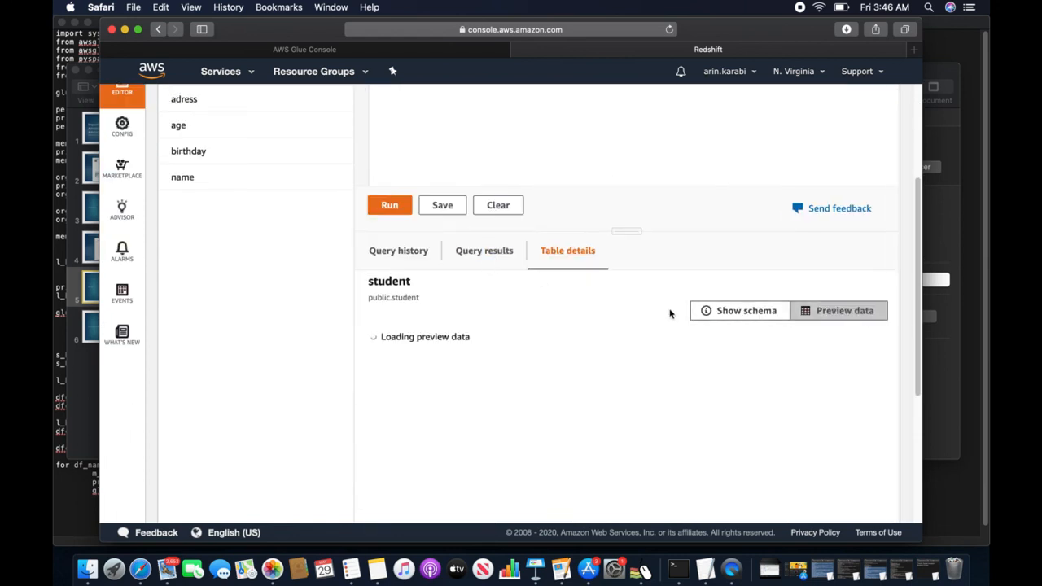
scroll(717, 427, down, 1)
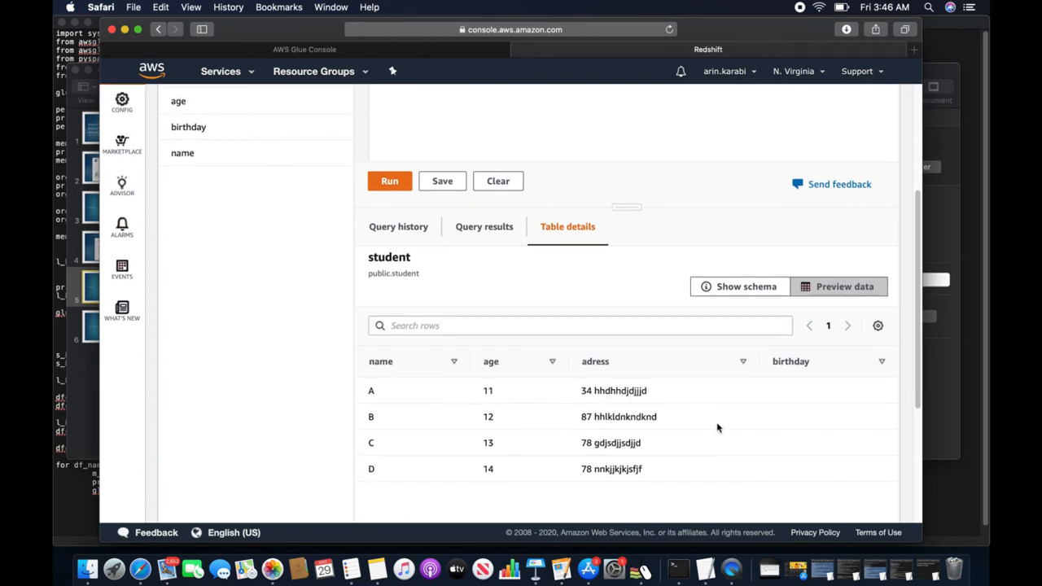